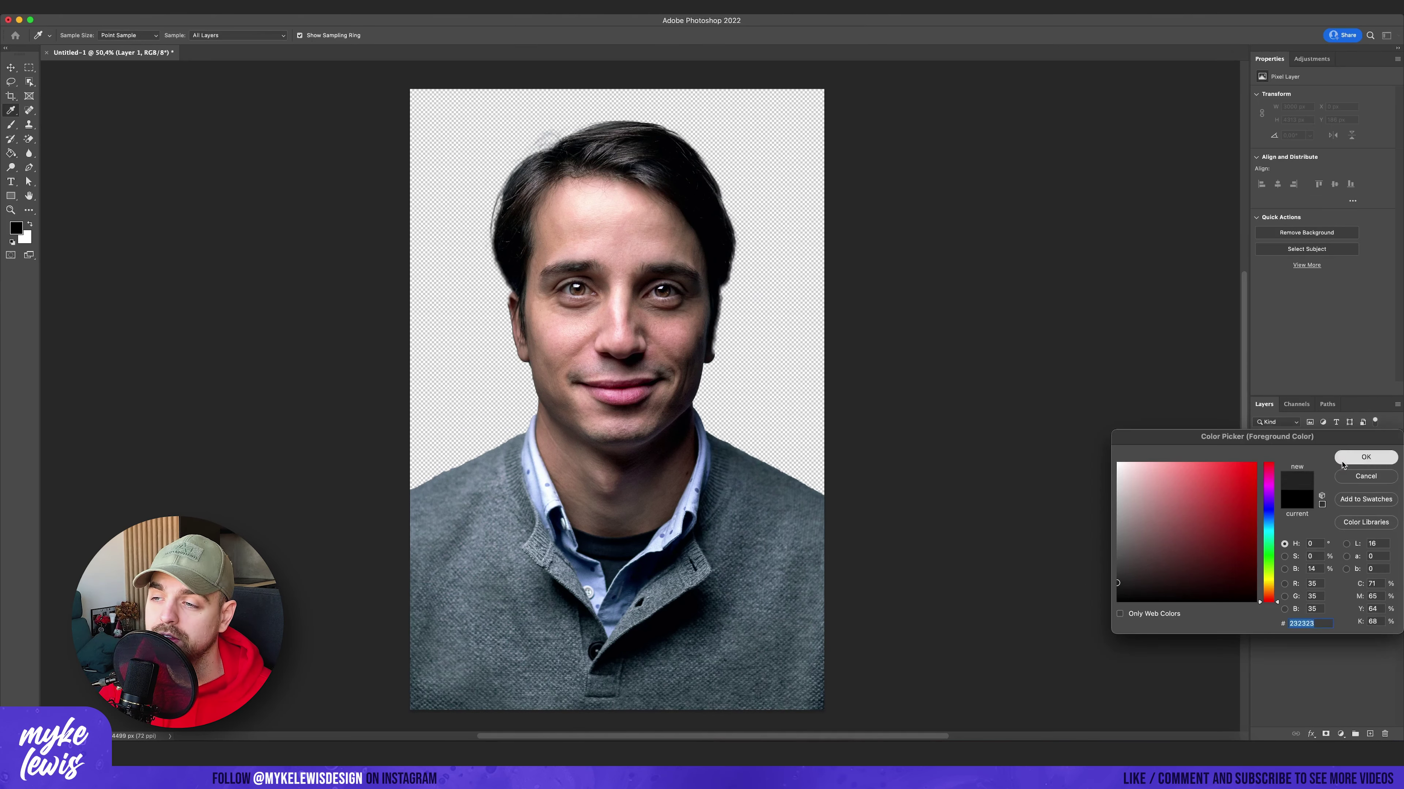
Fill the empty background with dark grey and target the face copy layer's mask.
{"action": "left_click", "coordinate": [815, 284]}
{"action": "left_click", "coordinate": [1295, 472]}
{"action": "key", "text": "l"}
{"action": "key", "text": "super+plus"}
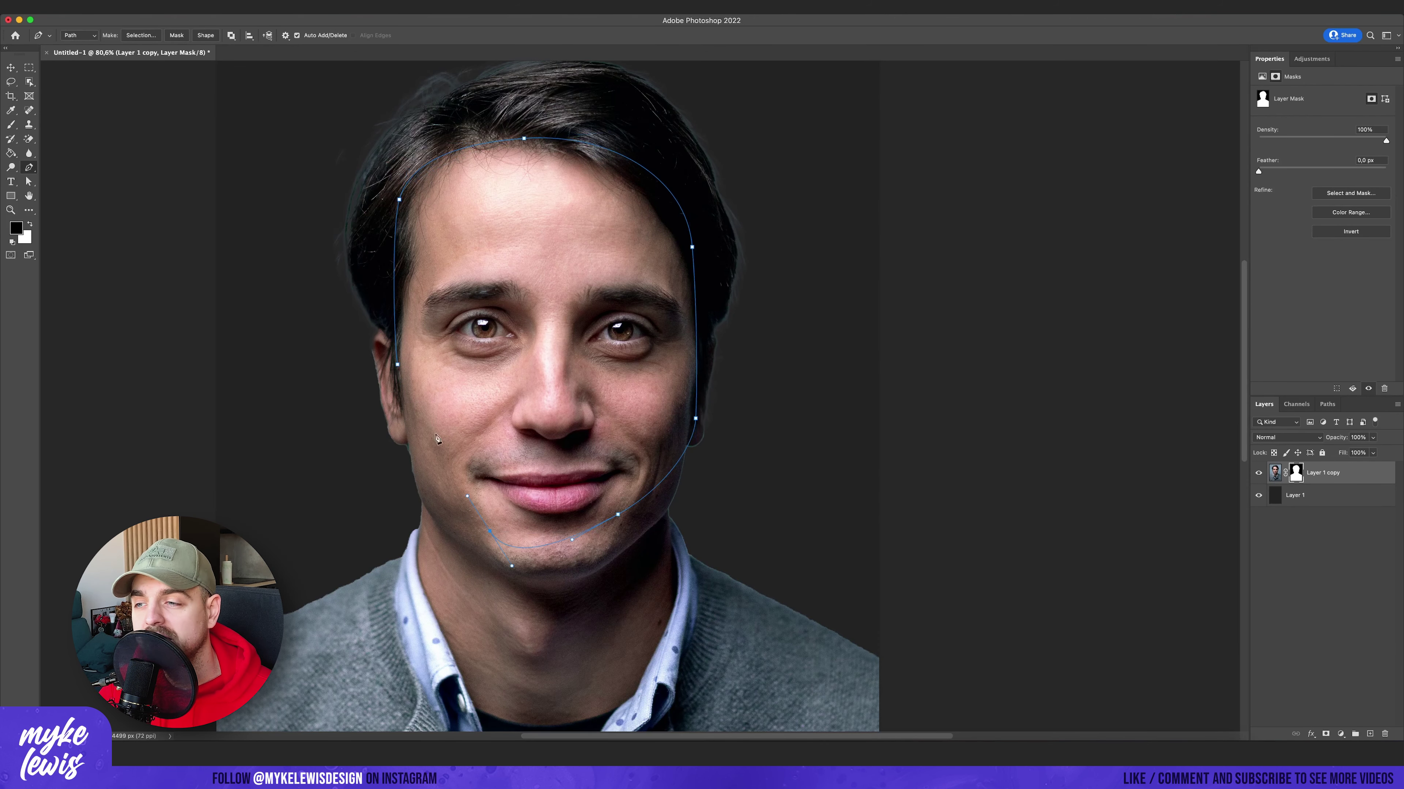
Mask away the hair outside the face path, then duplicate the masked face layer.
{"action": "key", "text": "a"}
{"action": "left_click", "coordinate": [411, 176]}
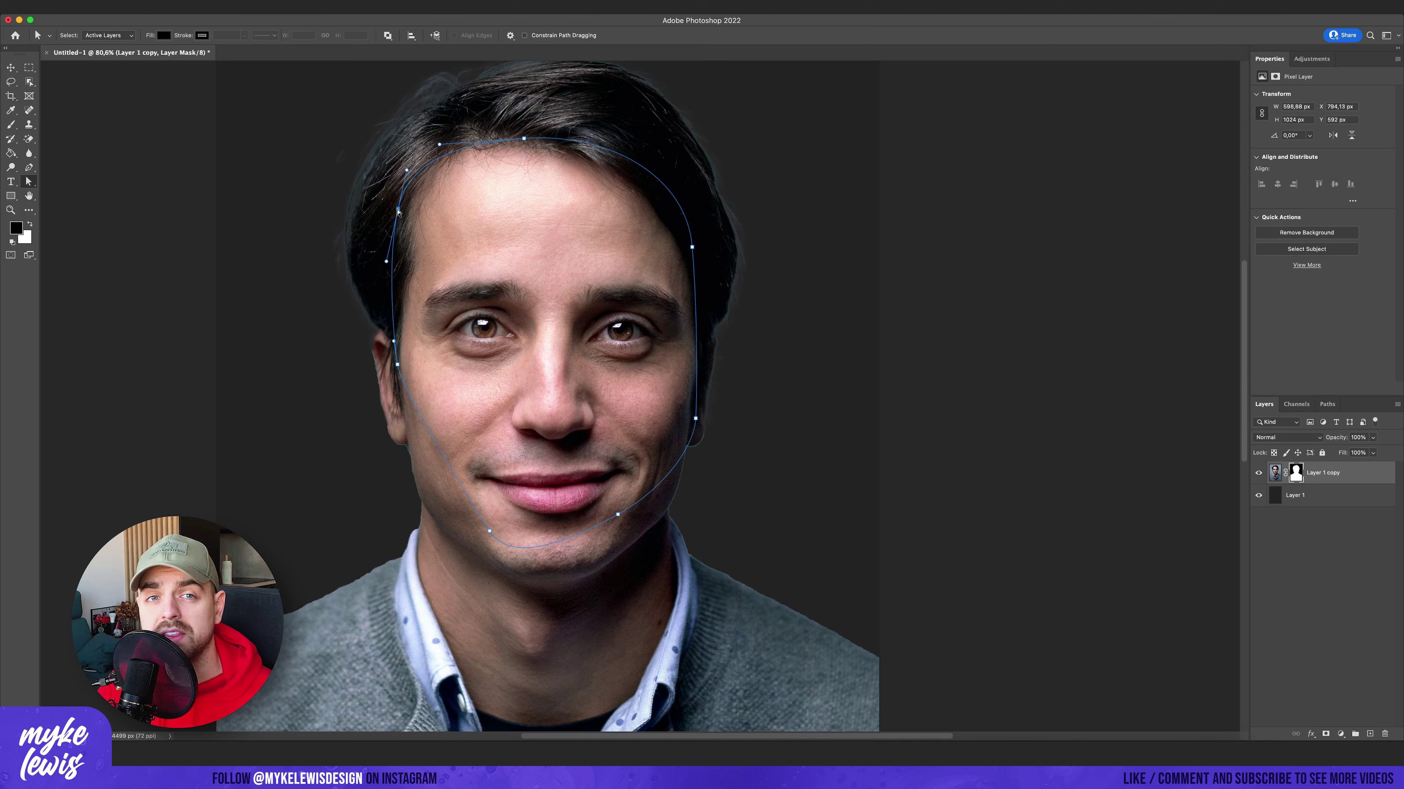
{"action": "key", "text": "super+Return"}
{"action": "key", "text": "super+shift+i"}
{"action": "key", "text": "b"}
{"action": "scroll", "coordinate": [336, 182], "scroll_direction": "up", "scroll_amount": 1}
{"action": "left_click_drag", "start_coordinate": [439, 118], "coordinate": [730, 219]}
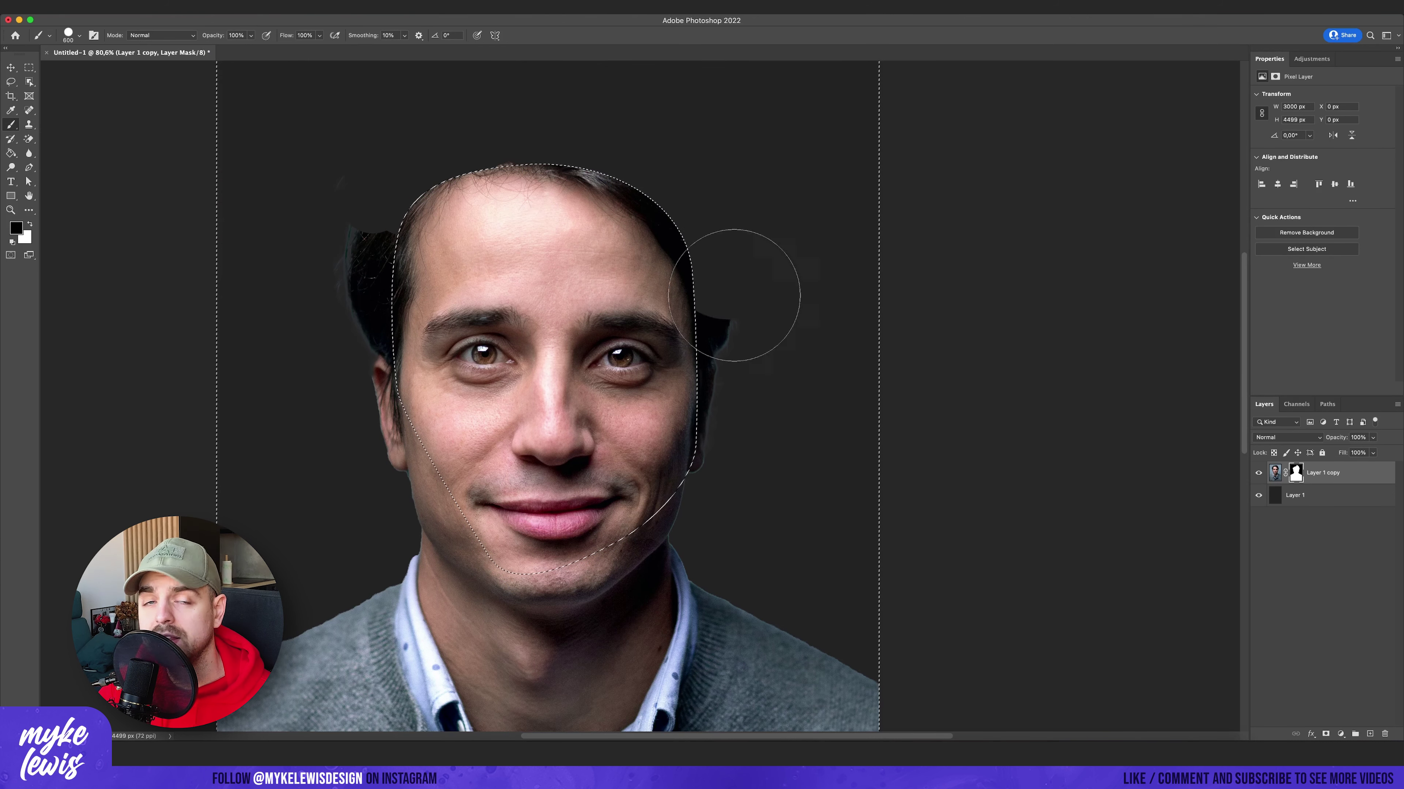
{"action": "key", "text": "super+d"}
{"action": "key", "text": "j"}
{"action": "key", "text": "super+j"}
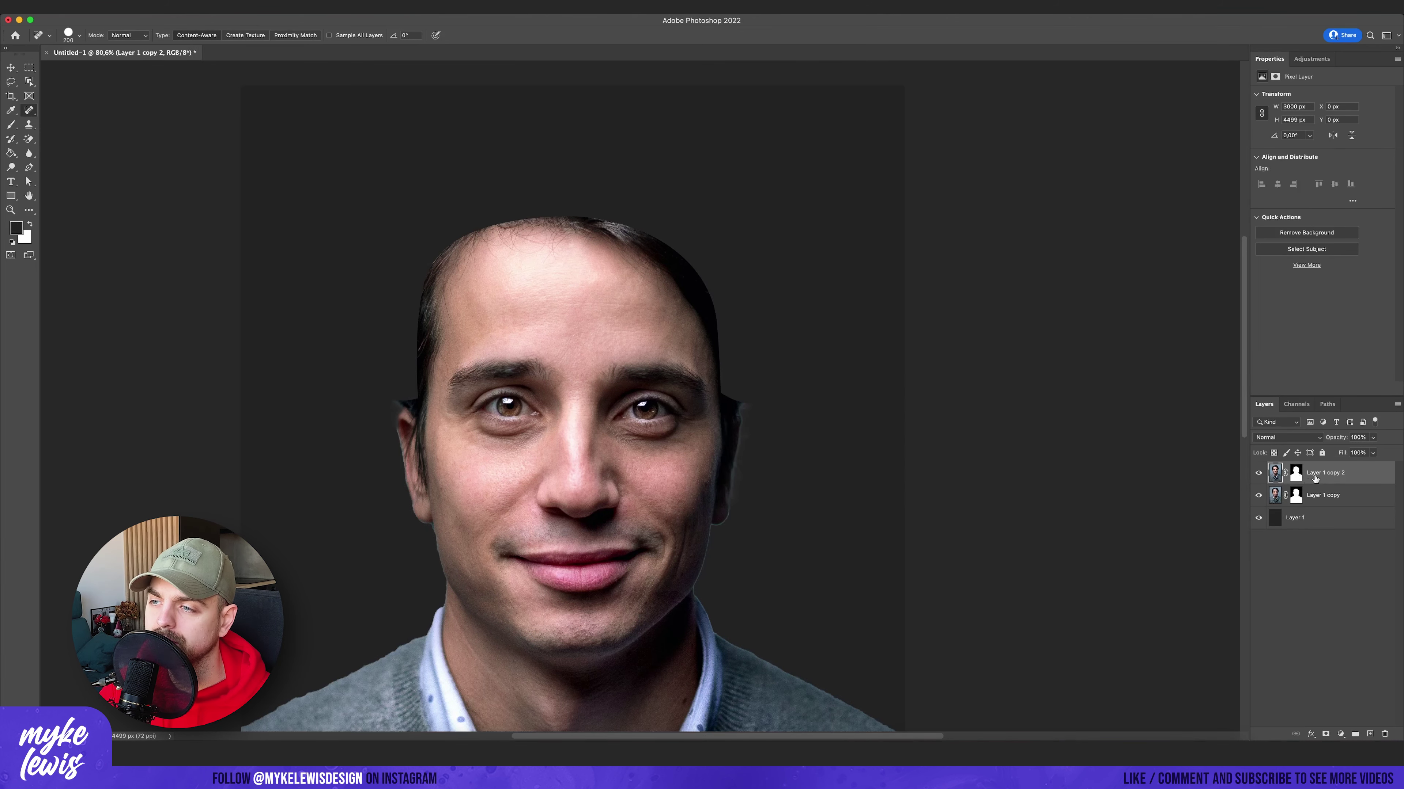
In Liquify, push the hairline back across the forehead with a 500-size brush.
{"action": "key", "text": "super+shift+x"}
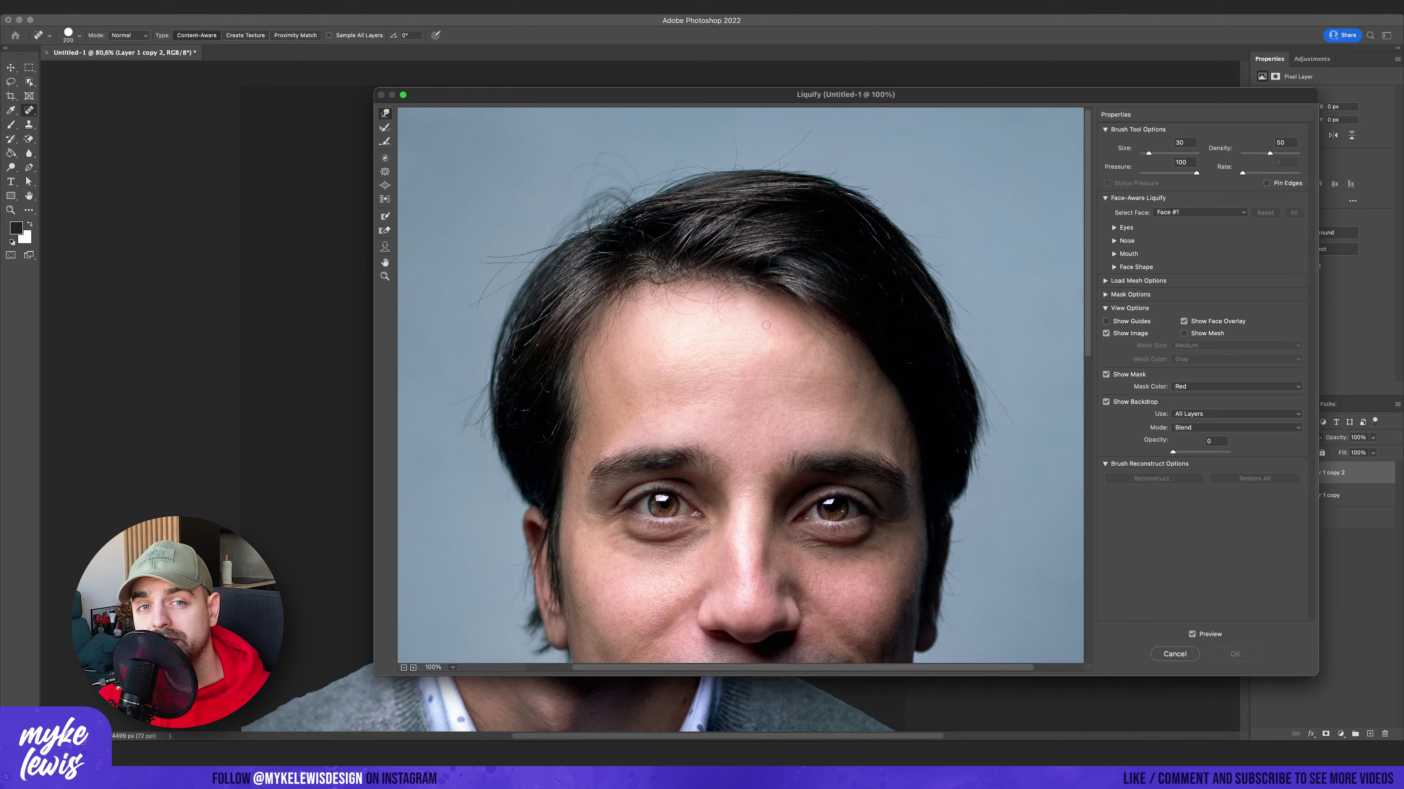
{"action": "key", "text": "bracketright"}
{"action": "key", "text": "bracketright"}
{"action": "key", "text": "bracketright"}
{"action": "key", "text": "bracketright"}
{"action": "mouse_move", "coordinate": [759, 322]}
{"action": "left_mouse_down"}
{"action": "mouse_move", "coordinate": [887, 346]}
{"action": "mouse_move", "coordinate": [868, 356]}
{"action": "mouse_move", "coordinate": [933, 410]}
{"action": "mouse_move", "coordinate": [835, 284]}
{"action": "mouse_move", "coordinate": [693, 253]}
{"action": "mouse_move", "coordinate": [560, 302]}
{"action": "mouse_move", "coordinate": [555, 421]}
{"action": "left_mouse_up"}
{"action": "scroll", "coordinate": [555, 421], "scroll_direction": "down", "scroll_amount": 5}
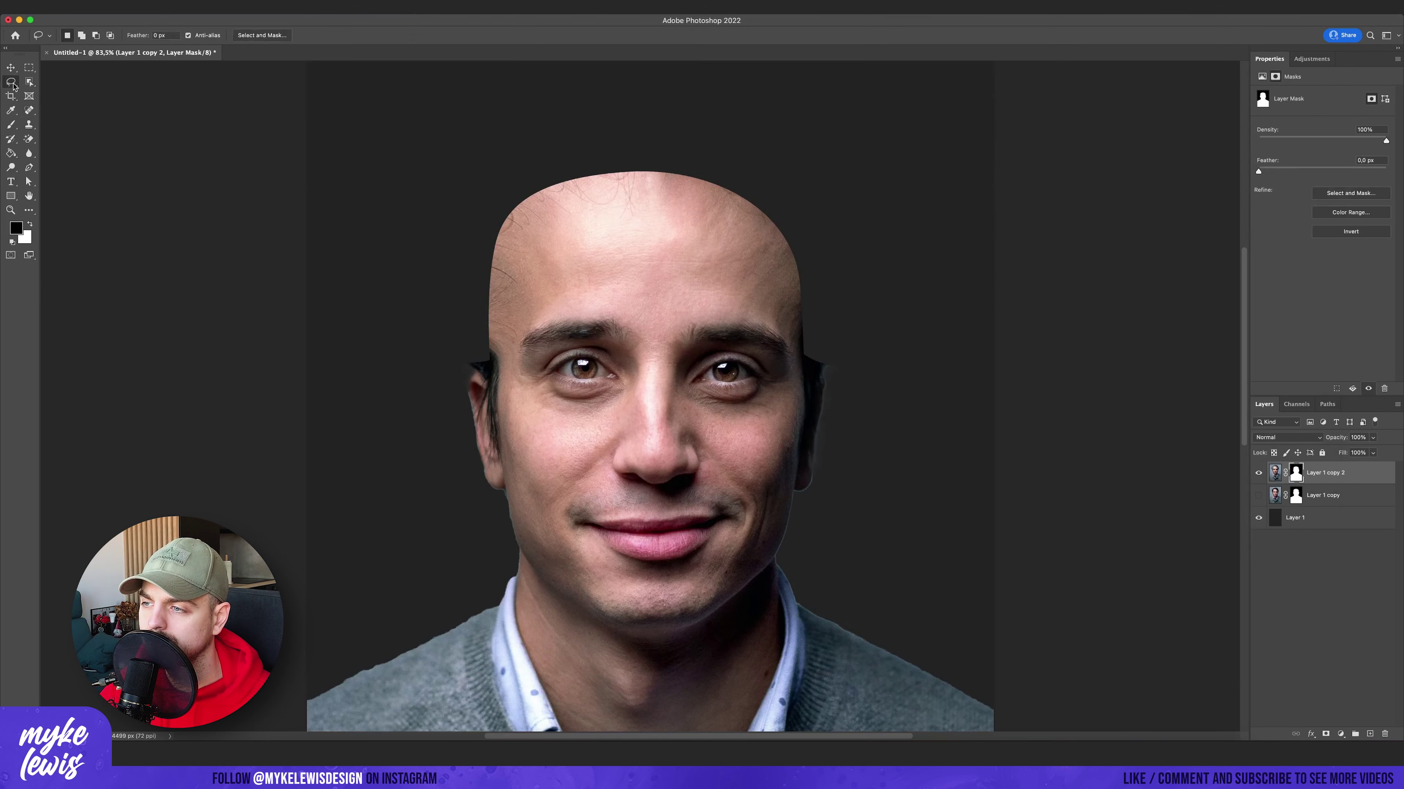
Refine the face mask by brushing around the bald head.
{"action": "key", "text": "b"}
{"action": "key", "text": "super+d"}
{"action": "scroll", "coordinate": [574, 103], "scroll_direction": "up", "scroll_amount": 3}
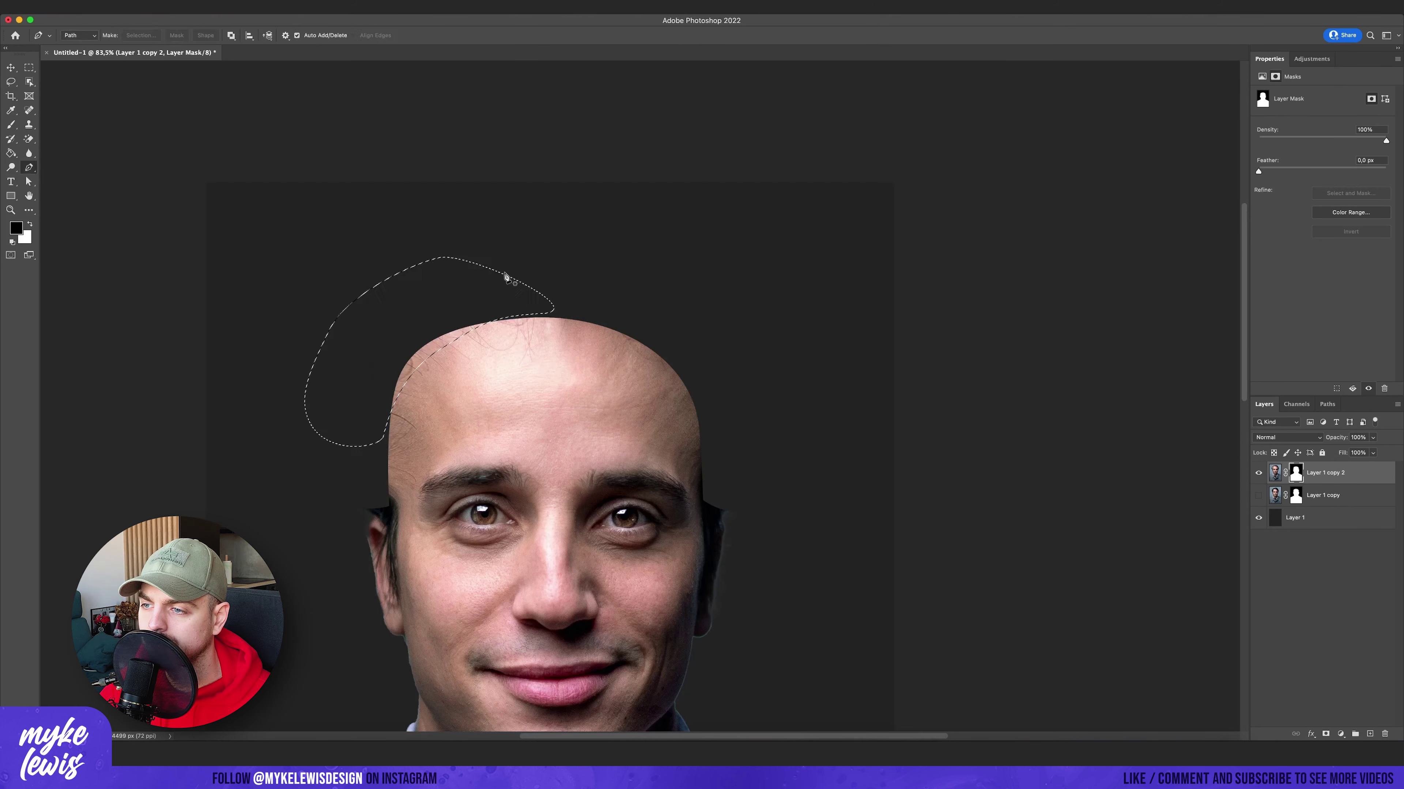
{"action": "key", "text": "b"}
{"action": "scroll", "coordinate": [297, 481], "scroll_direction": "up", "scroll_amount": 3}
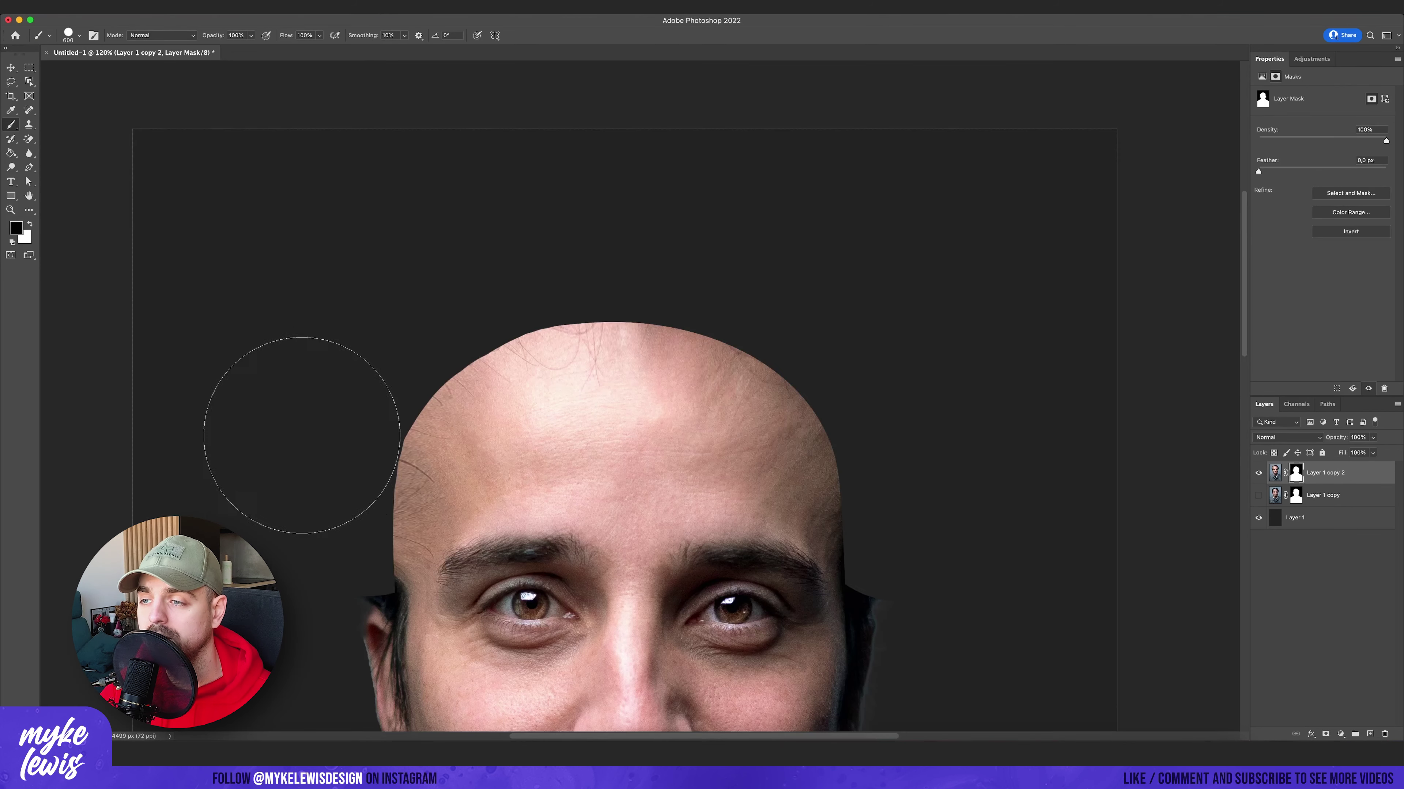
{"action": "scroll", "coordinate": [297, 481], "scroll_direction": "down", "scroll_amount": 5}
{"action": "scroll", "coordinate": [777, 382], "scroll_direction": "up", "scroll_amount": 5}
{"action": "scroll", "coordinate": [310, 372], "scroll_direction": "down", "scroll_amount": 5}
{"action": "scroll", "coordinate": [310, 373], "scroll_direction": "up", "scroll_amount": 3}
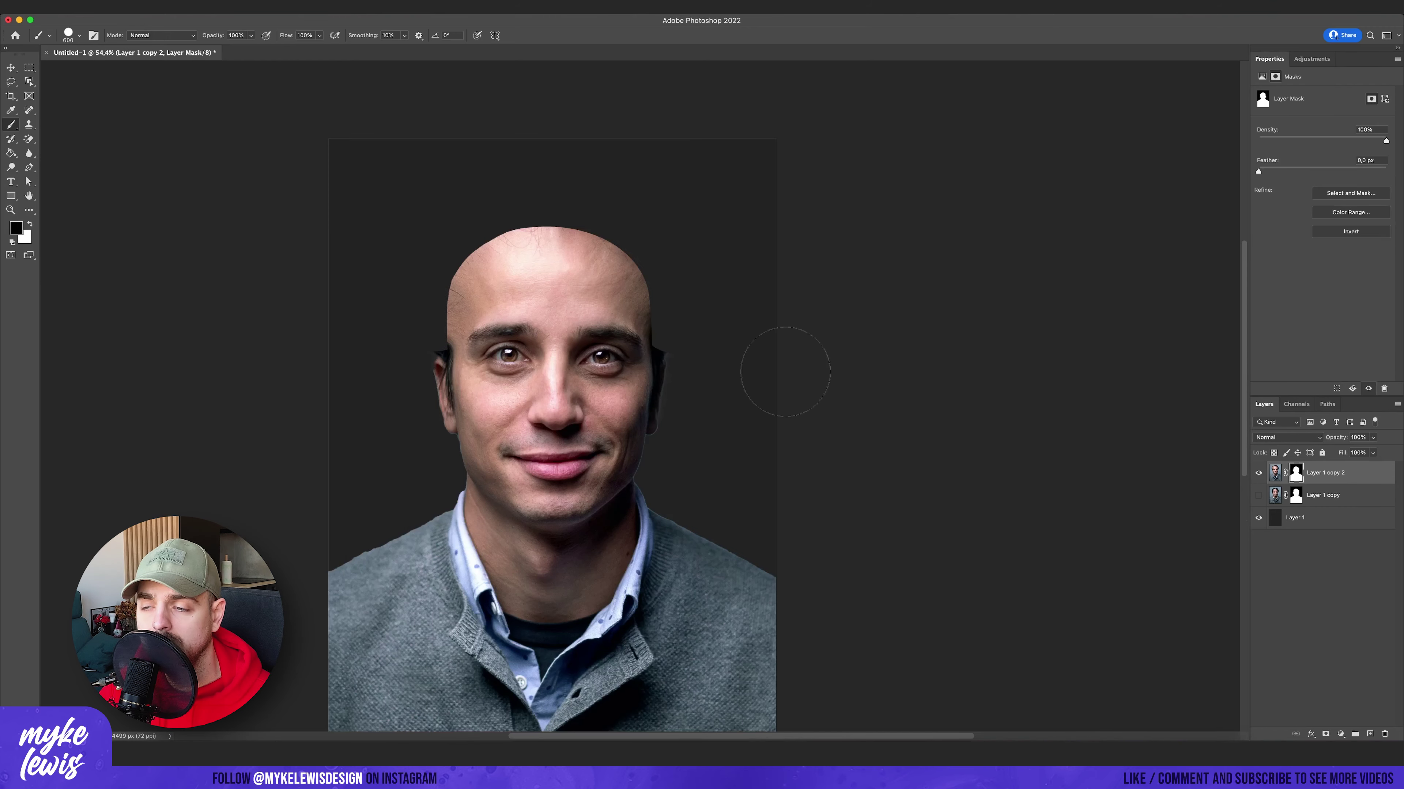
Stretch the top of the scalp upward and commit the transform.
{"action": "right_click", "coordinate": [1282, 472]}
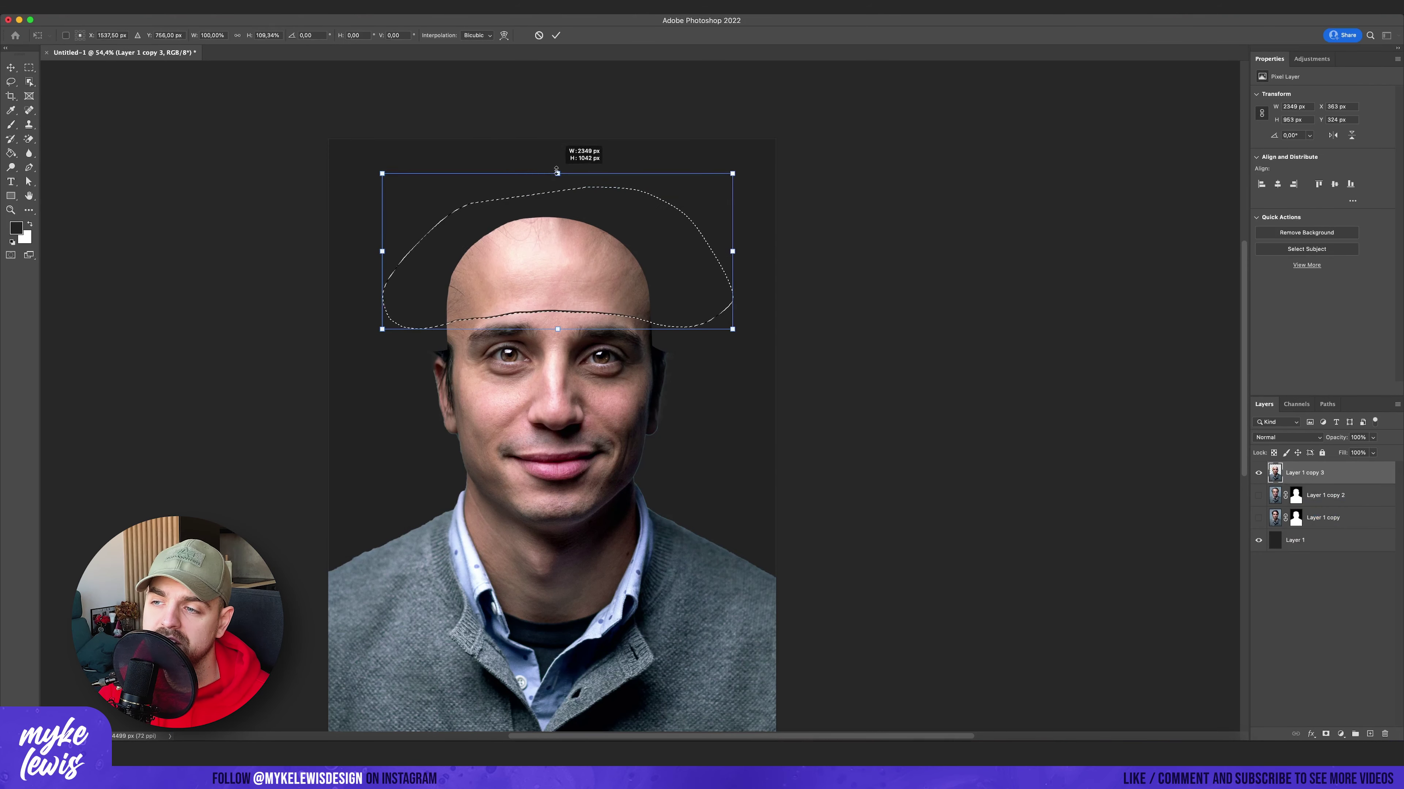
{"action": "left_click_drag", "start_coordinate": [557, 172], "coordinate": [556, 155]}
{"action": "key", "text": "Return"}
Spot-heal the dark seam across the head and the scalp's left edge up to the crown.
{"action": "scroll", "coordinate": [572, 267], "scroll_direction": "up", "scroll_amount": 3}
{"action": "key", "text": "j"}
{"action": "left_click_drag", "start_coordinate": [267, 389], "coordinate": [773, 391]}
{"action": "scroll", "coordinate": [552, 382], "scroll_direction": "down", "scroll_amount": 5}
{"action": "scroll", "coordinate": [560, 424], "scroll_direction": "up", "scroll_amount": 3}
{"action": "mouse_move", "coordinate": [394, 286]}
{"action": "left_mouse_down"}
{"action": "mouse_move", "coordinate": [401, 226]}
{"action": "mouse_move", "coordinate": [501, 179]}
{"action": "left_mouse_up"}
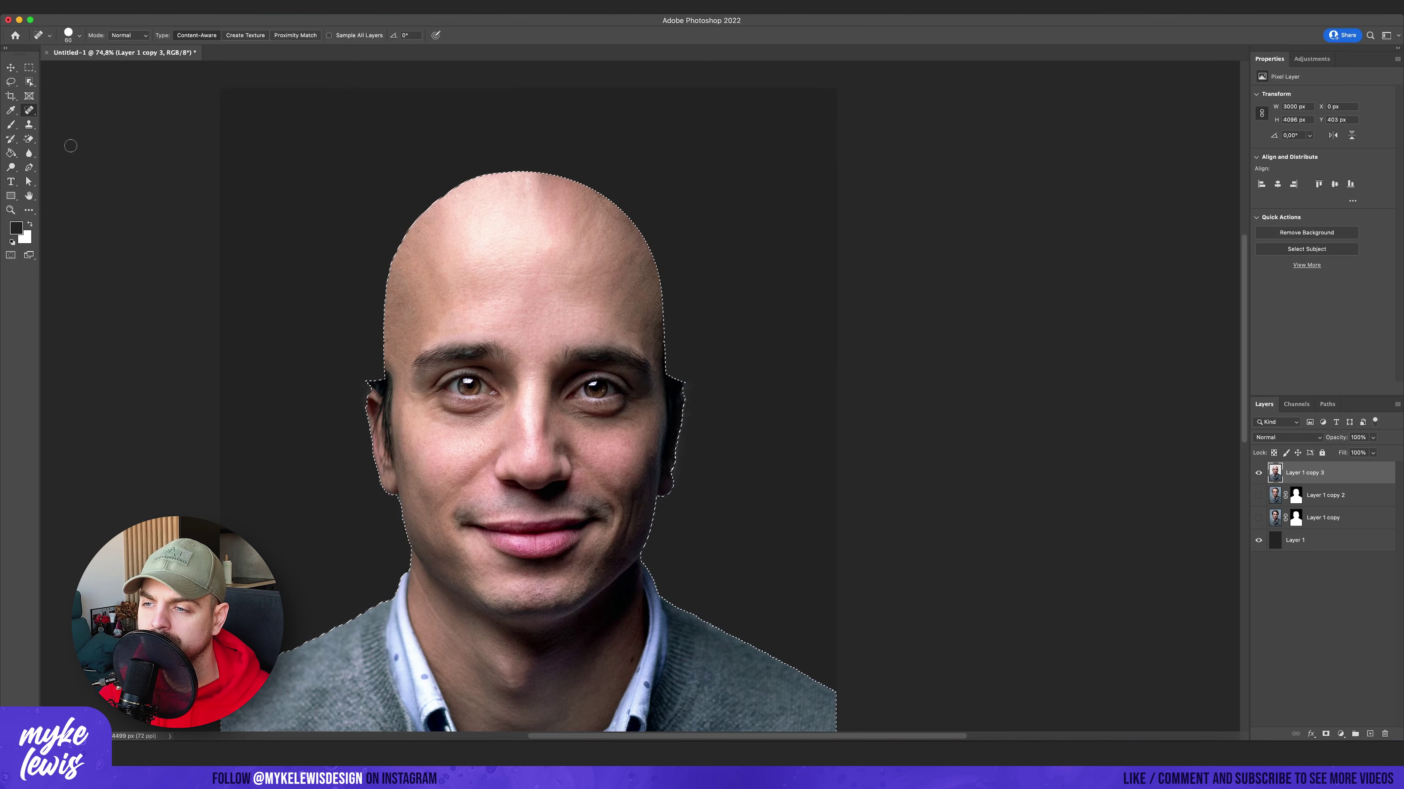
Select both ears and hide them with a layer mask.
{"action": "key", "text": "m"}
{"action": "key", "text": "ctrl+d"}
{"action": "scroll", "coordinate": [506, 453], "scroll_direction": "up", "scroll_amount": 2}
{"action": "key", "text": "Delete"}
{"action": "key", "text": "ctrl+d"}
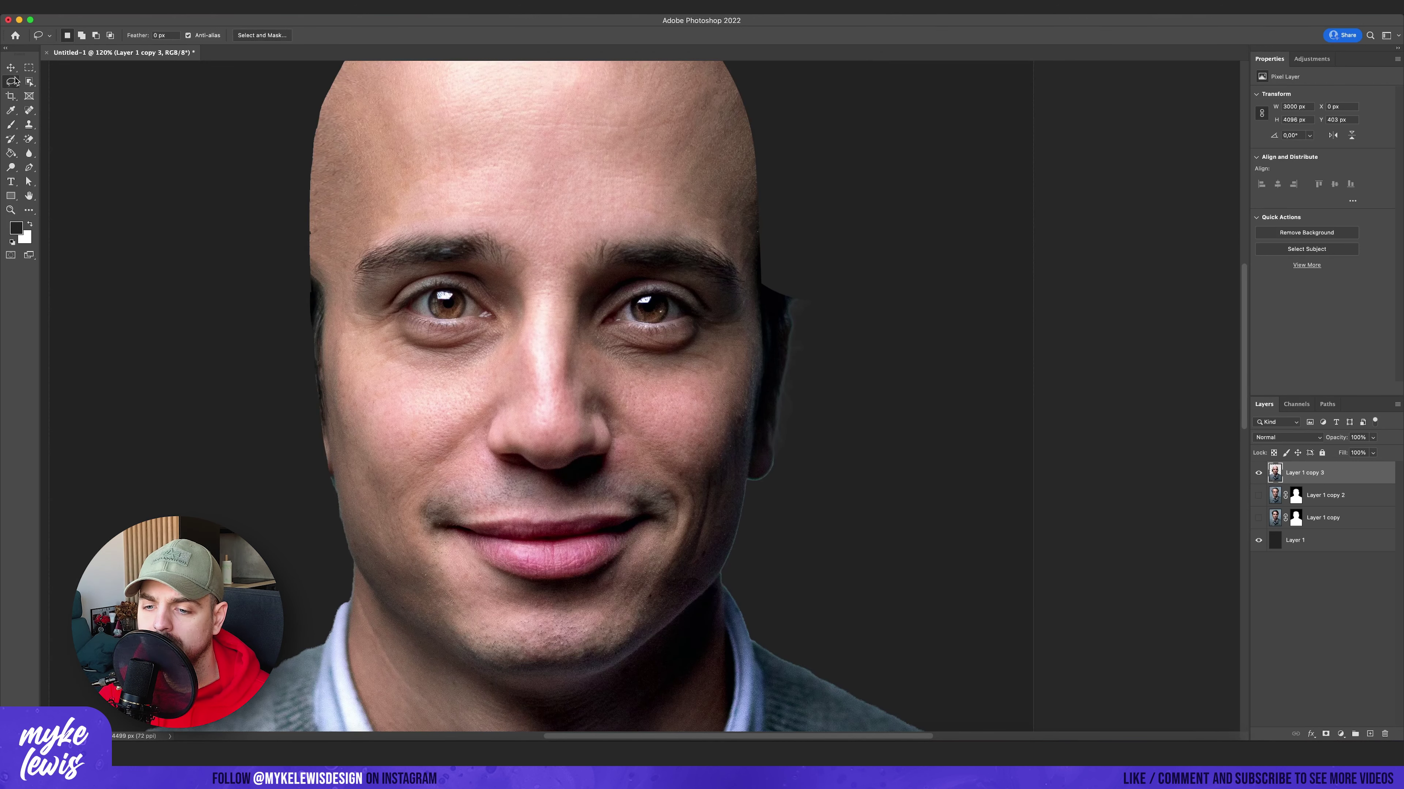
{"action": "left_click_drag", "start_coordinate": [764, 399], "coordinate": [763, 259]}
{"action": "key", "text": "Delete"}
{"action": "key", "text": "ctrl+d"}
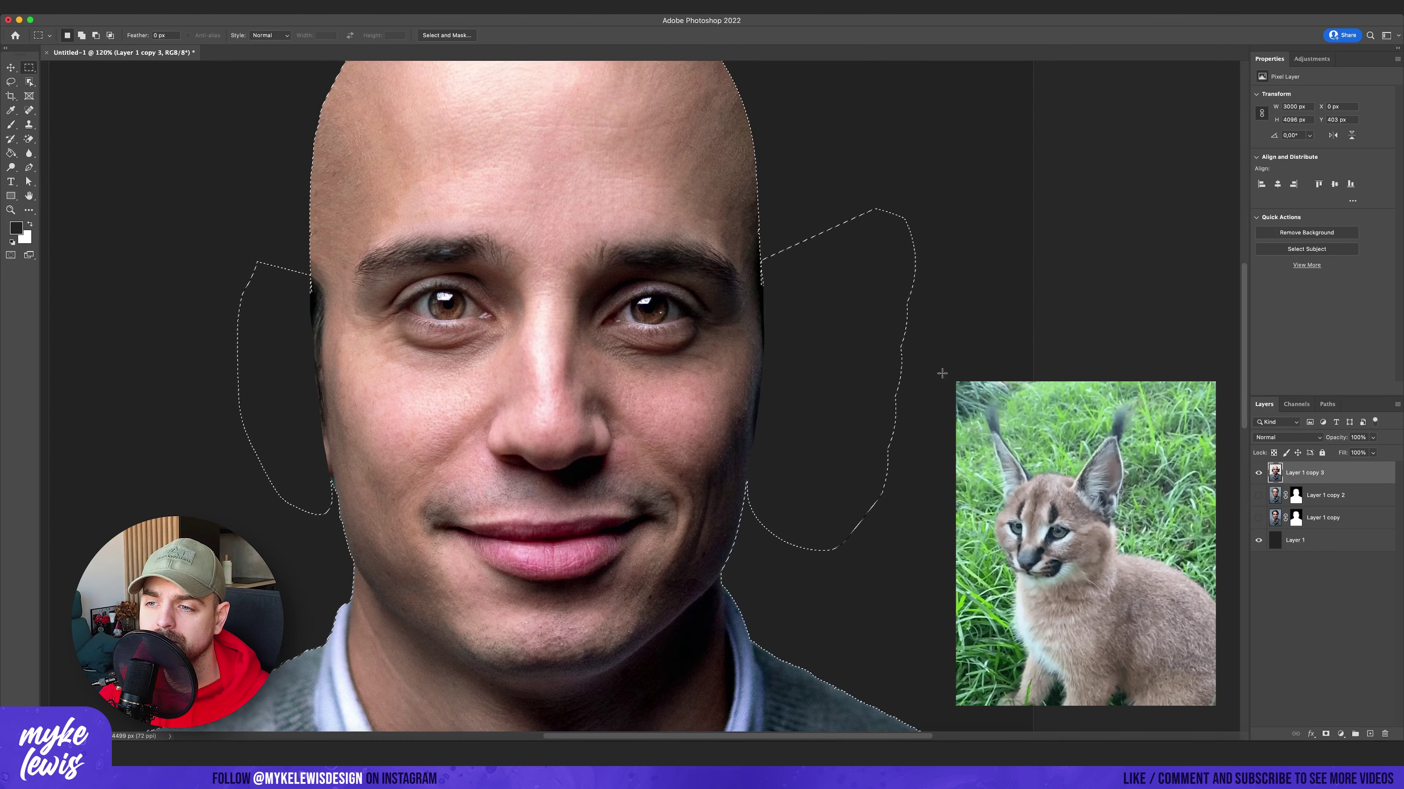
{"action": "key", "text": "m"}
{"action": "key", "text": "ctrl+z"}
{"action": "key", "text": "ctrl+z"}
{"action": "key", "text": "ctrl+z"}
{"action": "key", "text": "ctrl+z"}
{"action": "key", "text": "ctrl+z"}
{"action": "key", "text": "ctrl+shift+z"}
{"action": "key", "text": "ctrl+shift+z"}
{"action": "key", "text": "ctrl+shift+z"}
{"action": "left_click", "coordinate": [1325, 733], "text": "alt"}
{"action": "key", "text": "b"}
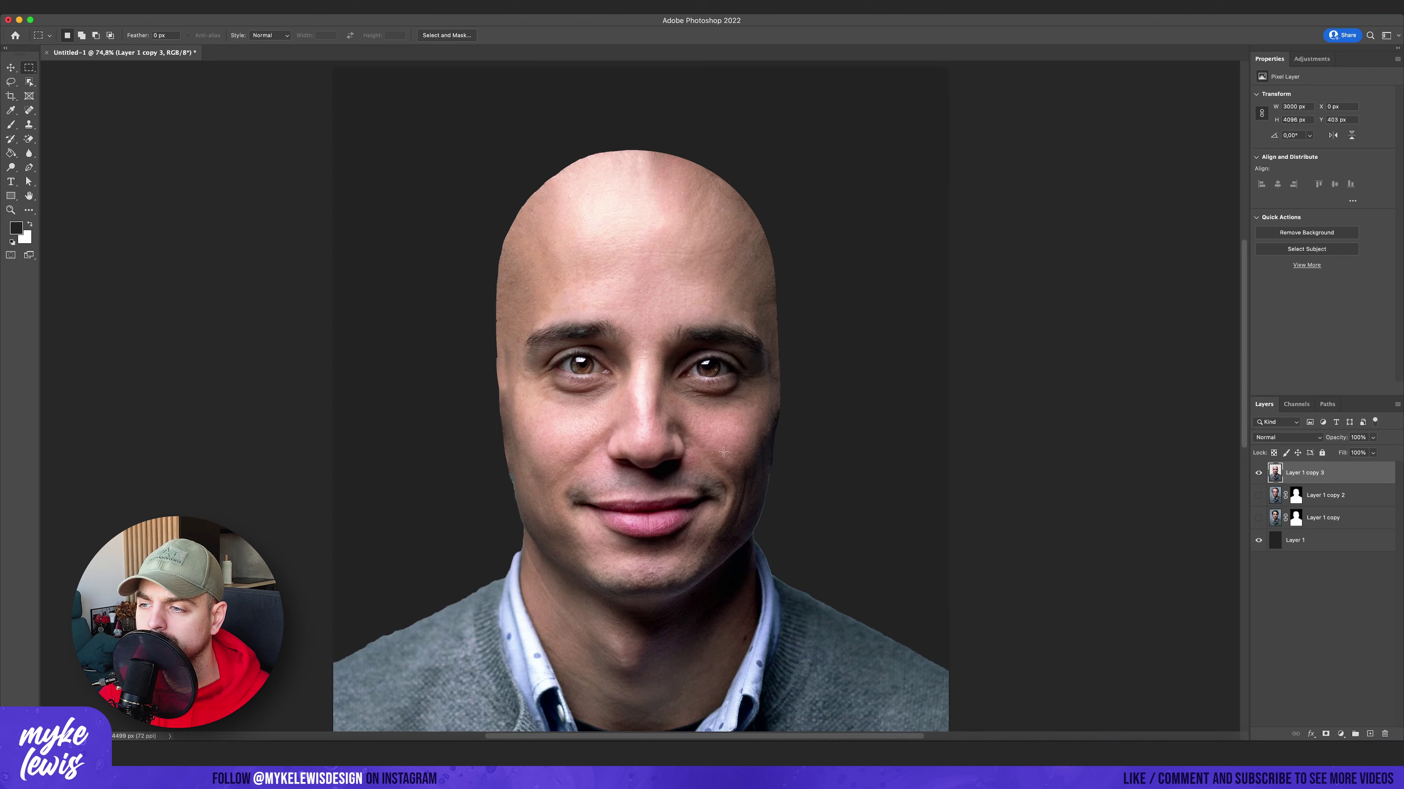
Spot-heal away the left and right eyebrows.
{"action": "left_click_drag", "start_coordinate": [538, 331], "coordinate": [470, 338]}
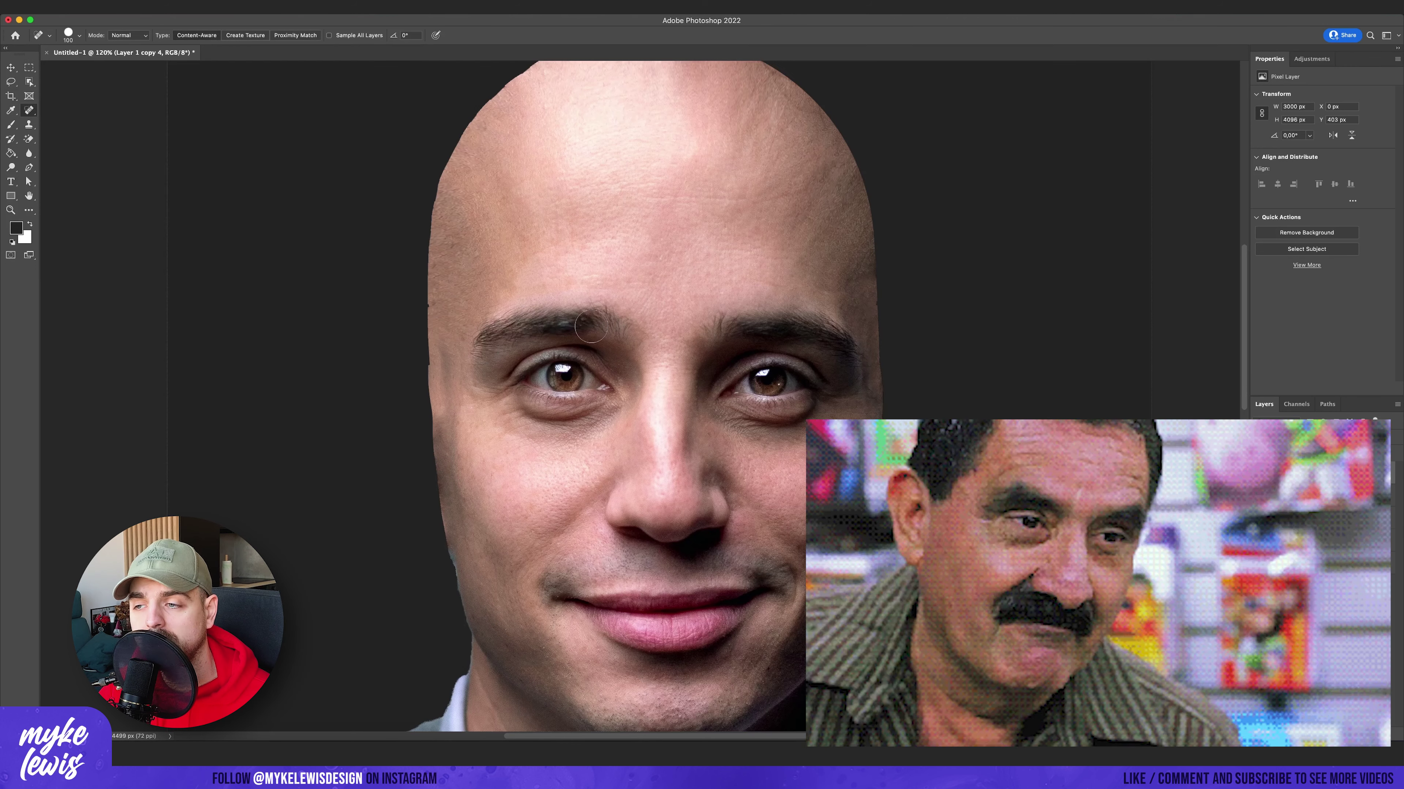
{"action": "left_click_drag", "start_coordinate": [629, 331], "coordinate": [580, 310]}
{"action": "scroll", "coordinate": [780, 300], "scroll_direction": "up", "scroll_amount": 5}
{"action": "left_click_drag", "start_coordinate": [873, 360], "coordinate": [746, 345]}
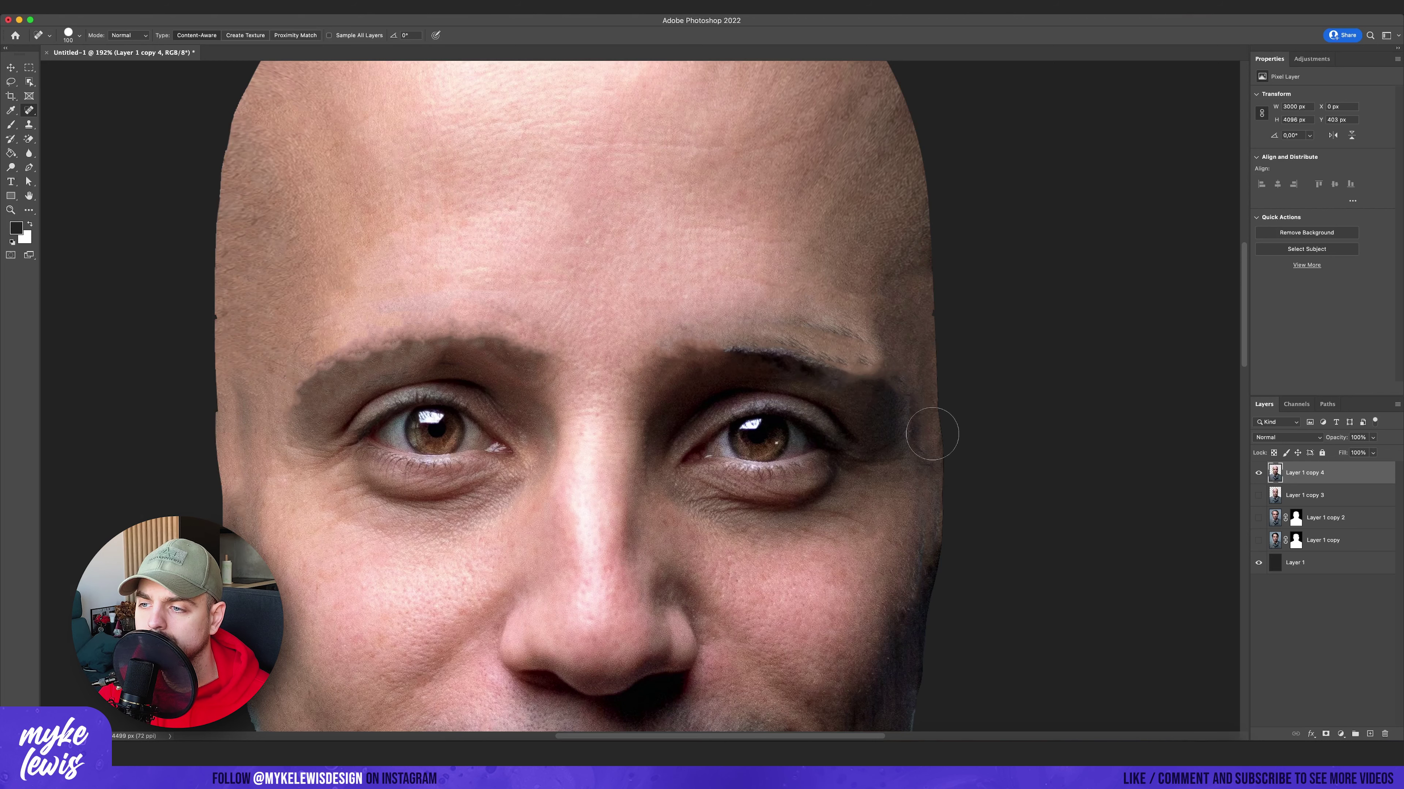
{"action": "scroll", "coordinate": [856, 381], "scroll_direction": "down", "scroll_amount": 6}
{"action": "scroll", "coordinate": [939, 382], "scroll_direction": "up", "scroll_amount": 6}
Patch both brow areas with clean sampled skin.
{"action": "left_click_drag", "start_coordinate": [29, 110], "coordinate": [72, 131]}
{"action": "left_click_drag", "start_coordinate": [512, 343], "coordinate": [724, 409]}
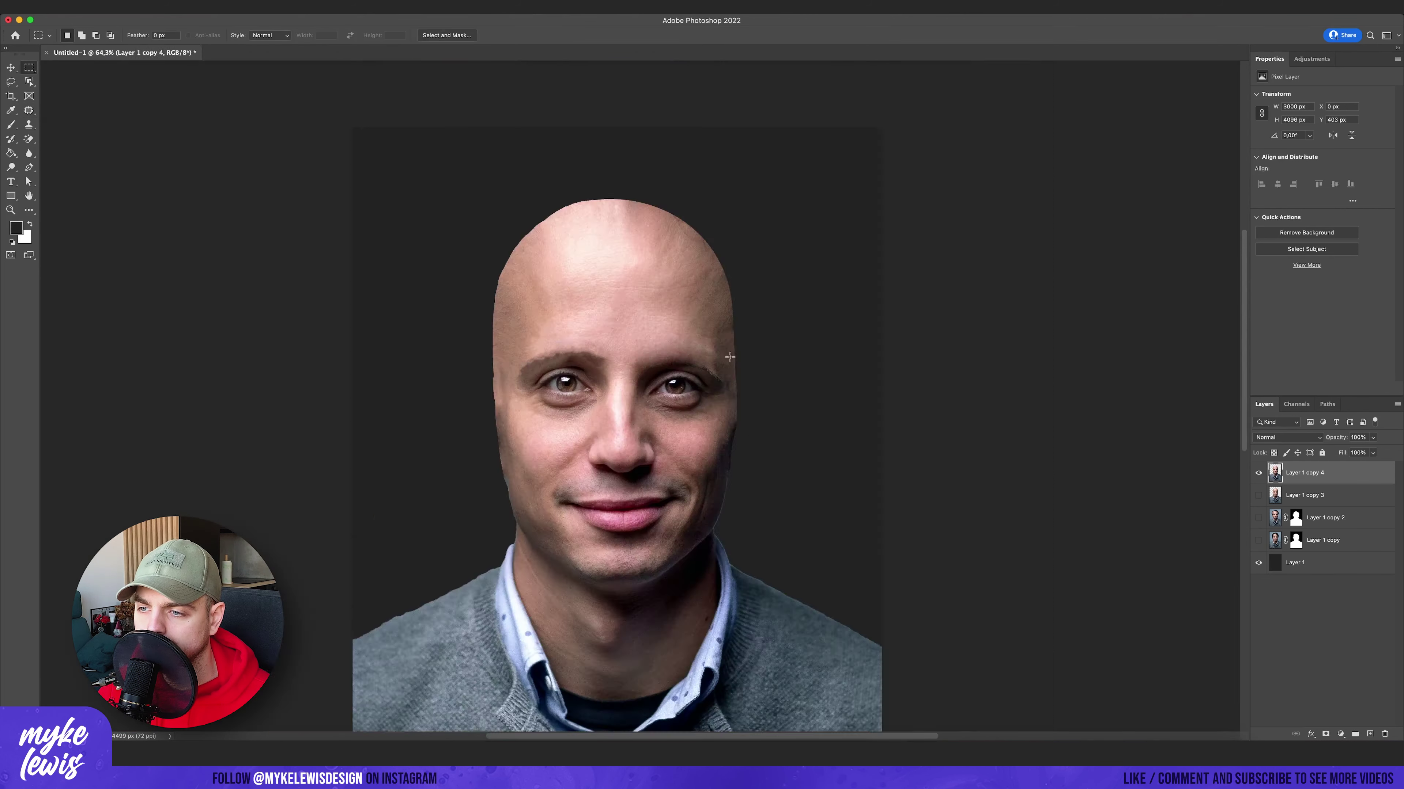
{"action": "scroll", "coordinate": [497, 387], "scroll_direction": "up", "scroll_amount": 5}
{"action": "left_click_drag", "start_coordinate": [310, 460], "coordinate": [305, 450]}
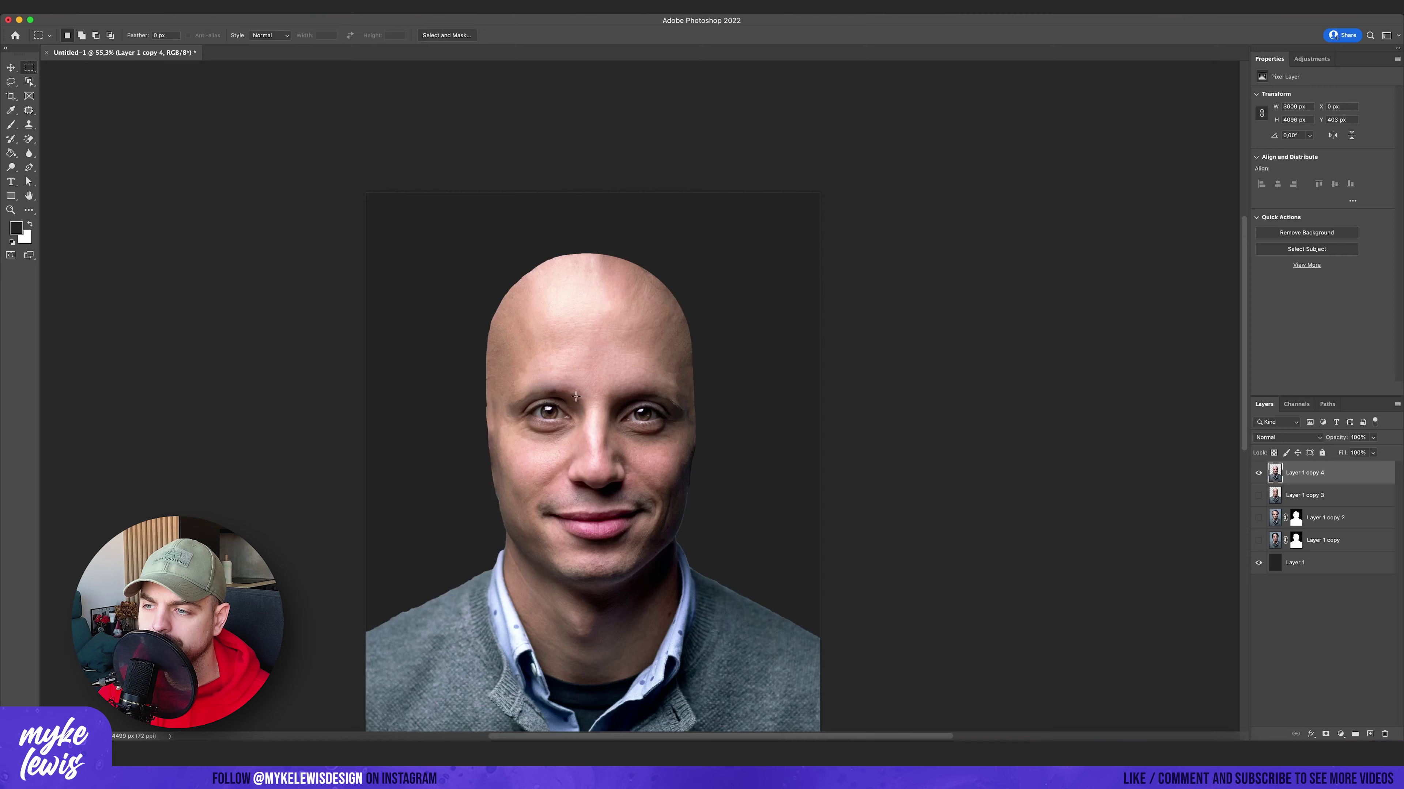
{"action": "scroll", "coordinate": [641, 336], "scroll_direction": "up", "scroll_amount": 5}
{"action": "scroll", "coordinate": [676, 432], "scroll_direction": "down", "scroll_amount": 6}
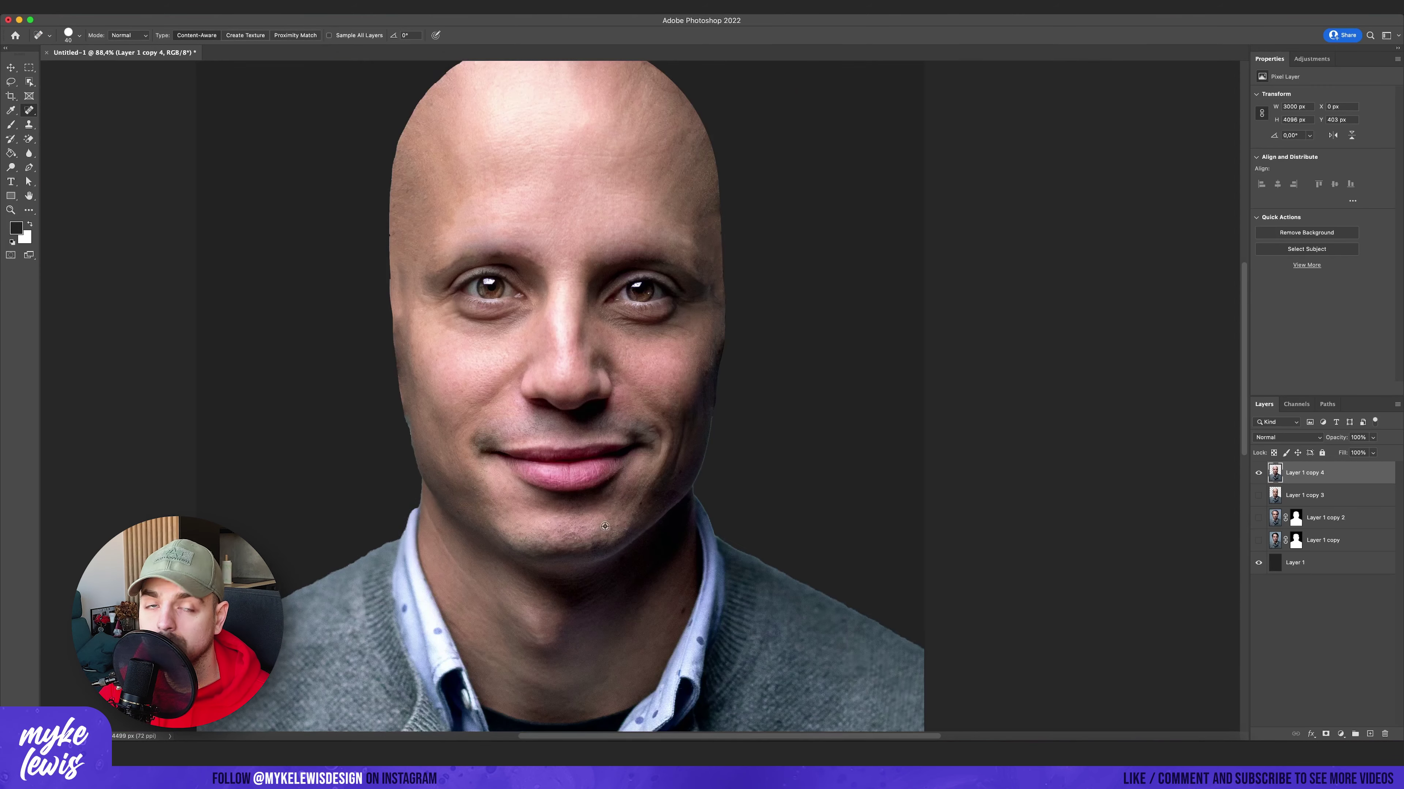
{"action": "scroll", "coordinate": [575, 376], "scroll_direction": "up", "scroll_amount": 6}
{"action": "scroll", "coordinate": [574, 376], "scroll_direction": "down", "scroll_amount": 5}
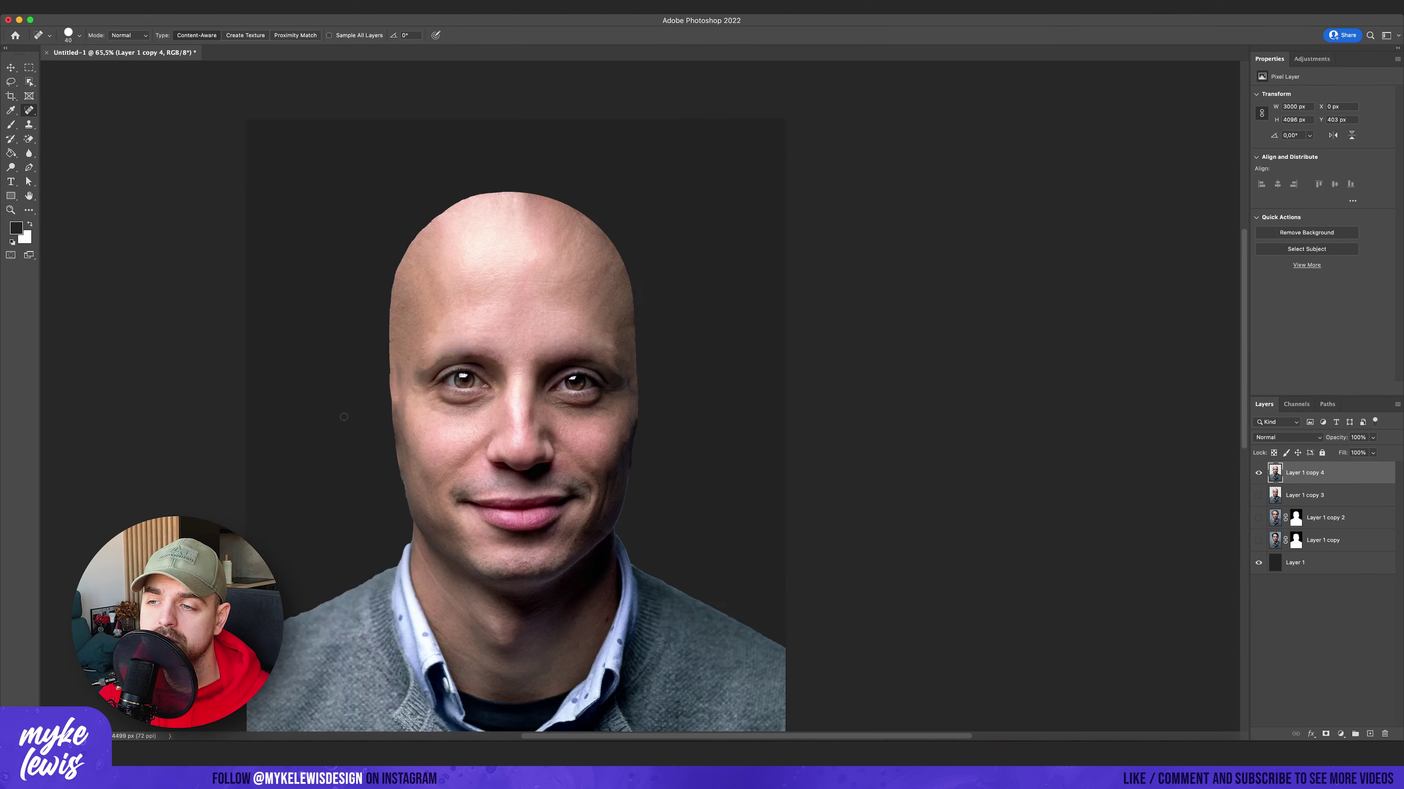
{"action": "scroll", "coordinate": [453, 421], "scroll_direction": "up", "scroll_amount": 3}
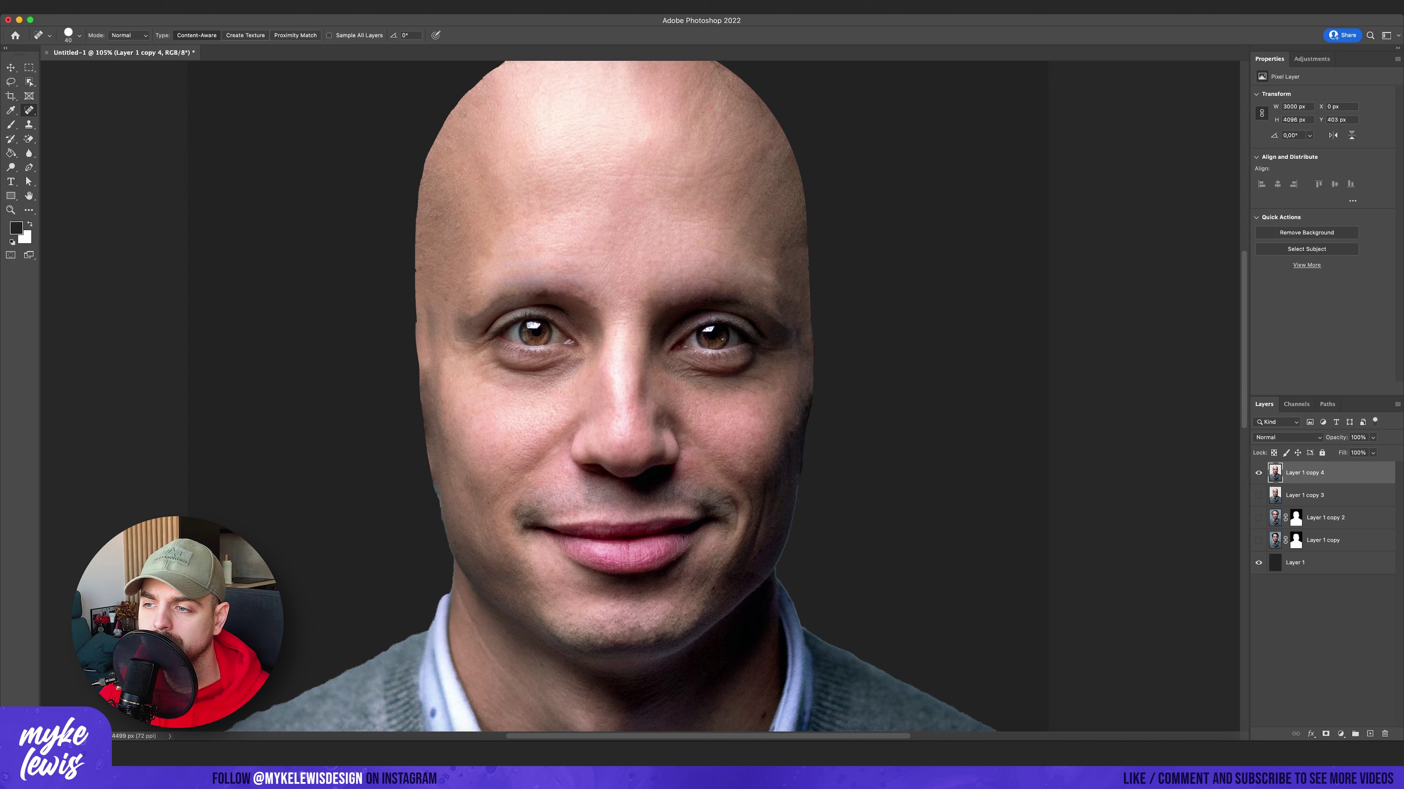
Colorize the Hue/Saturation adjustment to tint the portrait red (hue 357, saturation 51).
{"action": "scroll", "coordinate": [480, 311], "scroll_direction": "down", "scroll_amount": 5}
{"action": "scroll", "coordinate": [481, 311], "scroll_direction": "up", "scroll_amount": 5}
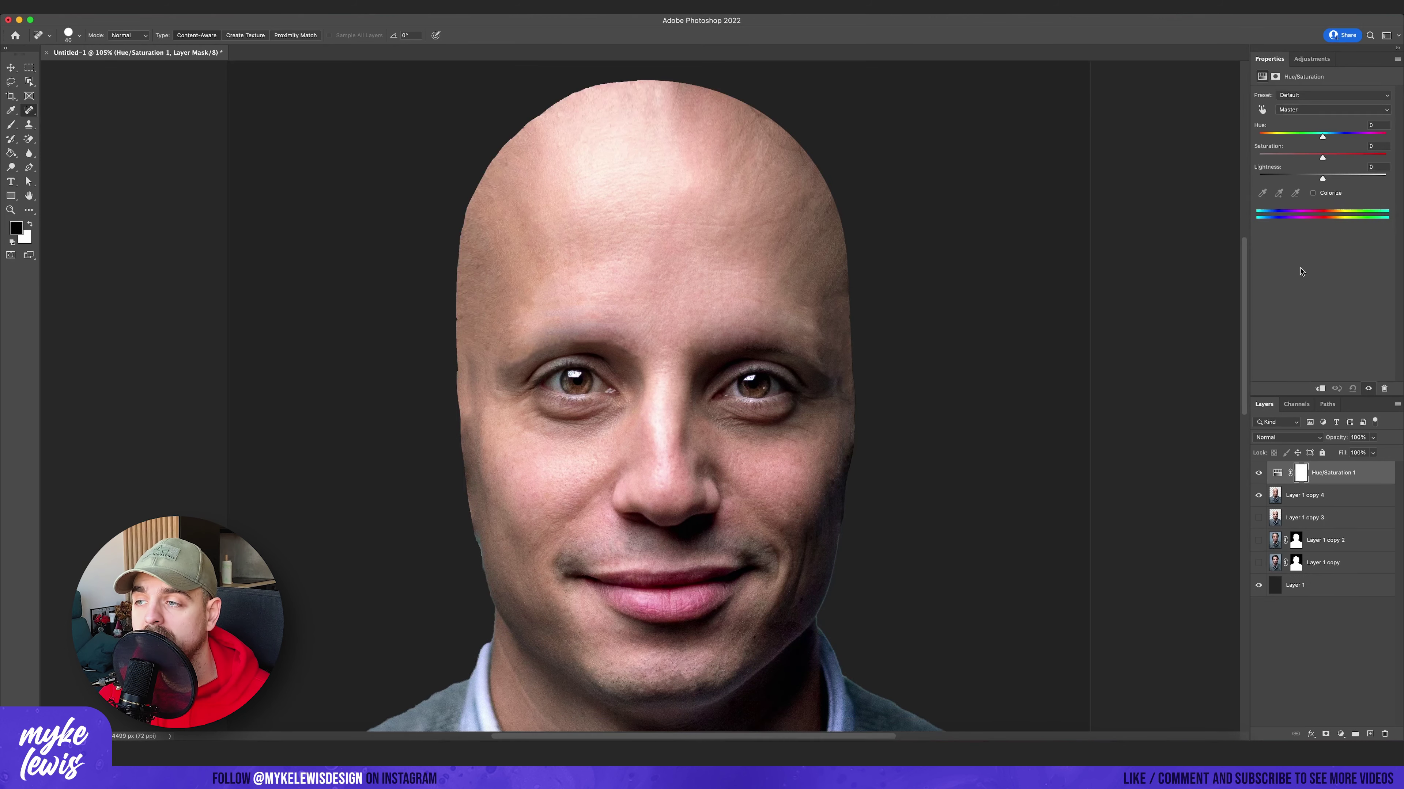
{"action": "left_click", "coordinate": [1313, 193]}
{"action": "left_click_drag", "start_coordinate": [1290, 154], "coordinate": [1315, 157]}
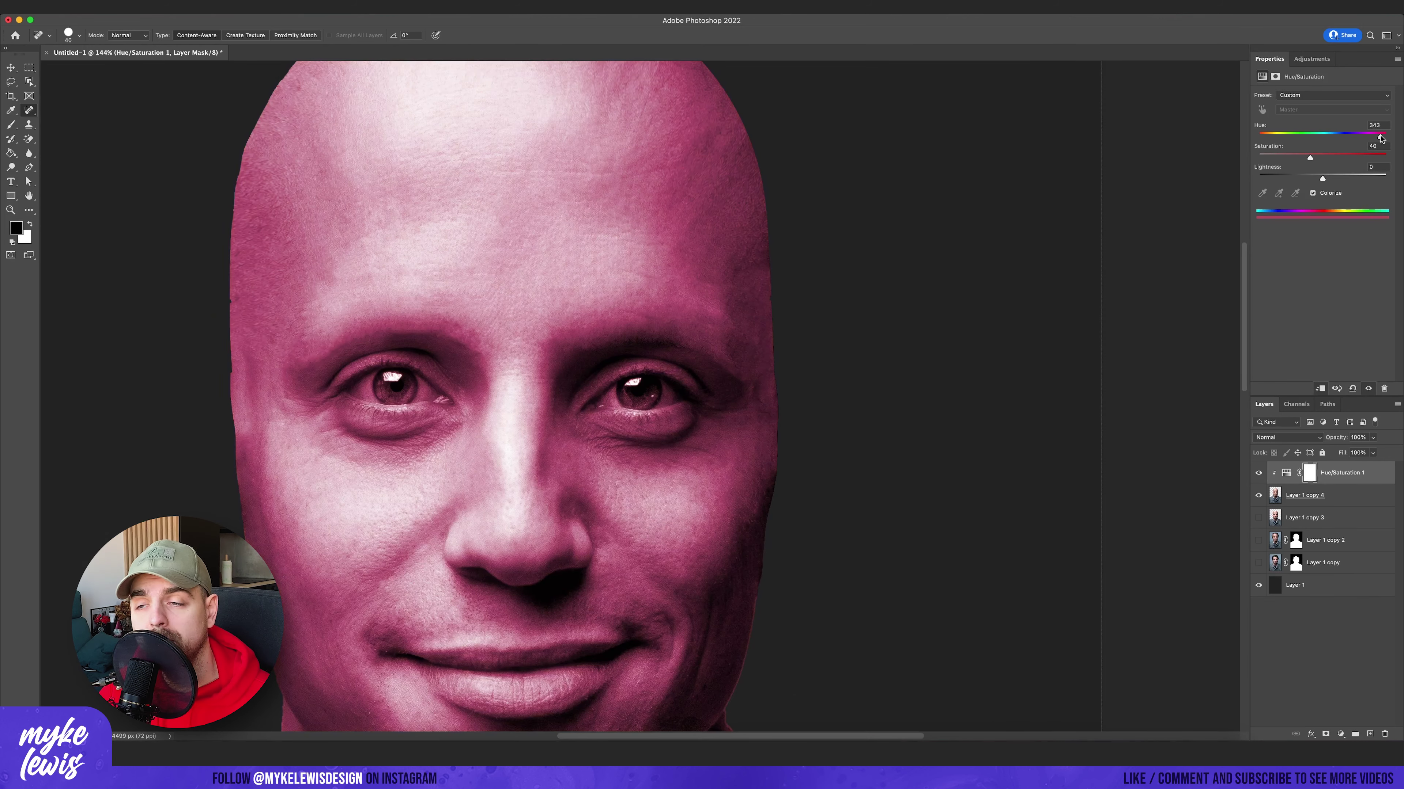
{"action": "scroll", "coordinate": [446, 371], "scroll_direction": "down", "scroll_amount": 3}
{"action": "scroll", "coordinate": [446, 371], "scroll_direction": "up", "scroll_amount": 3}
Paint the natural colour back into both eyes on the tint mask.
{"action": "key", "text": "b"}
{"action": "scroll", "coordinate": [530, 356], "scroll_direction": "up", "scroll_amount": 5}
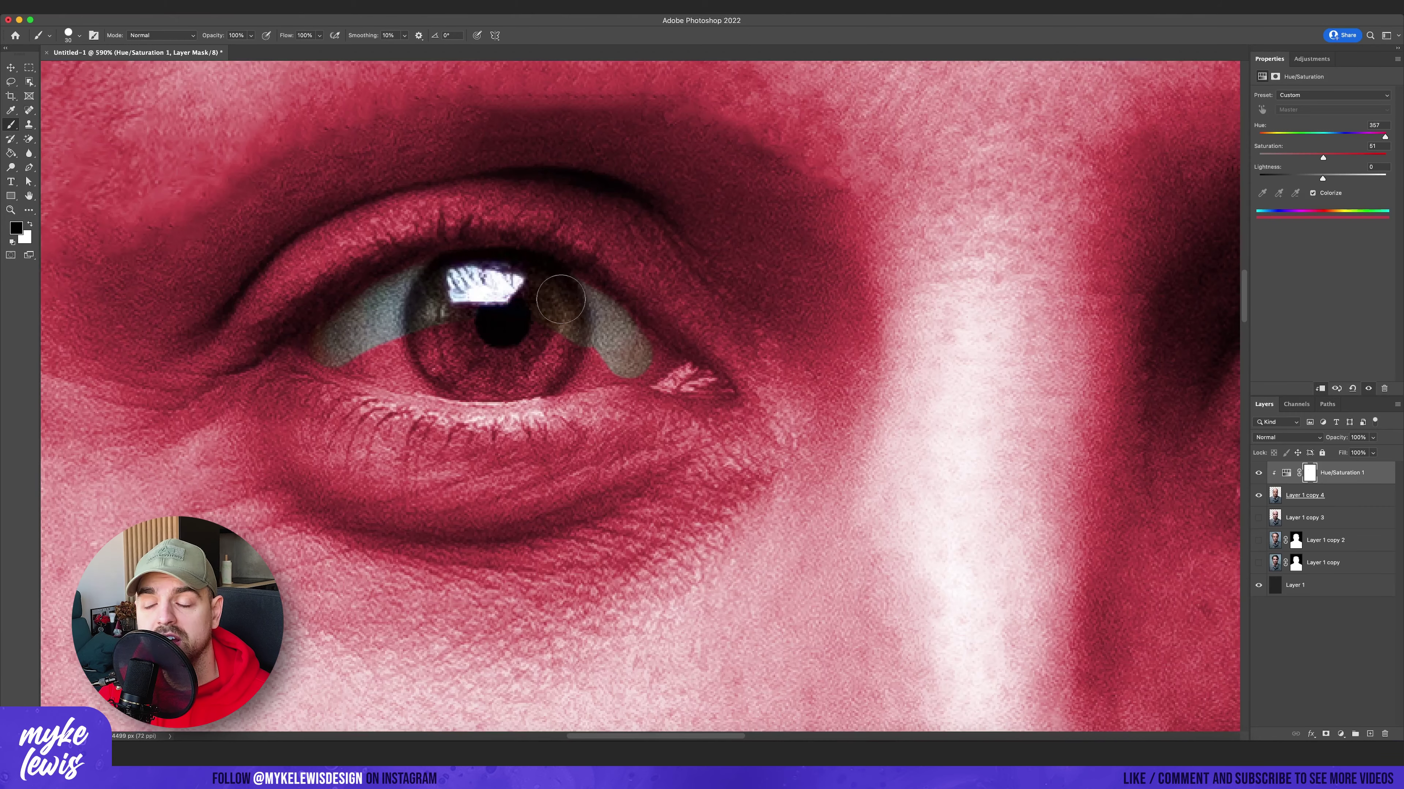
{"action": "left_click_drag", "start_coordinate": [607, 363], "coordinate": [454, 362]}
{"action": "right_click", "coordinate": [604, 345]}
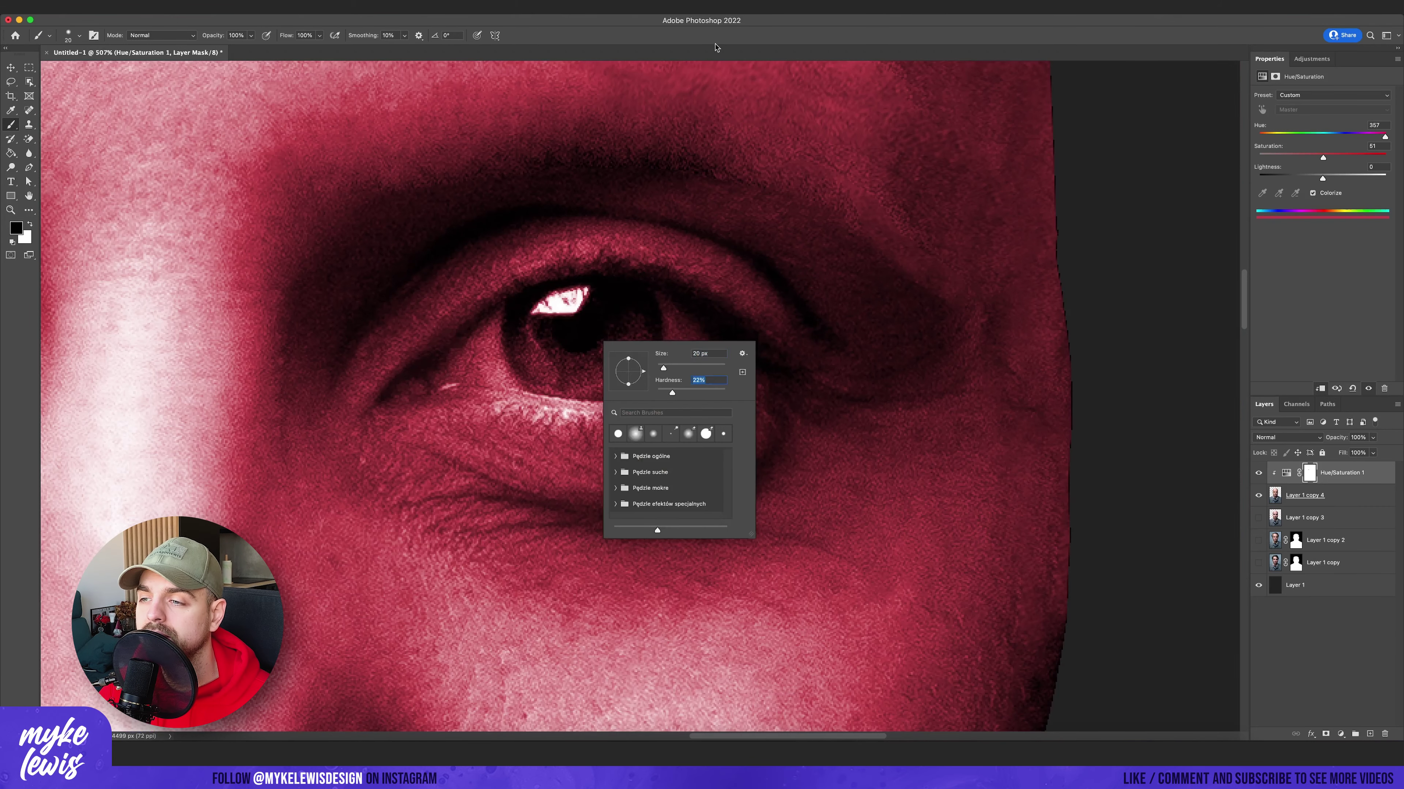
{"action": "left_click", "coordinate": [478, 334]}
{"action": "mouse_move", "coordinate": [513, 376]}
{"action": "left_mouse_down"}
{"action": "mouse_move", "coordinate": [486, 335]}
{"action": "mouse_move", "coordinate": [634, 346]}
{"action": "left_mouse_up"}
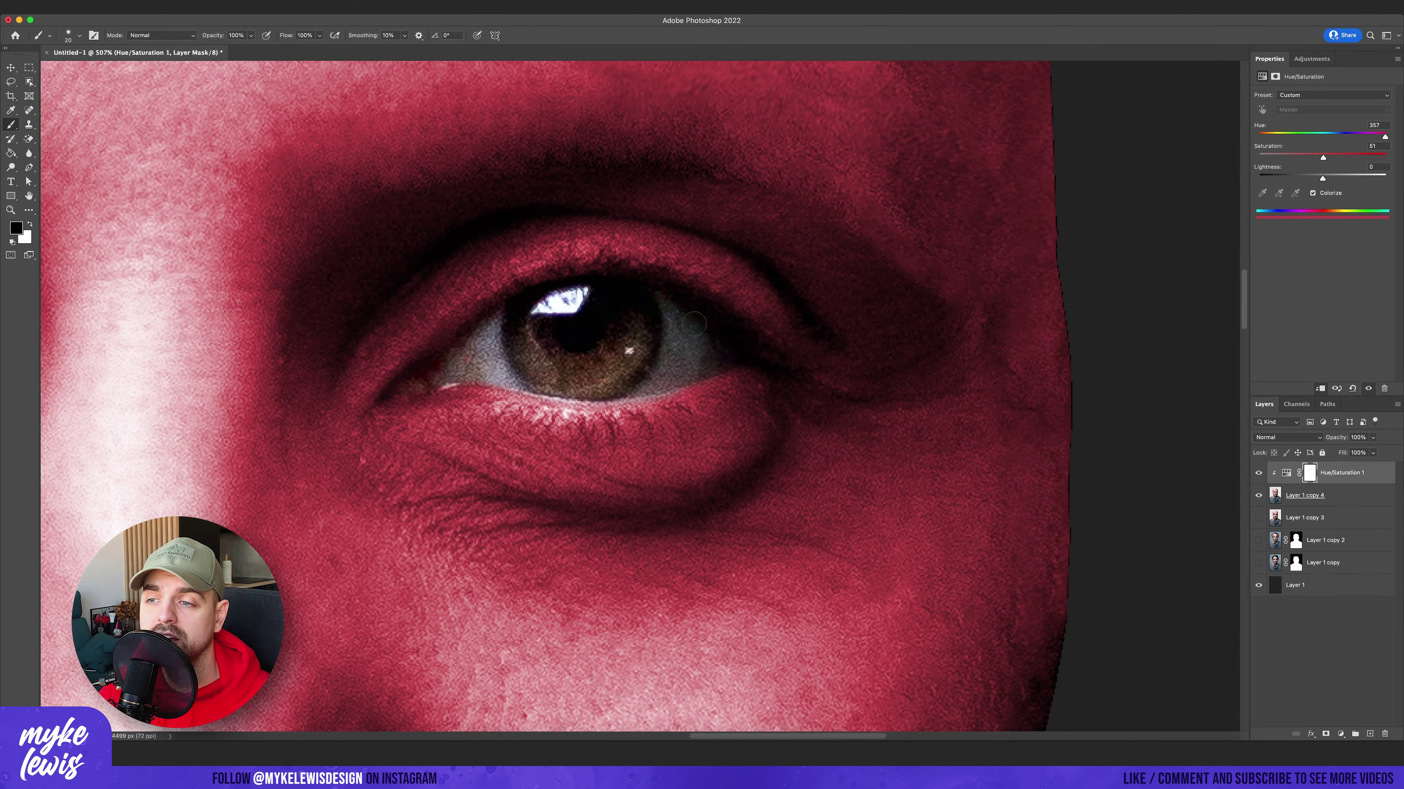
{"action": "scroll", "coordinate": [423, 380], "scroll_direction": "down", "scroll_amount": 10}
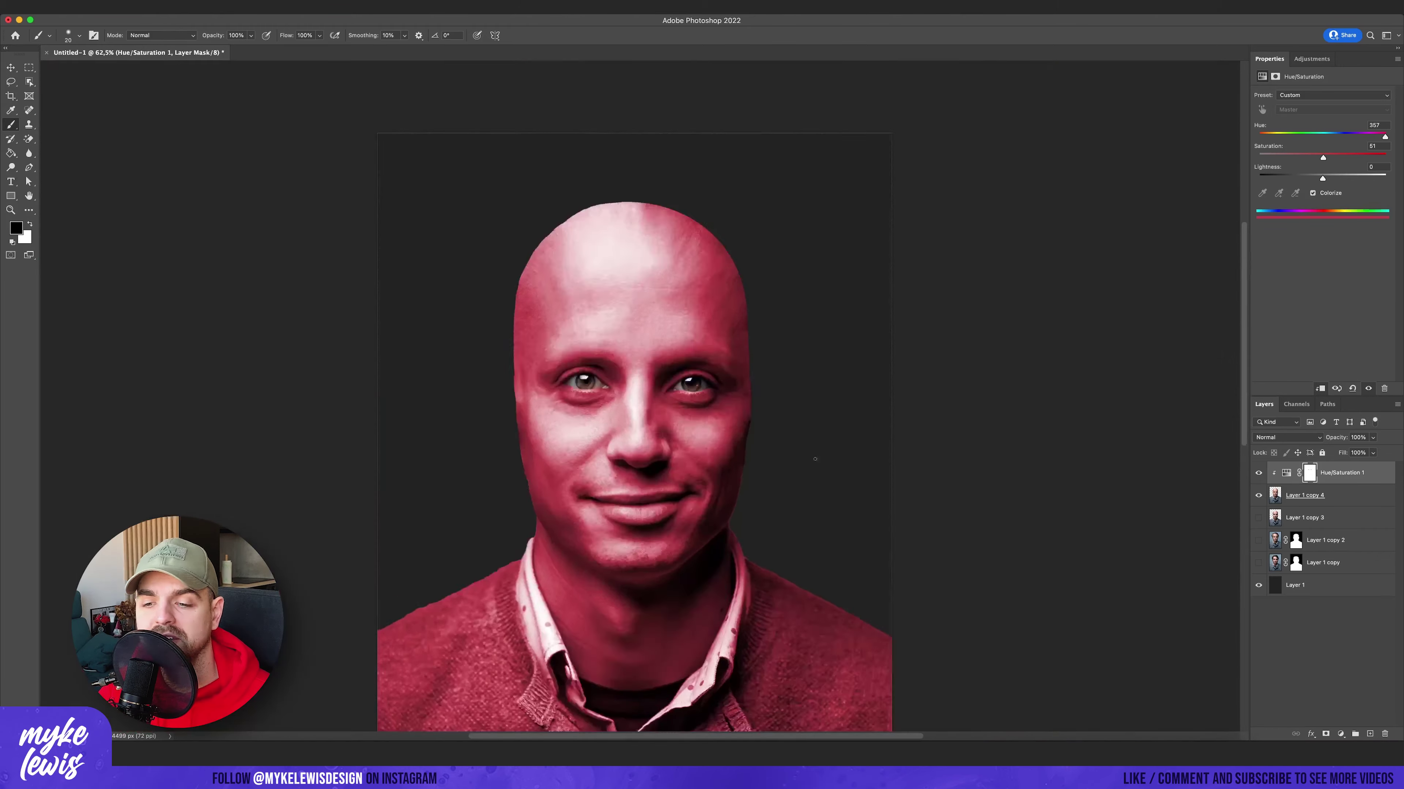
{"action": "scroll", "coordinate": [814, 458], "scroll_direction": "down", "scroll_amount": 3}
Add a Curves adjustment that darkens the midtones and slightly lifts the highlights.
{"action": "left_click", "coordinate": [1311, 58]}
{"action": "left_click", "coordinate": [1291, 84]}
{"action": "left_click_drag", "start_coordinate": [1335, 172], "coordinate": [1364, 162]}
{"action": "left_click", "coordinate": [1274, 76]}
{"action": "scroll", "coordinate": [1050, 404], "scroll_direction": "up", "scroll_amount": 1}
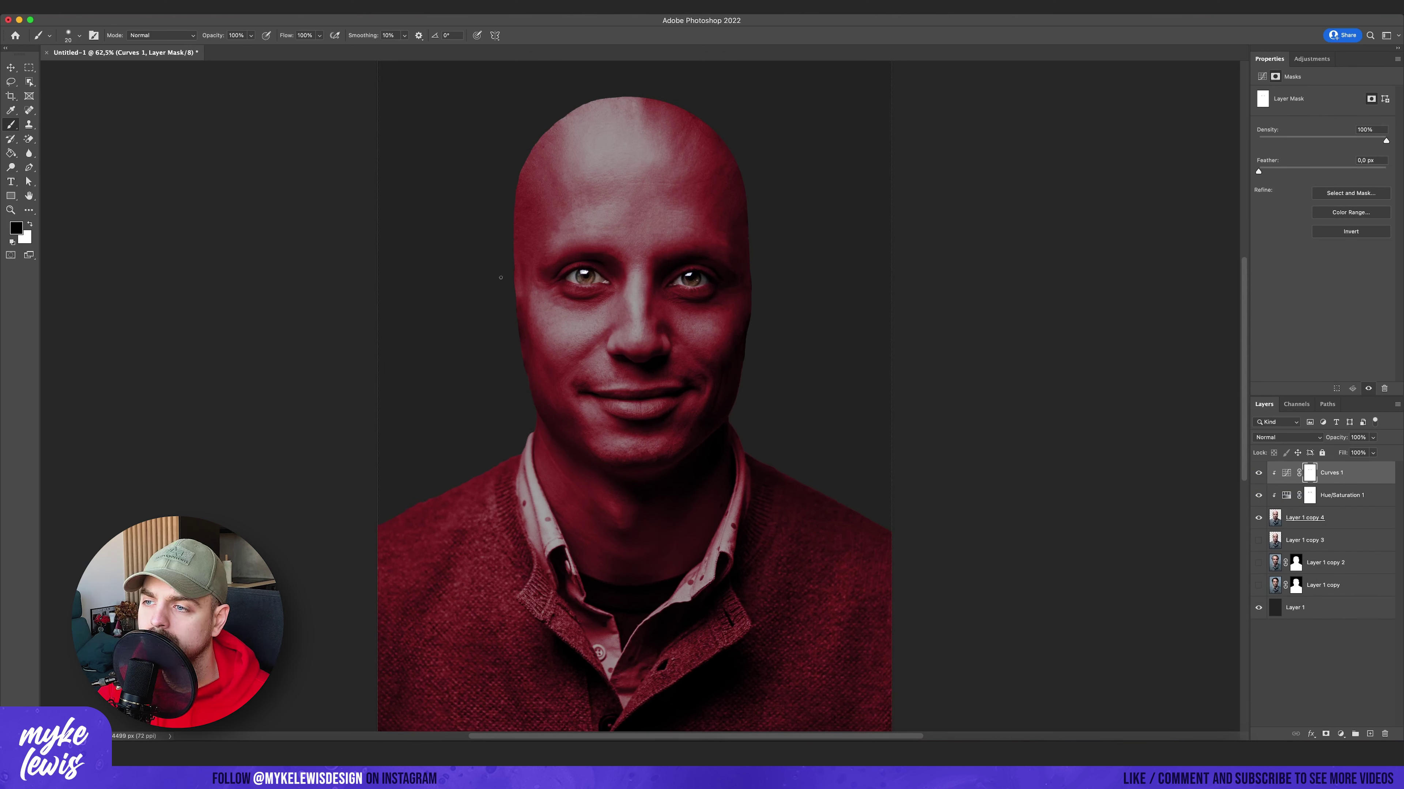
{"action": "left_click", "coordinate": [1353, 518]}
{"action": "key", "text": "j"}
{"action": "scroll", "coordinate": [830, 626], "scroll_direction": "up", "scroll_amount": 3}
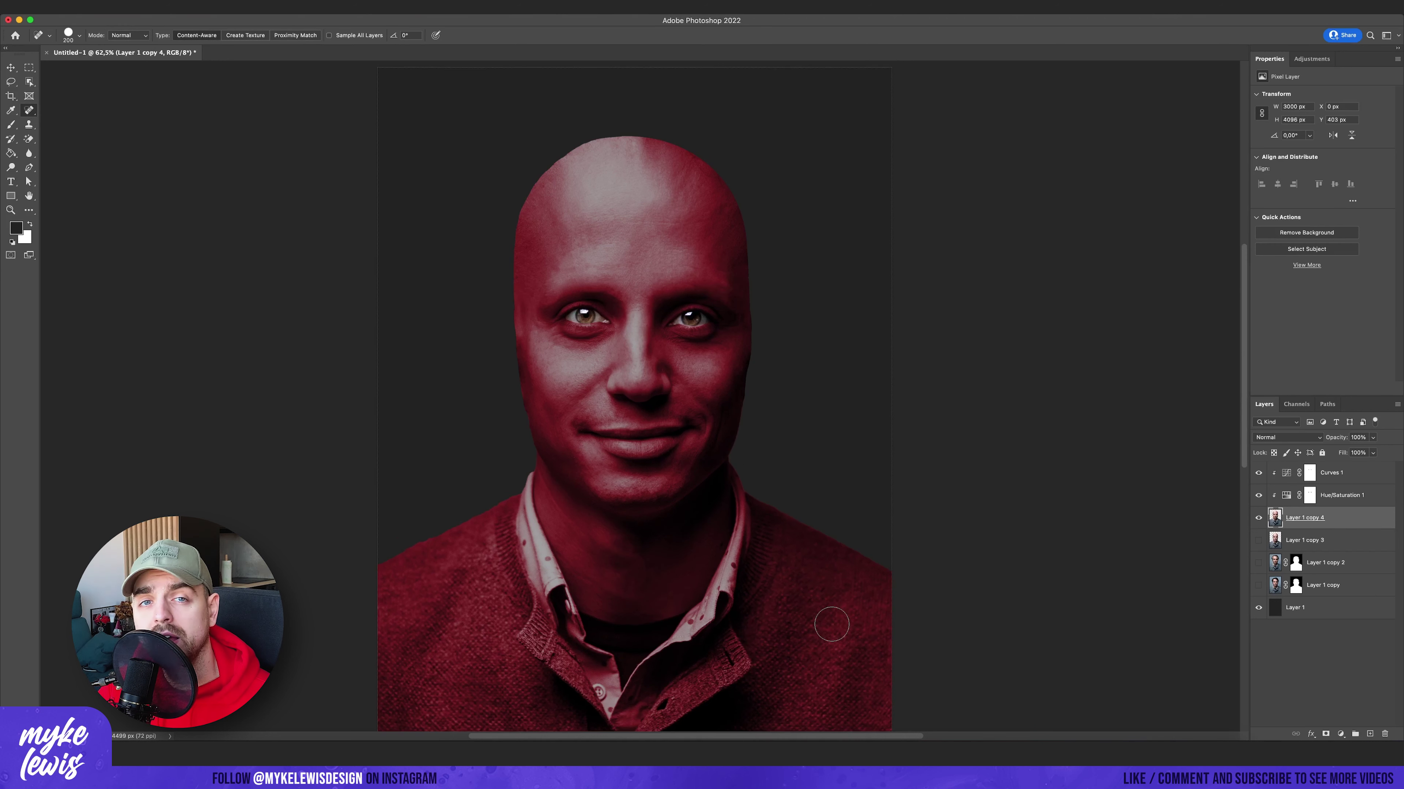
{"action": "left_click", "coordinate": [1331, 472]}
{"action": "left_click_drag", "start_coordinate": [1335, 200], "coordinate": [1336, 194]}
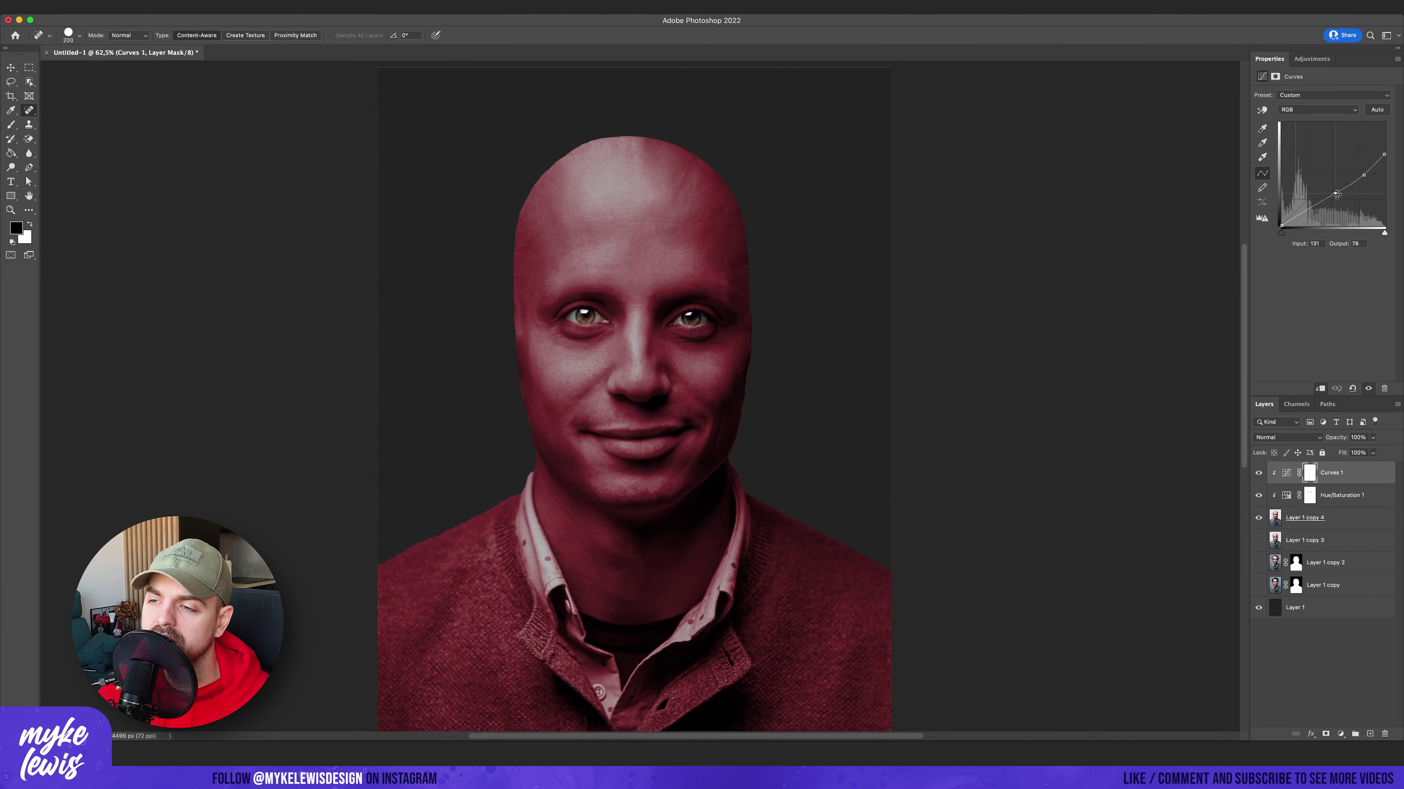
Create an armor group containing a new empty layer.
{"action": "left_click", "coordinate": [1355, 734]}
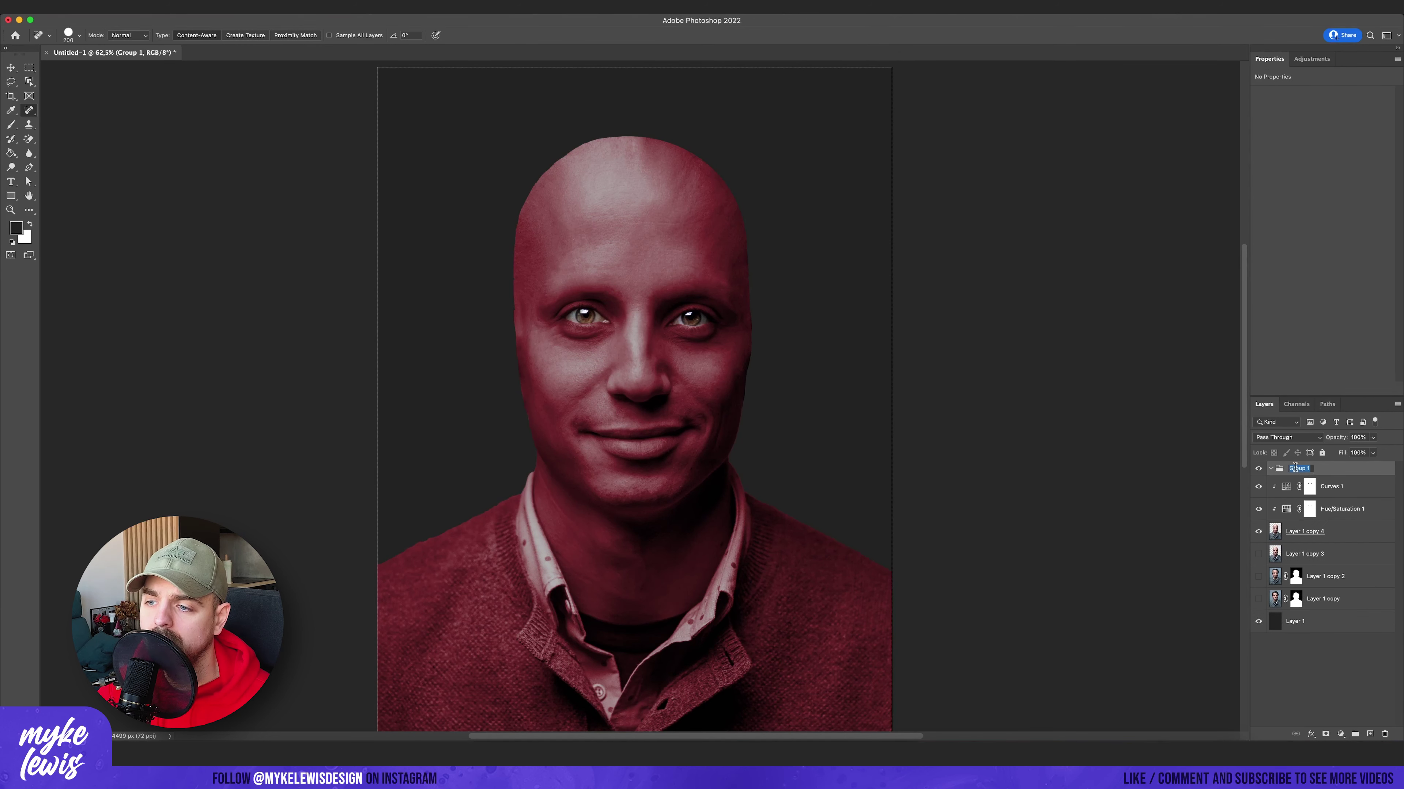
{"action": "left_click", "coordinate": [1370, 733]}
{"action": "scroll", "coordinate": [586, 166], "scroll_direction": "up", "scroll_amount": 4}
Give the helmet a grey colour overlay and align the mirrored half on the right.
{"action": "scroll", "coordinate": [554, 202], "scroll_direction": "down", "scroll_amount": 2}
{"action": "key", "text": "p"}
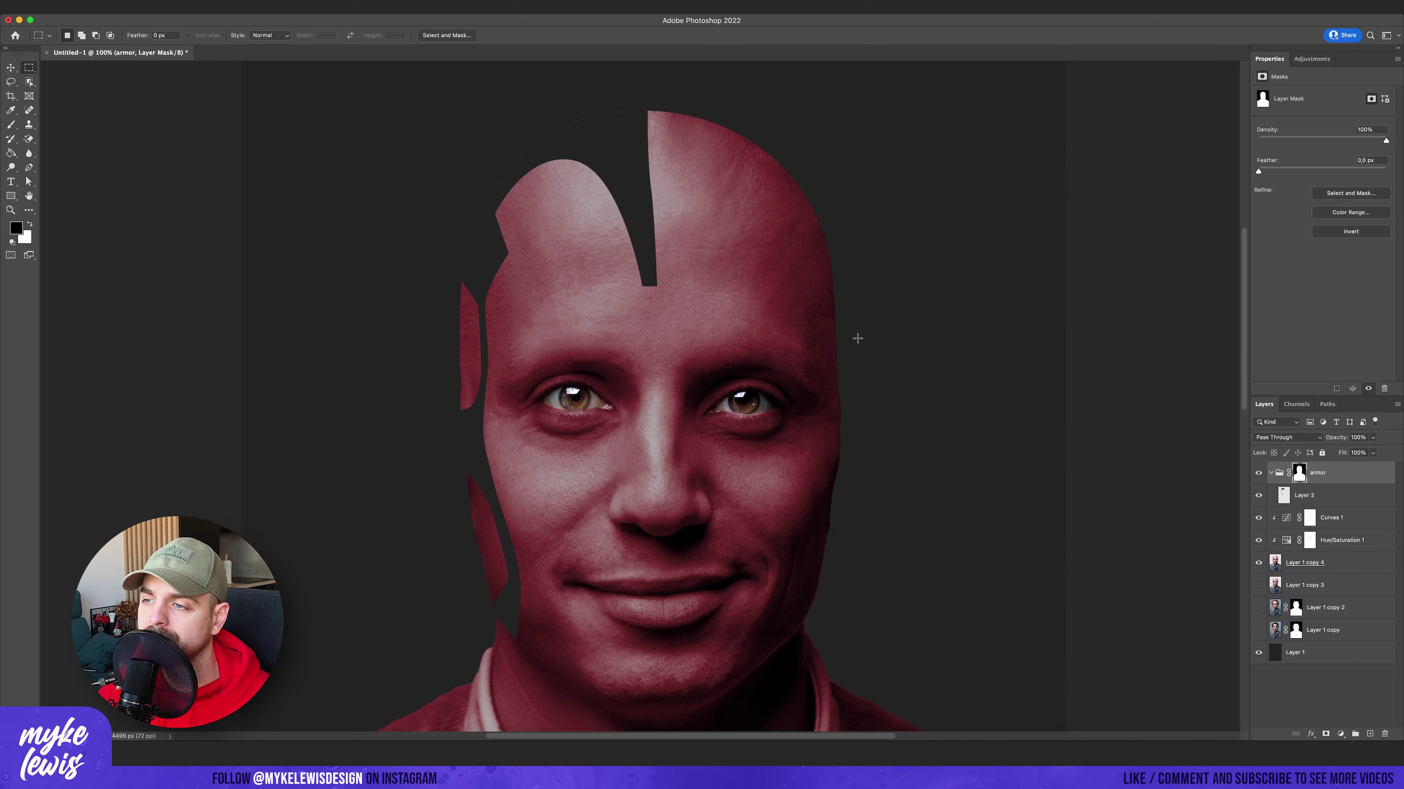
{"action": "left_click", "coordinate": [1303, 495]}
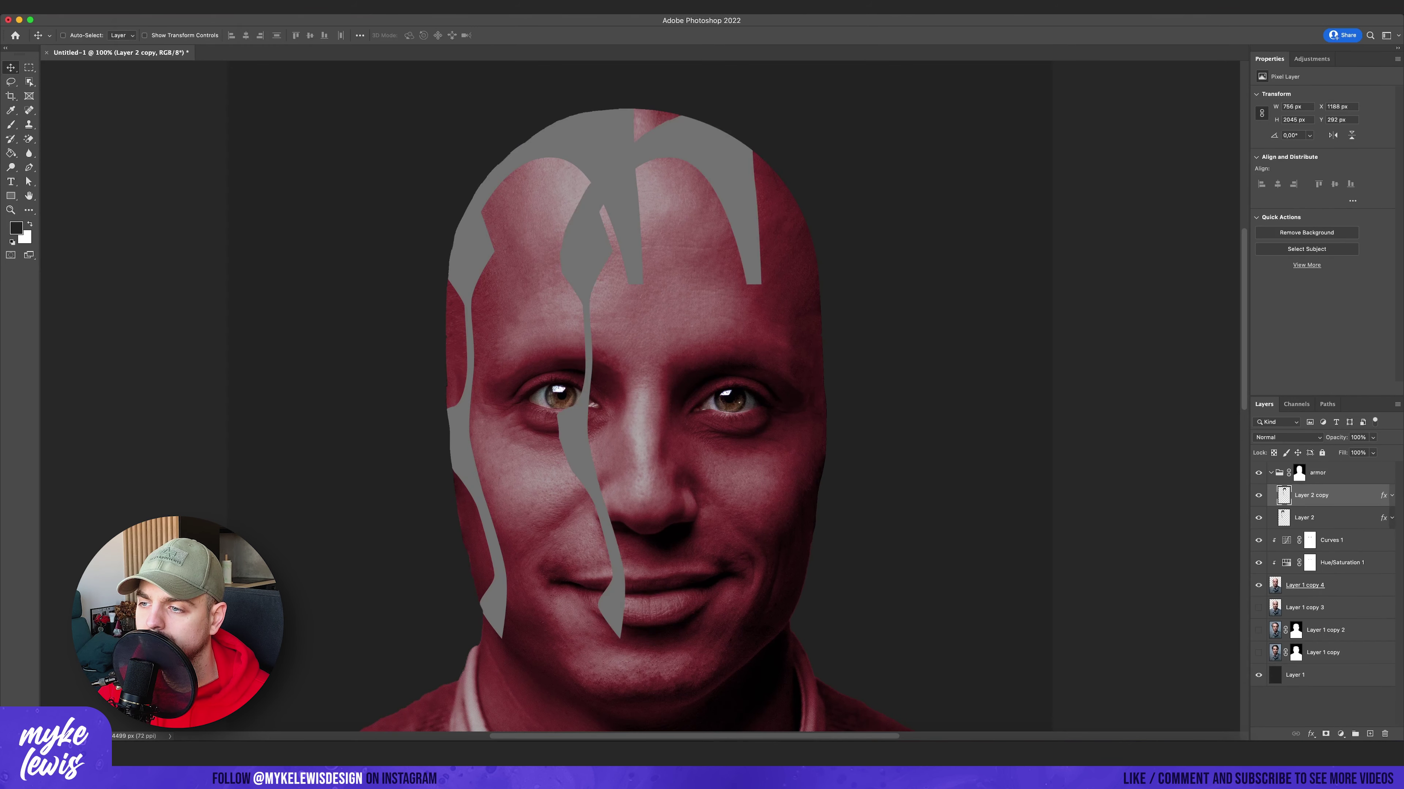
{"action": "left_click_drag", "start_coordinate": [555, 150], "coordinate": [743, 150]}
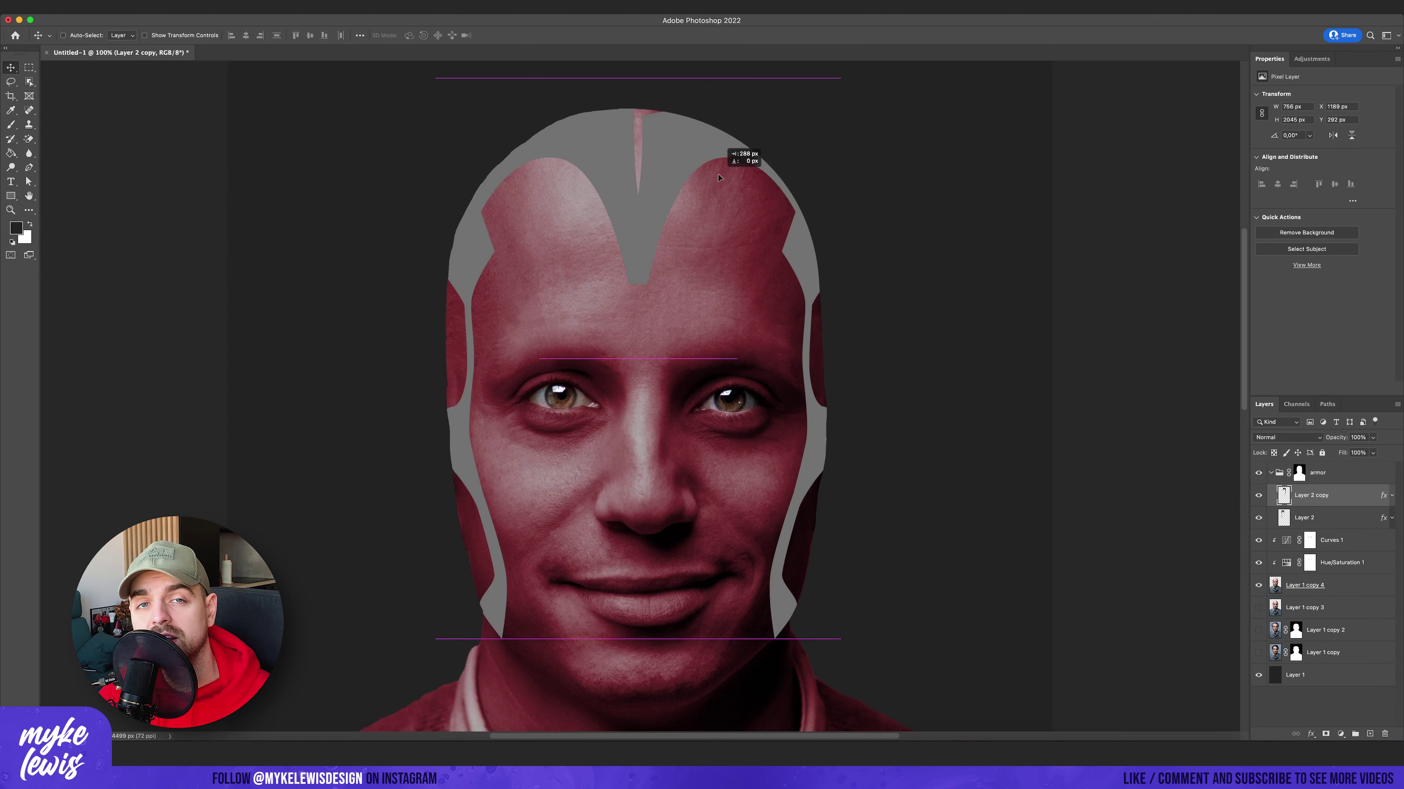
{"action": "scroll", "coordinate": [688, 265], "scroll_direction": "up", "scroll_amount": 1}
{"action": "key", "text": "b"}
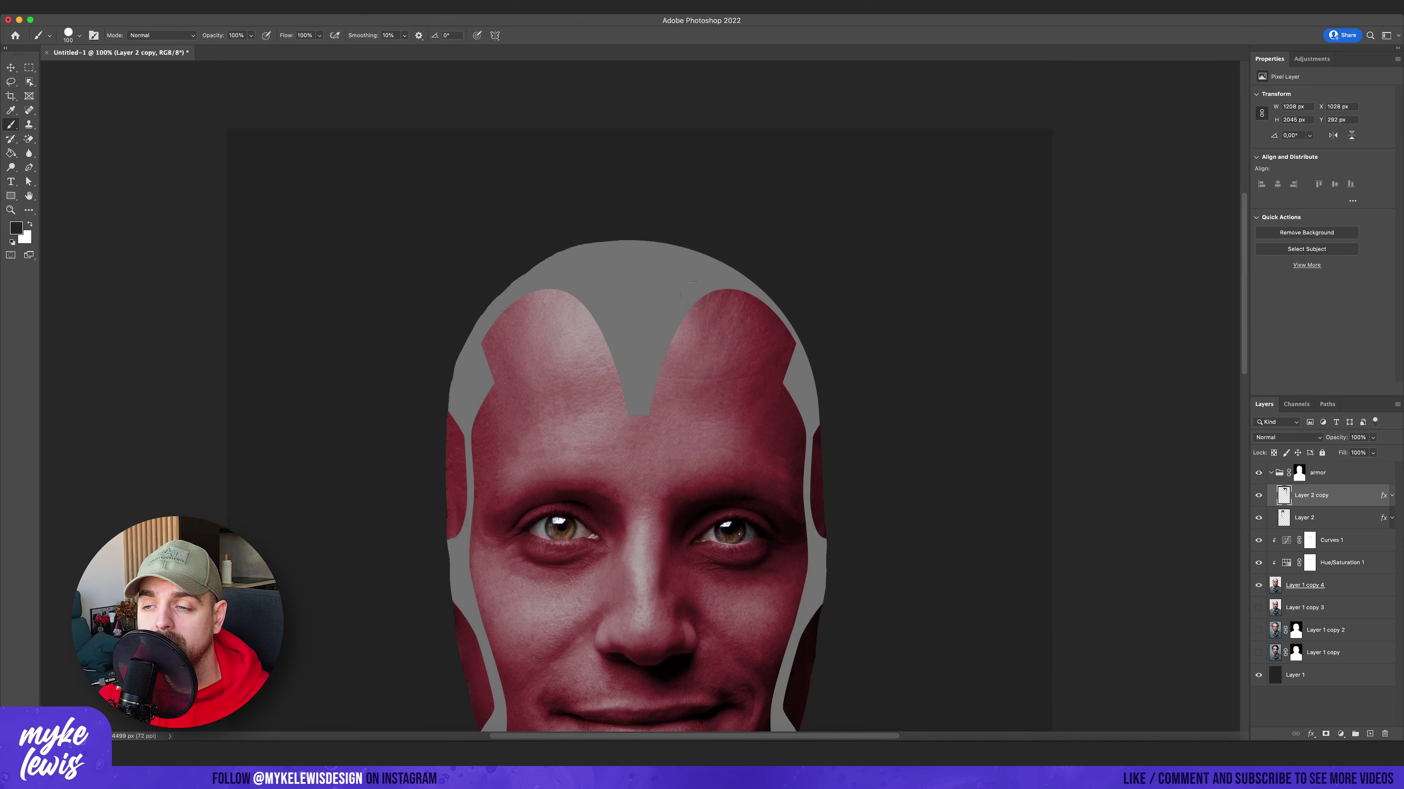
Draw a yellow forehead gem on a new layer, masked to a contracted helmet selection.
{"action": "key", "text": "ctrl+shift+alt+n"}
{"action": "key", "text": "p"}
{"action": "scroll", "coordinate": [713, 343], "scroll_direction": "up", "scroll_amount": 3}
{"action": "left_click", "coordinate": [685, 370]}
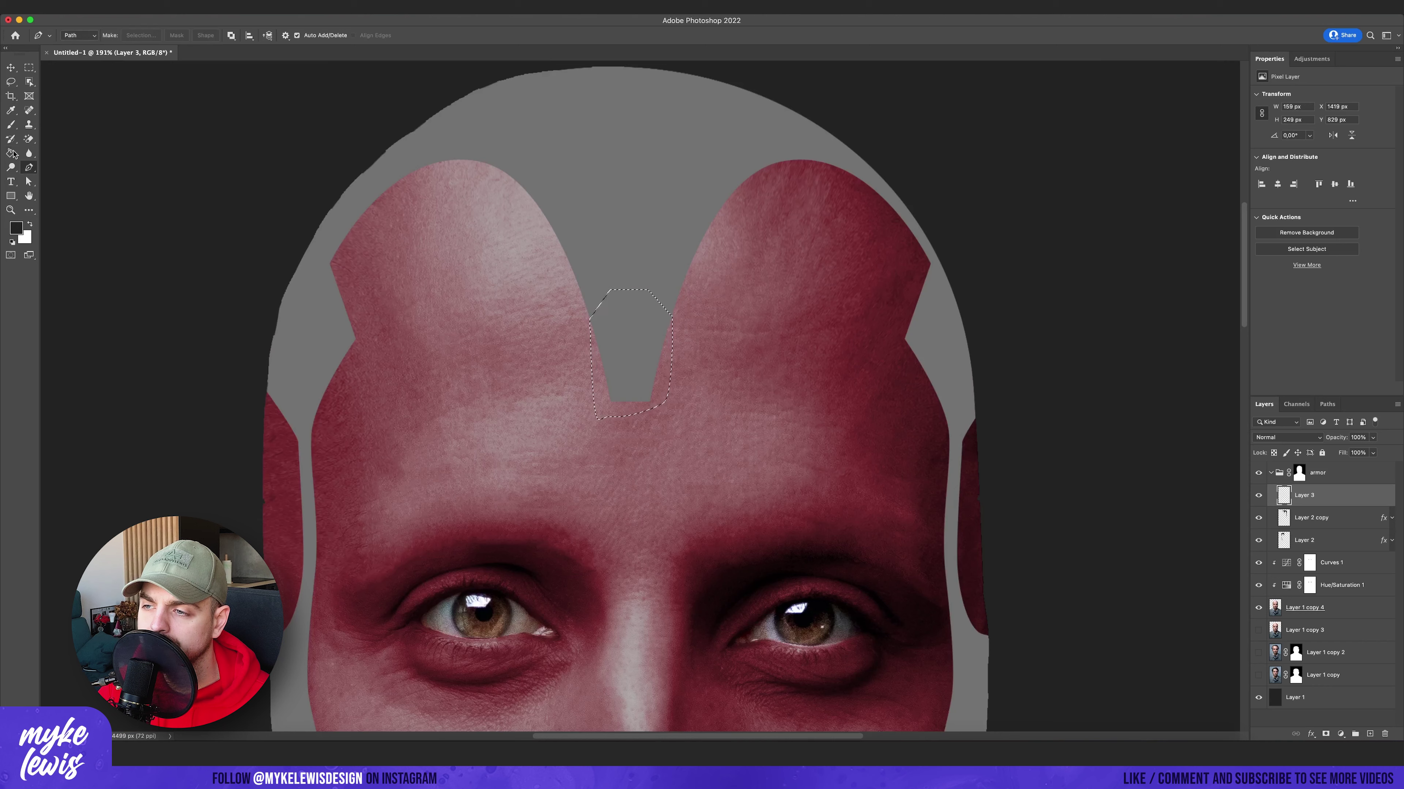
{"action": "key", "text": "alt+BackSpace"}
{"action": "key", "text": "m"}
{"action": "left_click", "coordinate": [1284, 517], "text": "ctrl"}
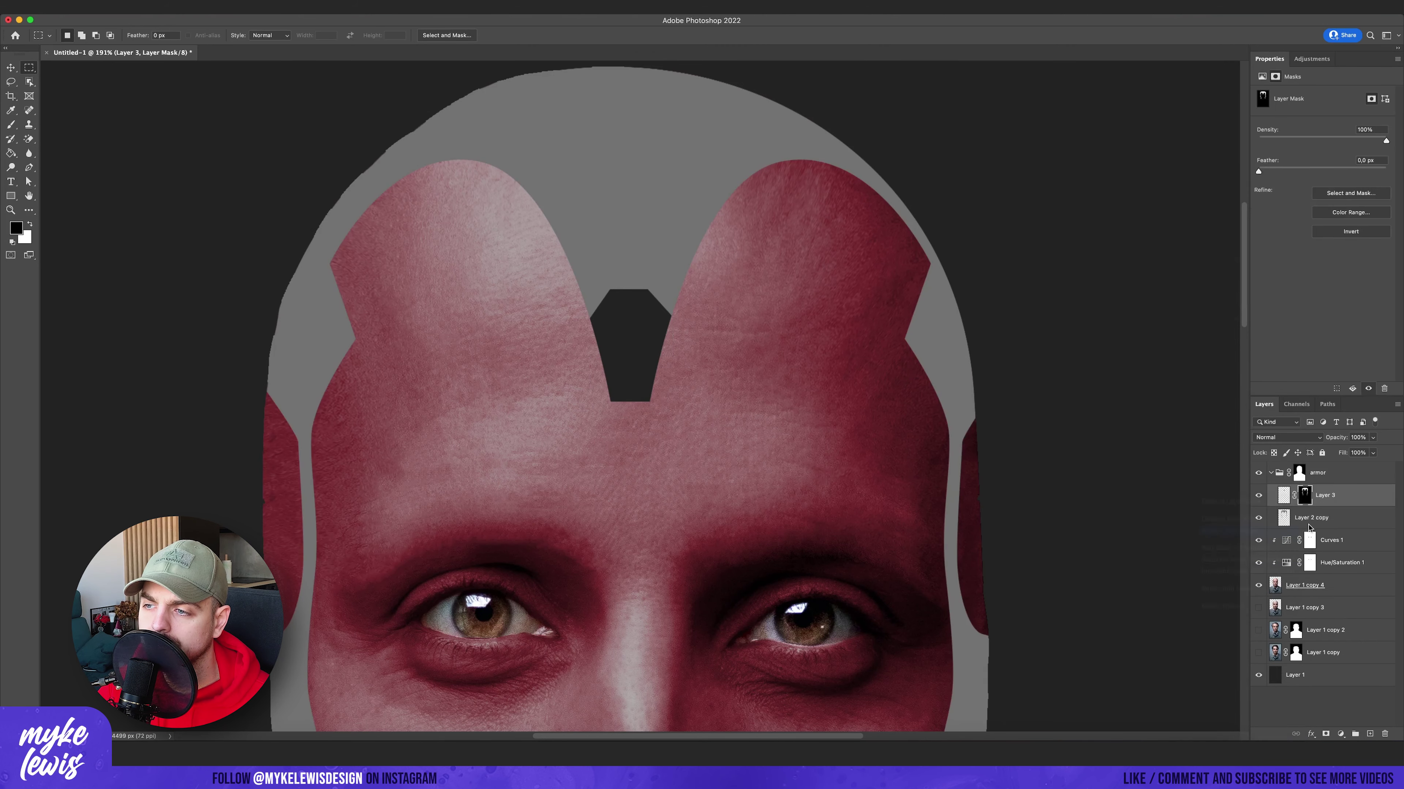
{"action": "scroll", "coordinate": [630, 354], "scroll_direction": "up", "scroll_amount": 5}
{"action": "left_click", "coordinate": [397, 203]}
{"action": "key", "text": "Return"}
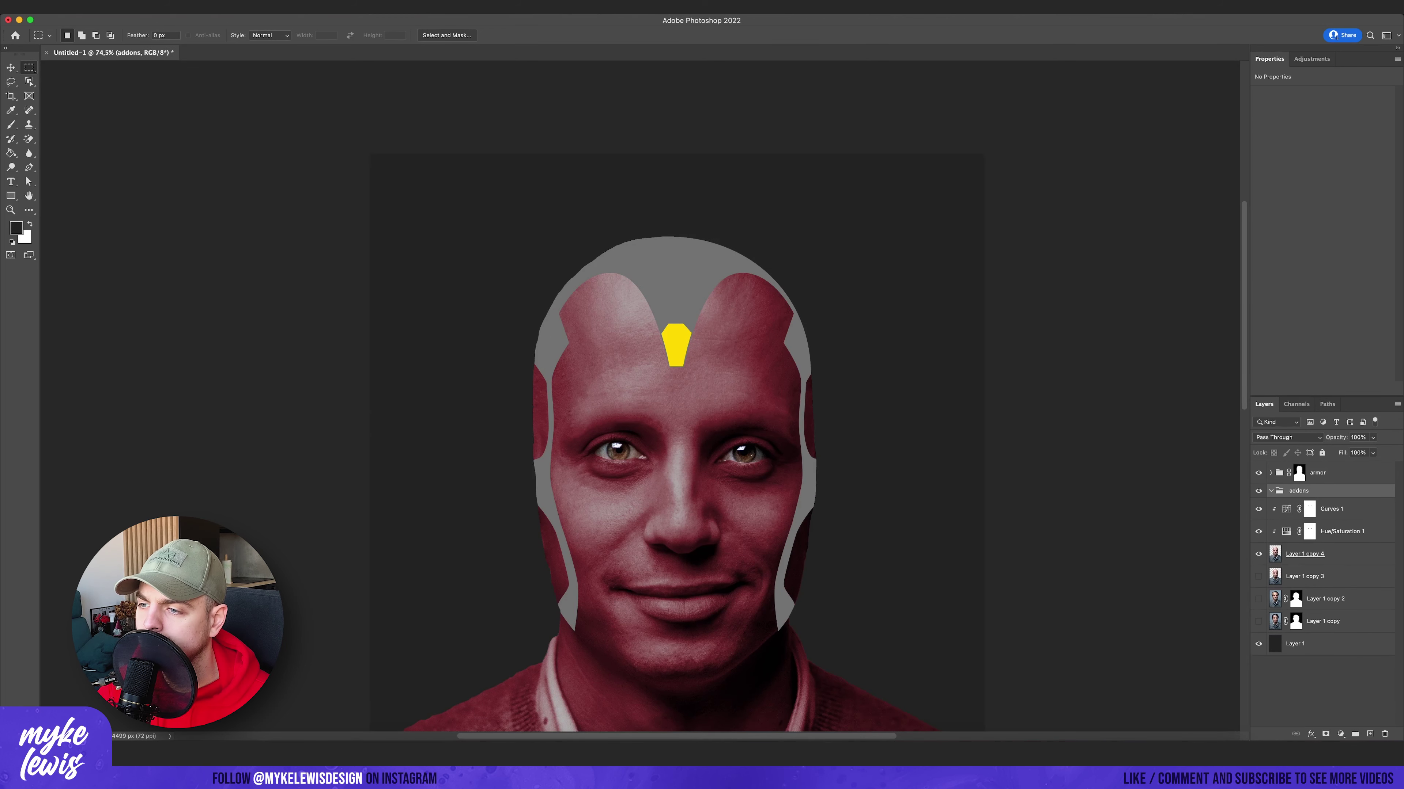
Draw the left cheek strip path and fill it with grey on a new layer.
{"action": "scroll", "coordinate": [676, 470], "scroll_direction": "up", "scroll_amount": 3}
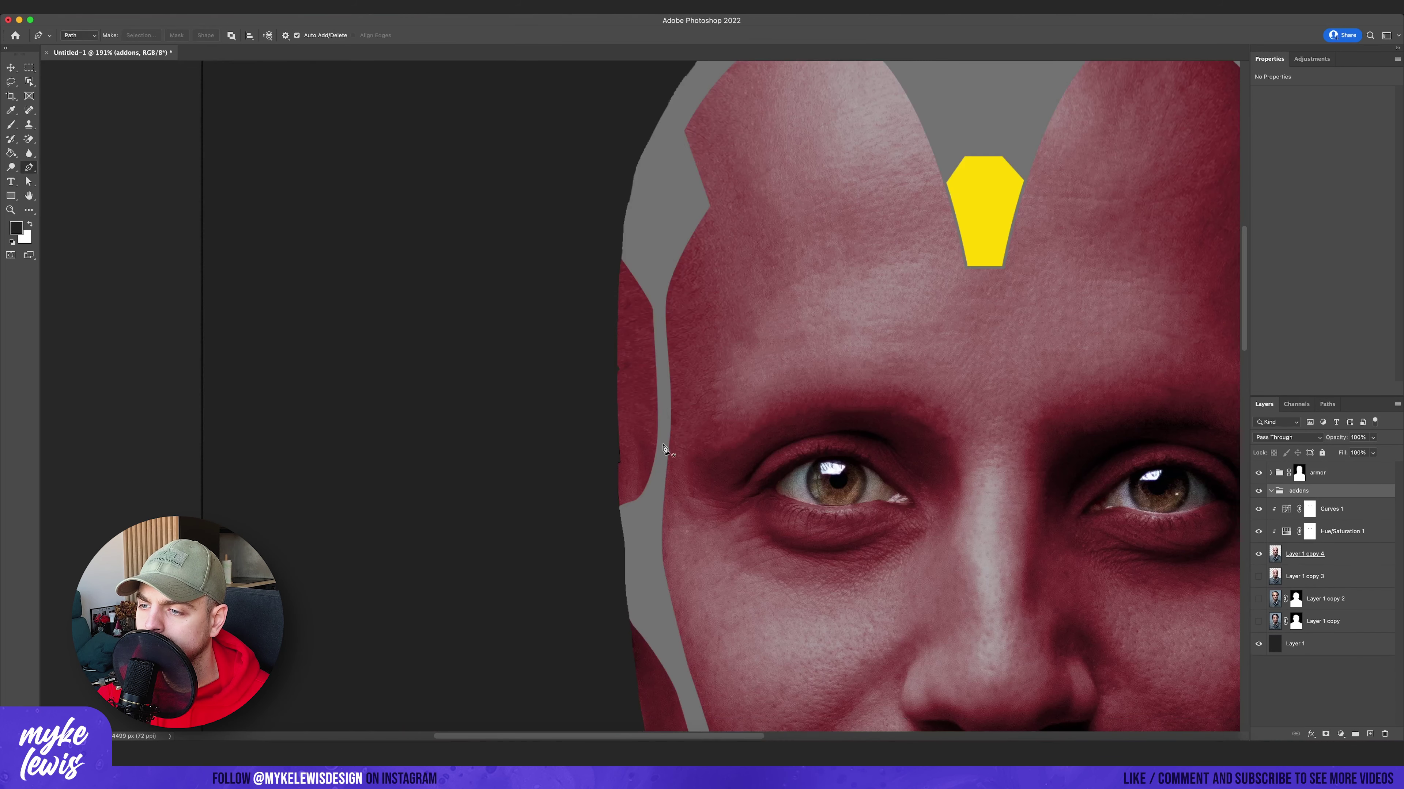
{"action": "key", "text": "p"}
{"action": "right_click", "coordinate": [670, 654]}
{"action": "left_click", "coordinate": [674, 577]}
{"action": "key", "text": "Return"}
{"action": "key", "text": "super+shift+alt+n"}
{"action": "key", "text": "g"}
{"action": "left_click", "coordinate": [669, 568]}
{"action": "scroll", "coordinate": [668, 567], "scroll_direction": "down", "scroll_amount": 1}
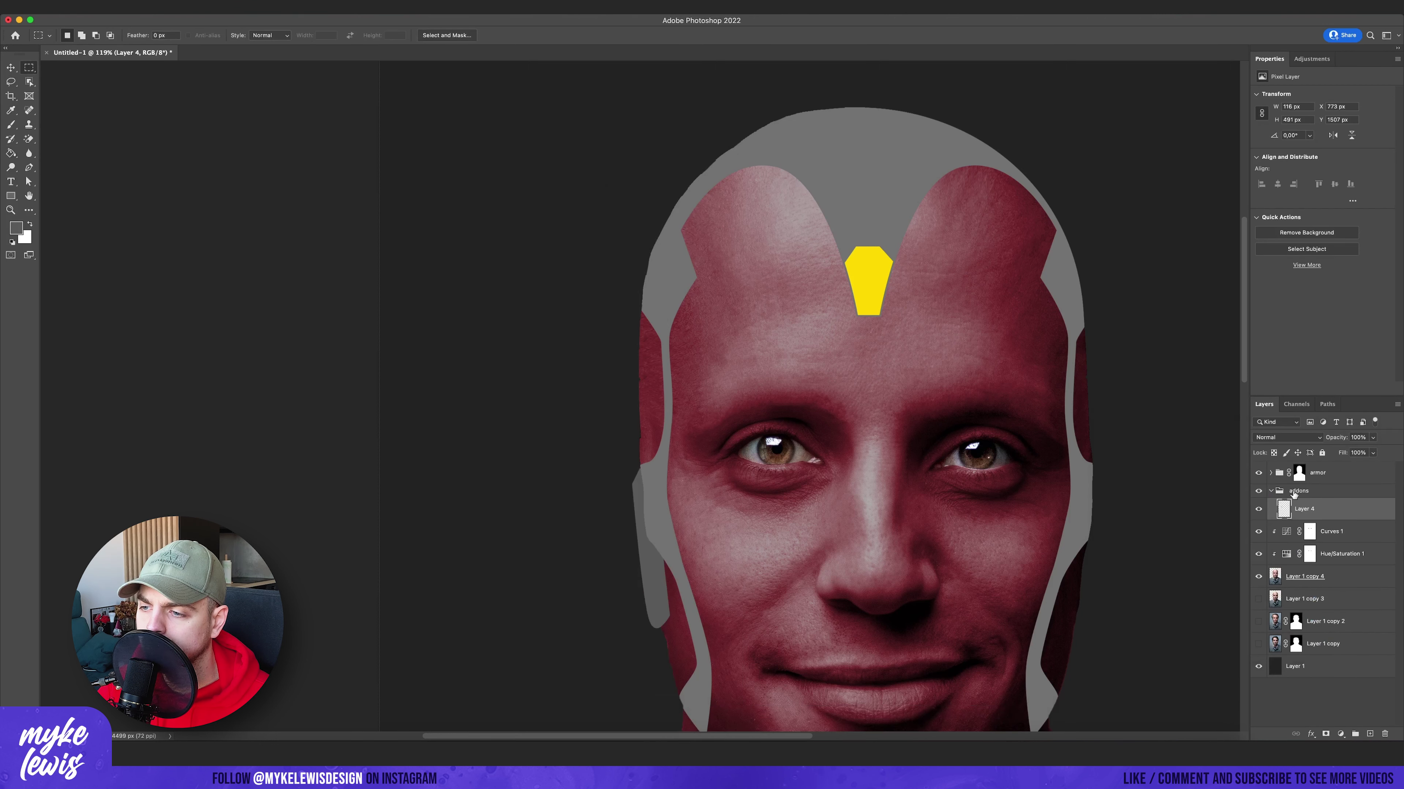
{"action": "key", "text": "m"}
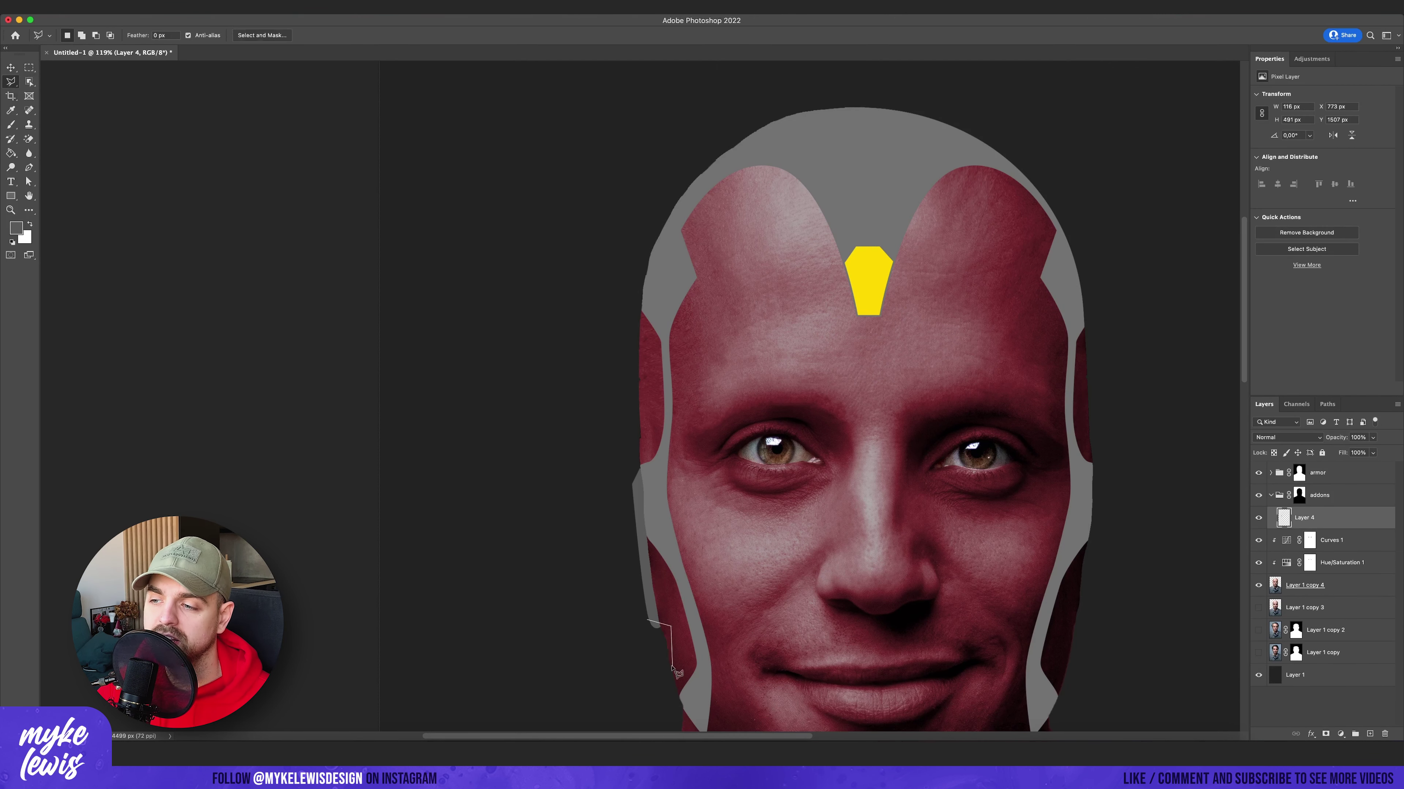
Nudge the left strip outward, then duplicate it and flip it horizontally onto the right cheek.
{"action": "left_click", "coordinate": [605, 663], "text": "super"}
{"action": "scroll", "coordinate": [605, 663], "scroll_direction": "up", "scroll_amount": 2}
{"action": "left_click_drag", "start_coordinate": [485, 441], "coordinate": [478, 441]}
{"action": "key", "text": "v"}
{"action": "key", "text": "super+0"}
{"action": "left_click", "coordinate": [108, 5]}
{"action": "left_click", "coordinate": [293, 444]}
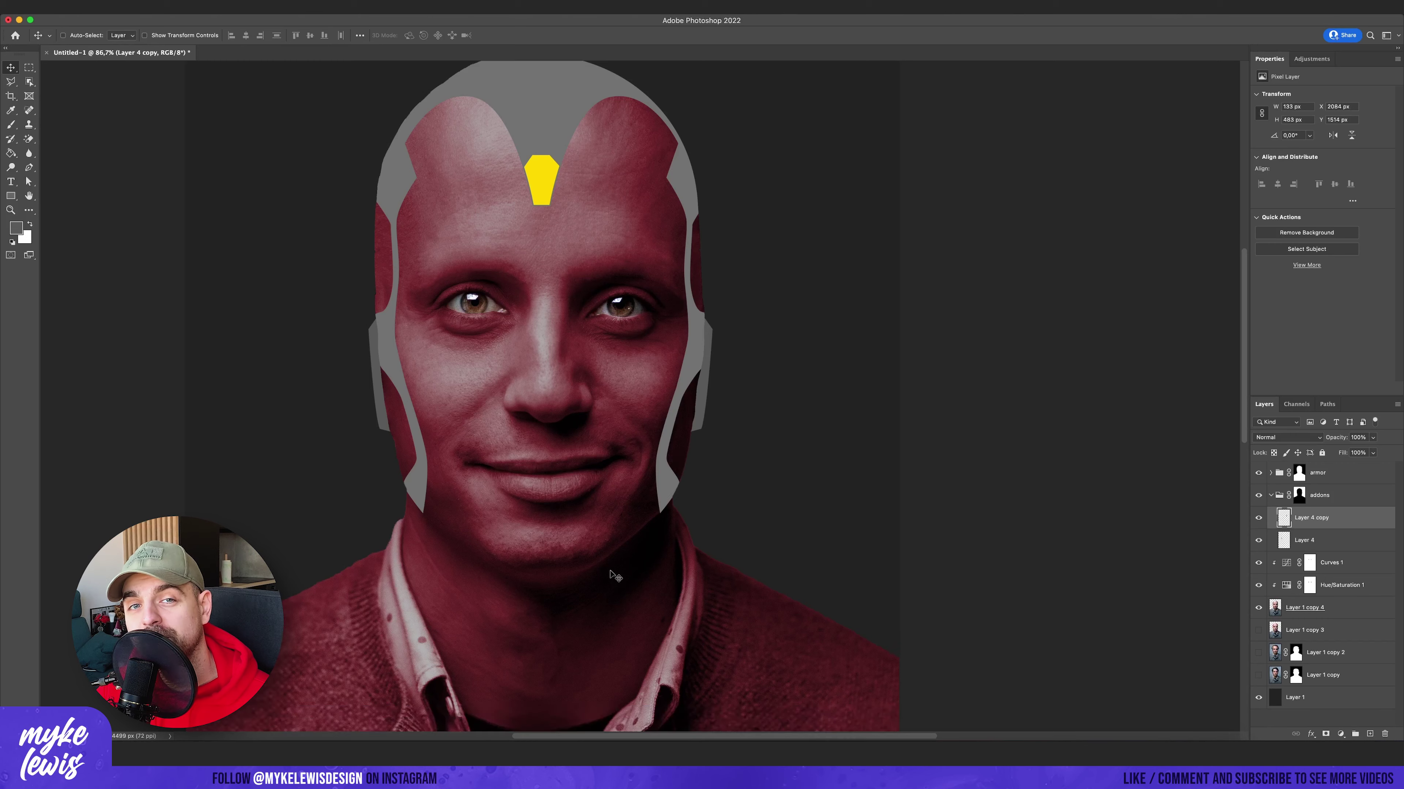
Apply a Surface Blur to the duplicated skin layer.
{"action": "left_click", "coordinate": [254, 6]}
{"action": "mouse_move", "coordinate": [258, 147]}
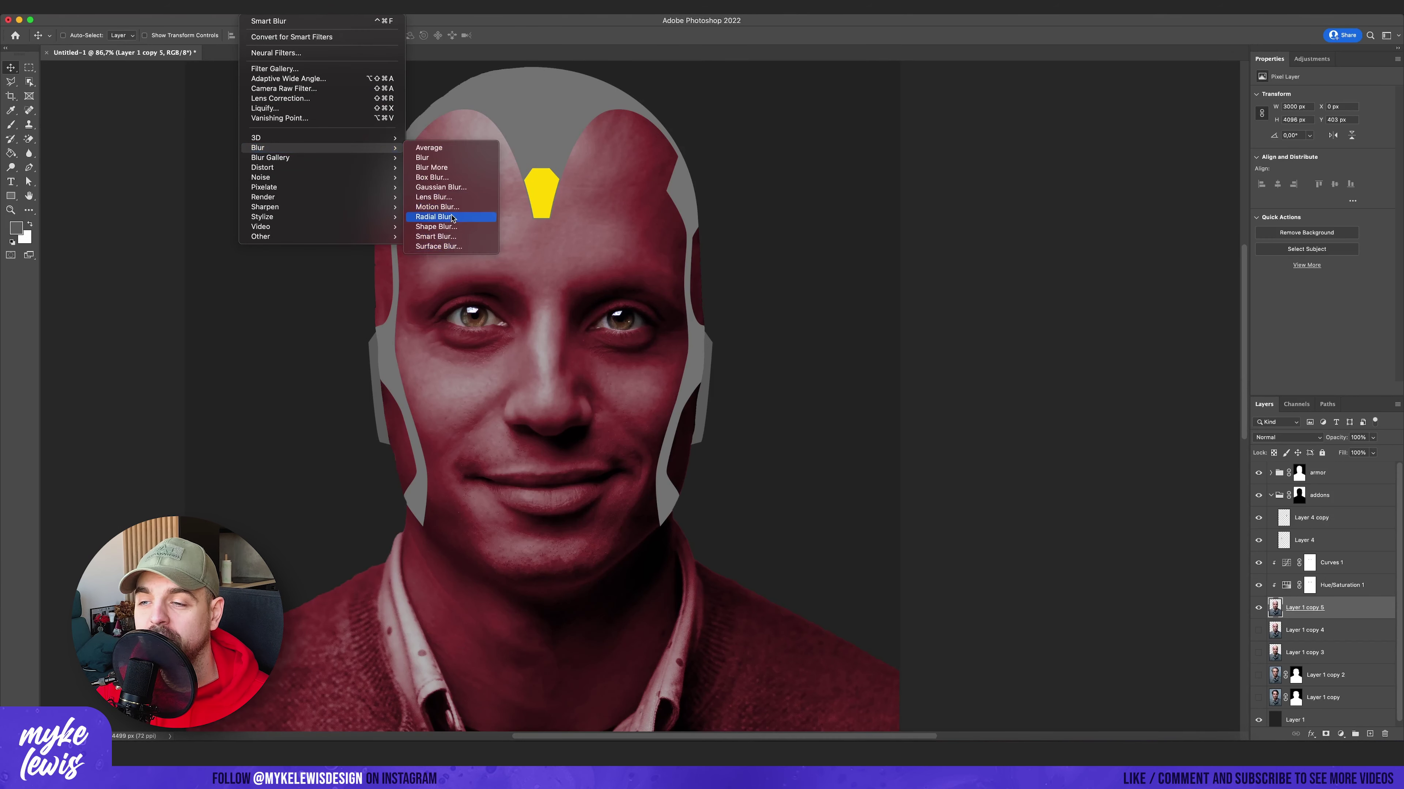
{"action": "left_click", "coordinate": [438, 246]}
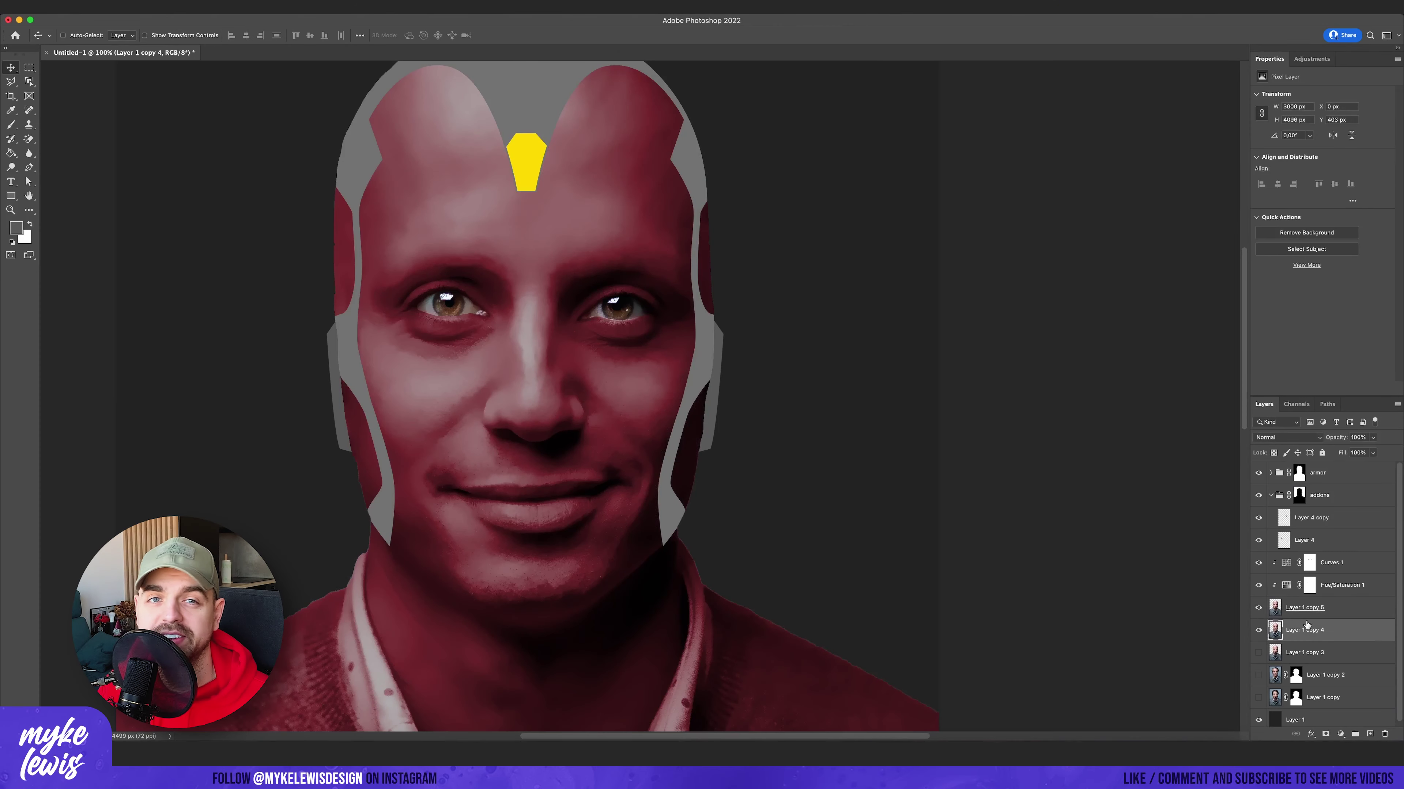
Duplicate the red Hue/Saturation tint into Group 1 and clip it and Curves onto the blurred skin.
{"action": "left_click", "coordinate": [1349, 580], "text": "shift"}
{"action": "left_click", "coordinate": [1350, 578]}
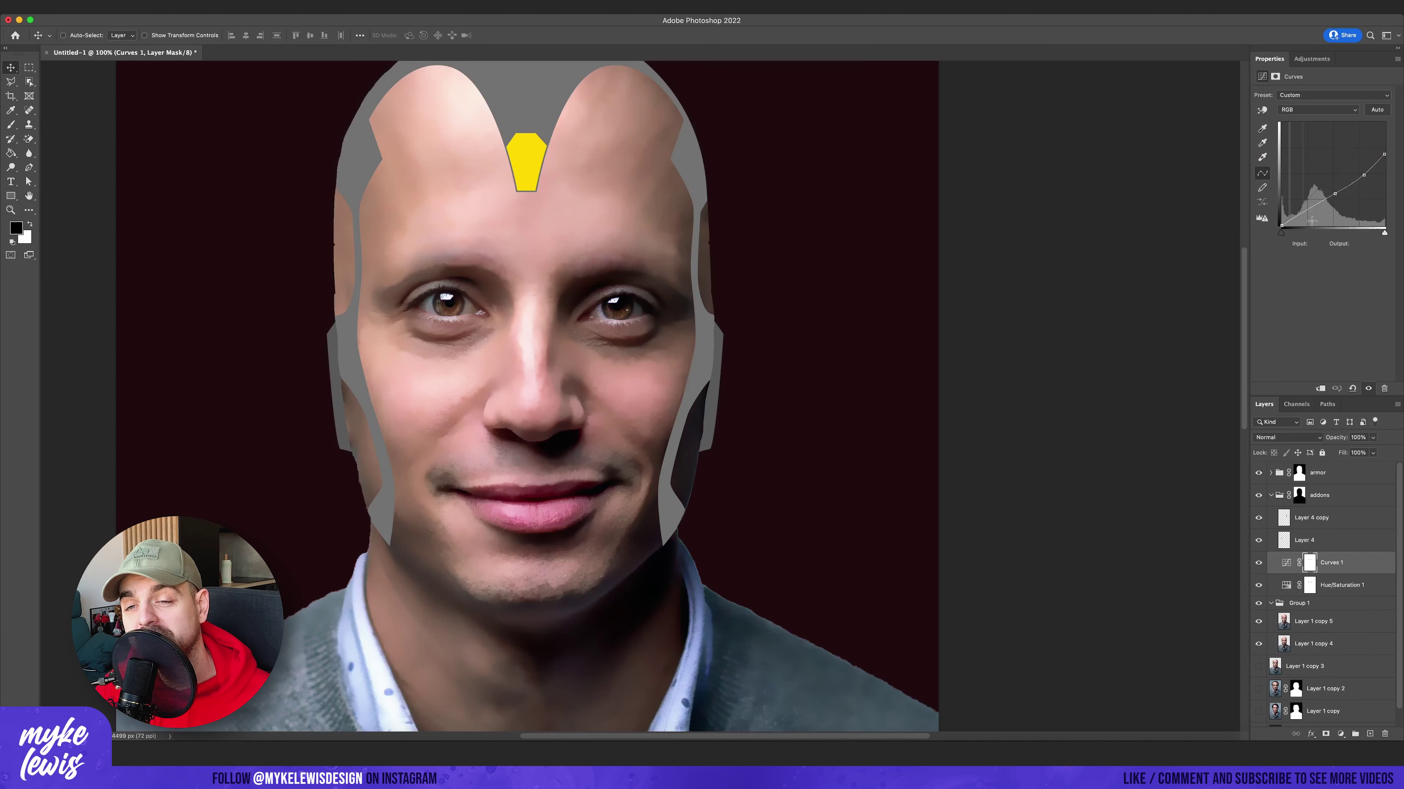
{"action": "left_click", "coordinate": [1318, 599]}
{"action": "right_click", "coordinate": [1351, 599]}
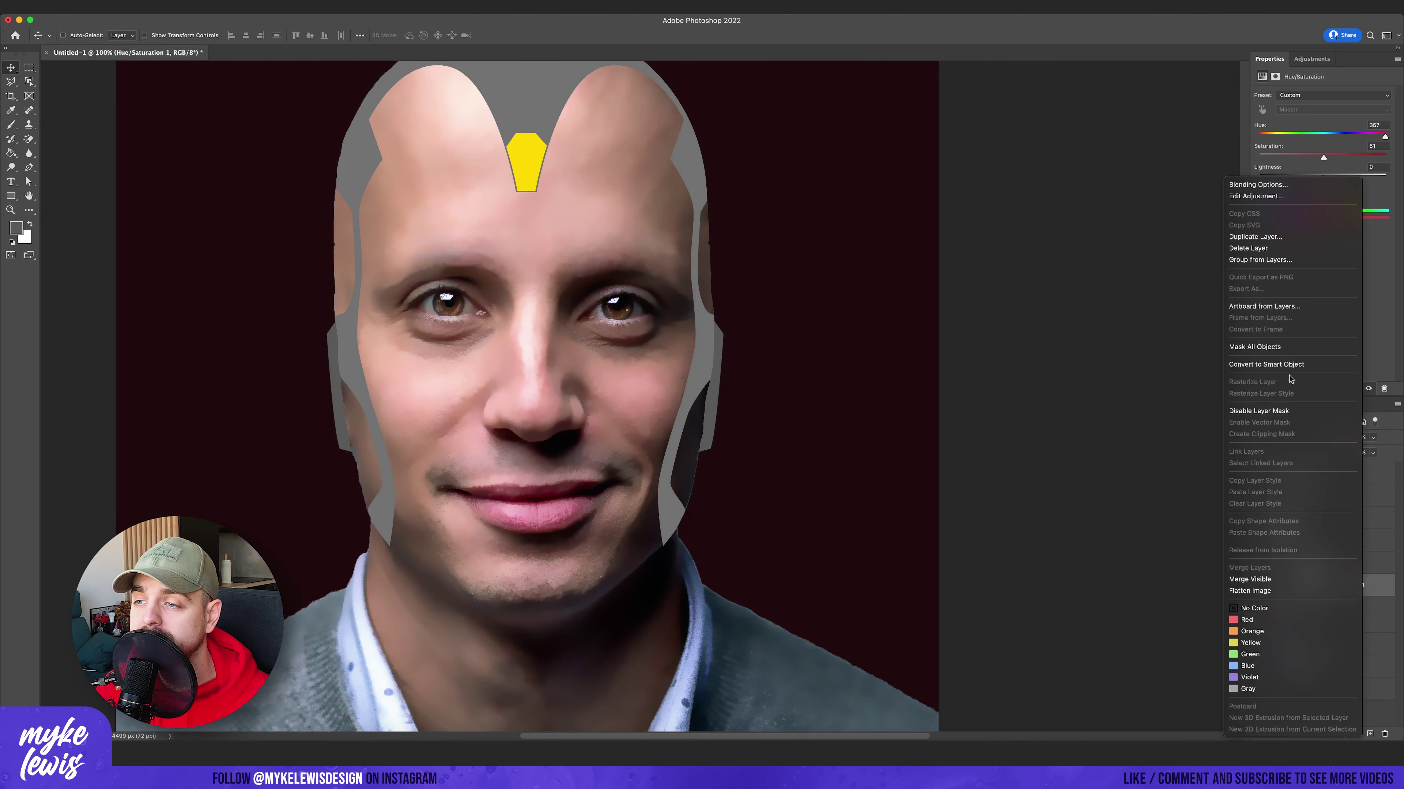
{"action": "key", "text": "Escape"}
{"action": "mouse_move", "coordinate": [1348, 607]}
{"action": "left_mouse_down"}
{"action": "mouse_move", "coordinate": [1362, 614]}
{"action": "mouse_move", "coordinate": [1349, 626]}
{"action": "left_mouse_up"}
{"action": "left_click", "coordinate": [1348, 562]}
{"action": "left_click", "coordinate": [1271, 573], "text": "alt"}
{"action": "left_click", "coordinate": [1271, 596], "text": "alt"}
Paint the eyes back sharp on the blurred skin's mask with a low-flow brush.
{"action": "left_click", "coordinate": [1270, 603]}
{"action": "left_click", "coordinate": [1304, 621]}
{"action": "key", "text": "b"}
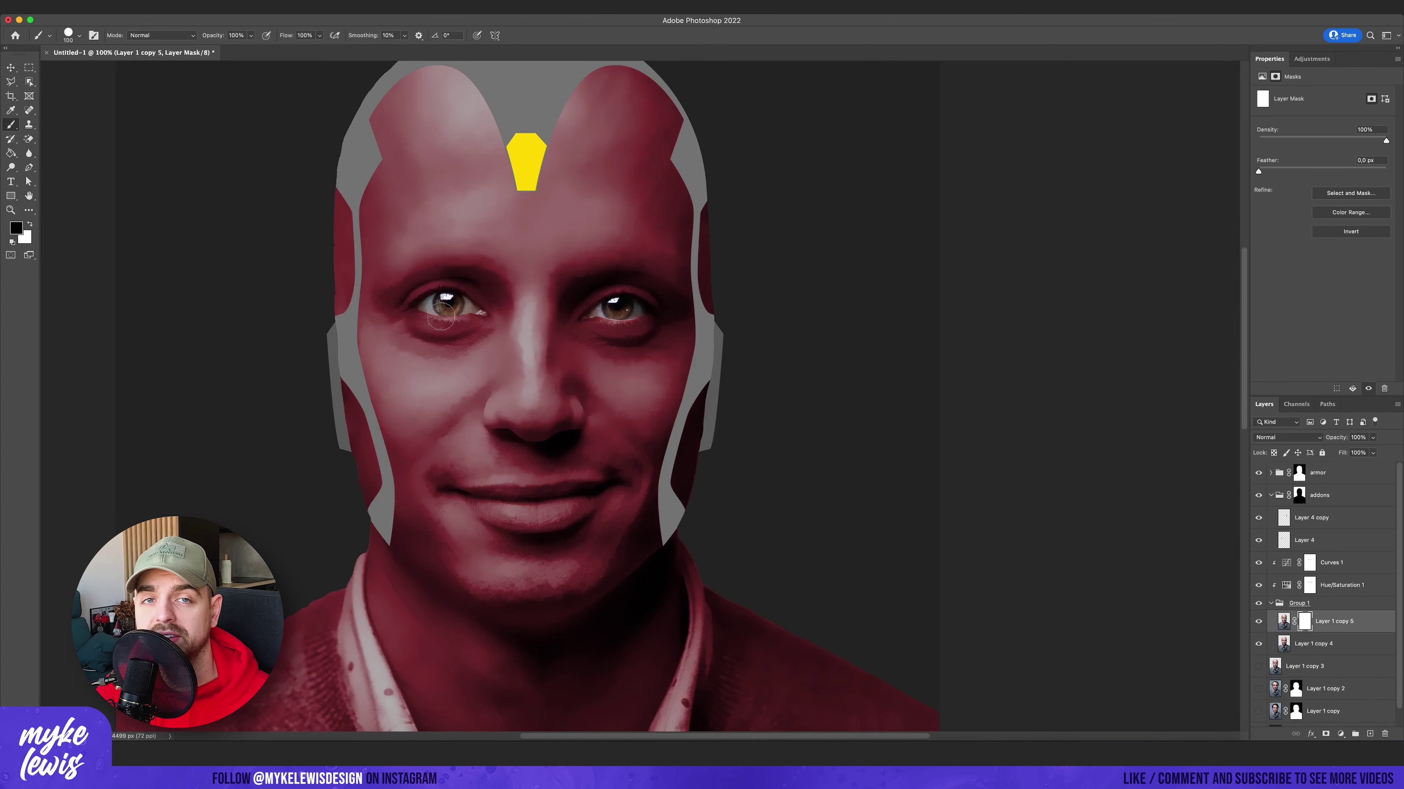
{"action": "right_click", "coordinate": [530, 315]}
{"action": "left_click", "coordinate": [320, 35]}
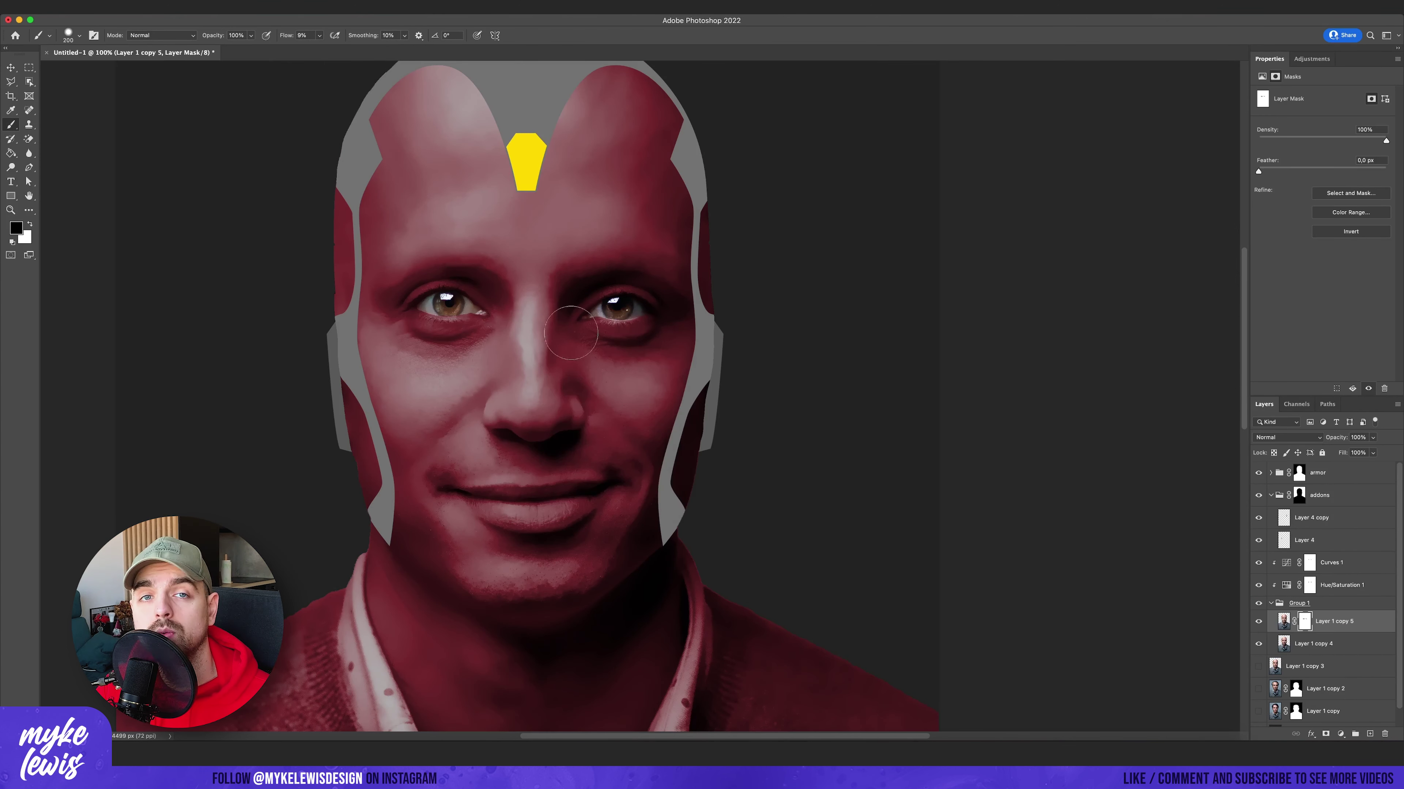
{"action": "scroll", "coordinate": [487, 539], "scroll_direction": "up", "scroll_amount": 3}
{"action": "scroll", "coordinate": [487, 539], "scroll_direction": "left", "scroll_amount": 3}
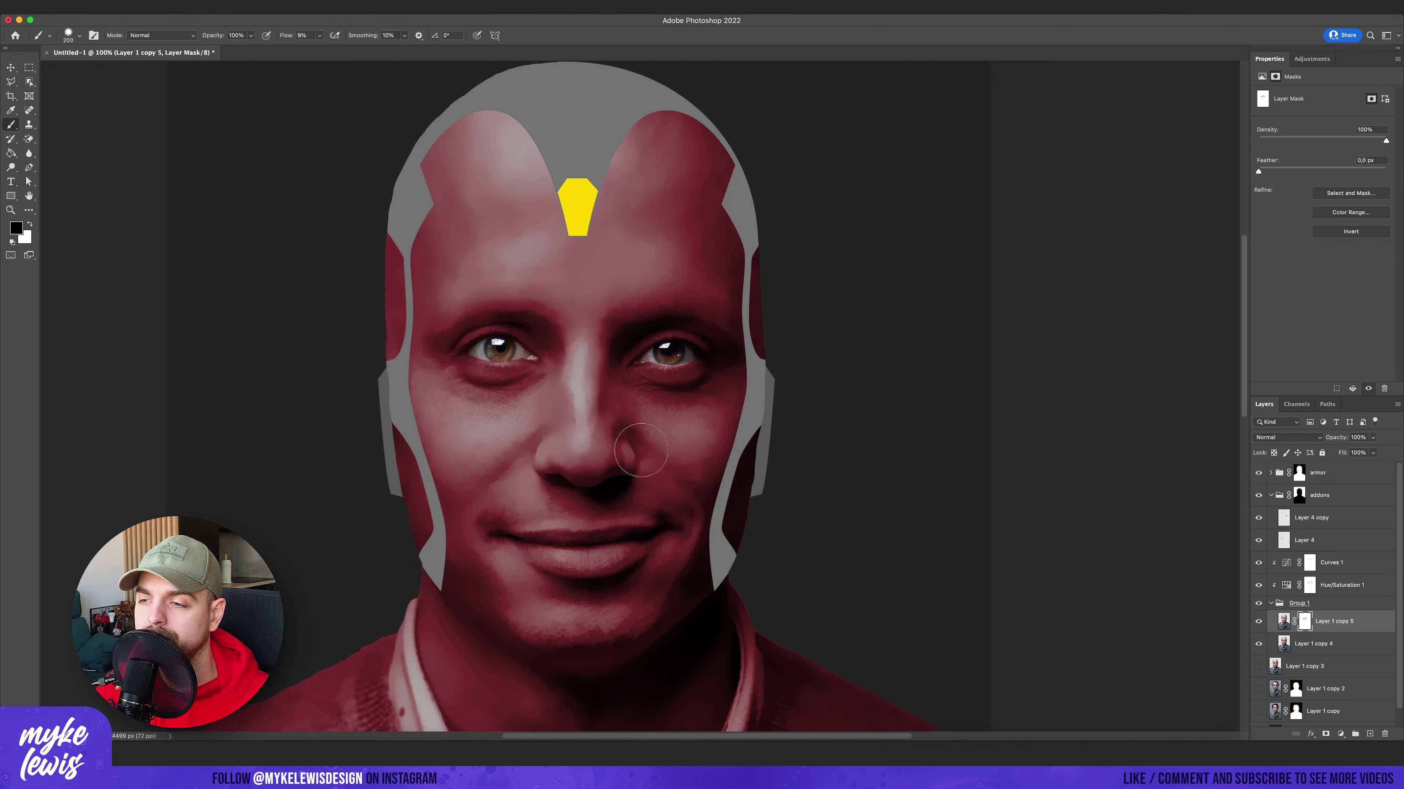
{"action": "scroll", "coordinate": [617, 480], "scroll_direction": "down", "scroll_amount": 10}
{"action": "scroll", "coordinate": [683, 477], "scroll_direction": "up", "scroll_amount": 10}
Create a new group named 'elements' with an empty layer inside it.
{"action": "left_click", "coordinate": [1270, 495]}
{"action": "left_click", "coordinate": [1299, 473]}
{"action": "left_click", "coordinate": [1355, 733]}
{"action": "double_click", "coordinate": [1296, 490]}
{"action": "type", "text": "elements"}
{"action": "left_click", "coordinate": [1369, 734]}
Trace a forehead band with the Pen, fill it dark grey, and mirror its left half.
{"action": "key", "text": "p"}
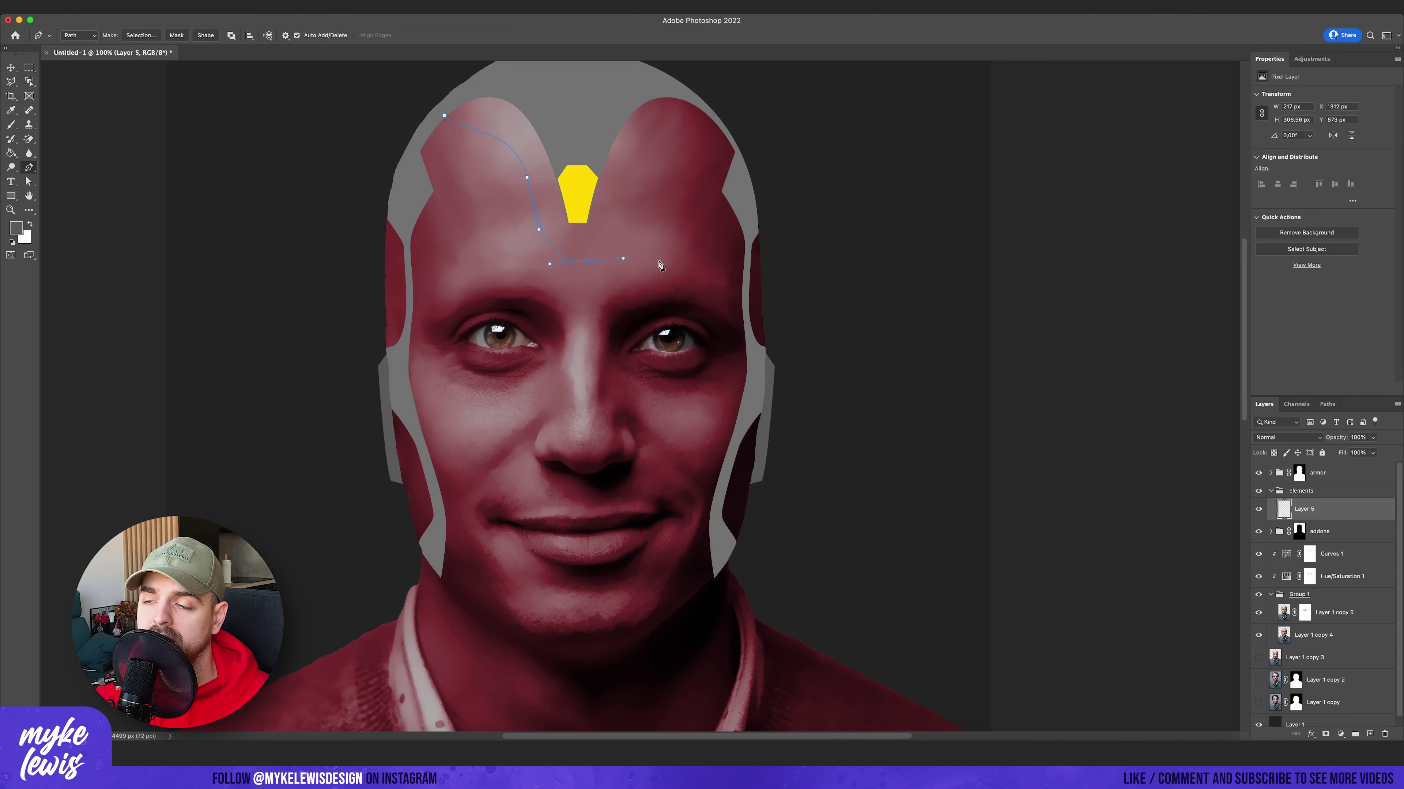
{"action": "key", "text": "ctrl+Return"}
{"action": "scroll", "coordinate": [723, 97], "scroll_direction": "up", "scroll_amount": 1}
{"action": "key", "text": "alt+BackSpace"}
{"action": "key", "text": "ctrl+d"}
{"action": "key", "text": "m"}
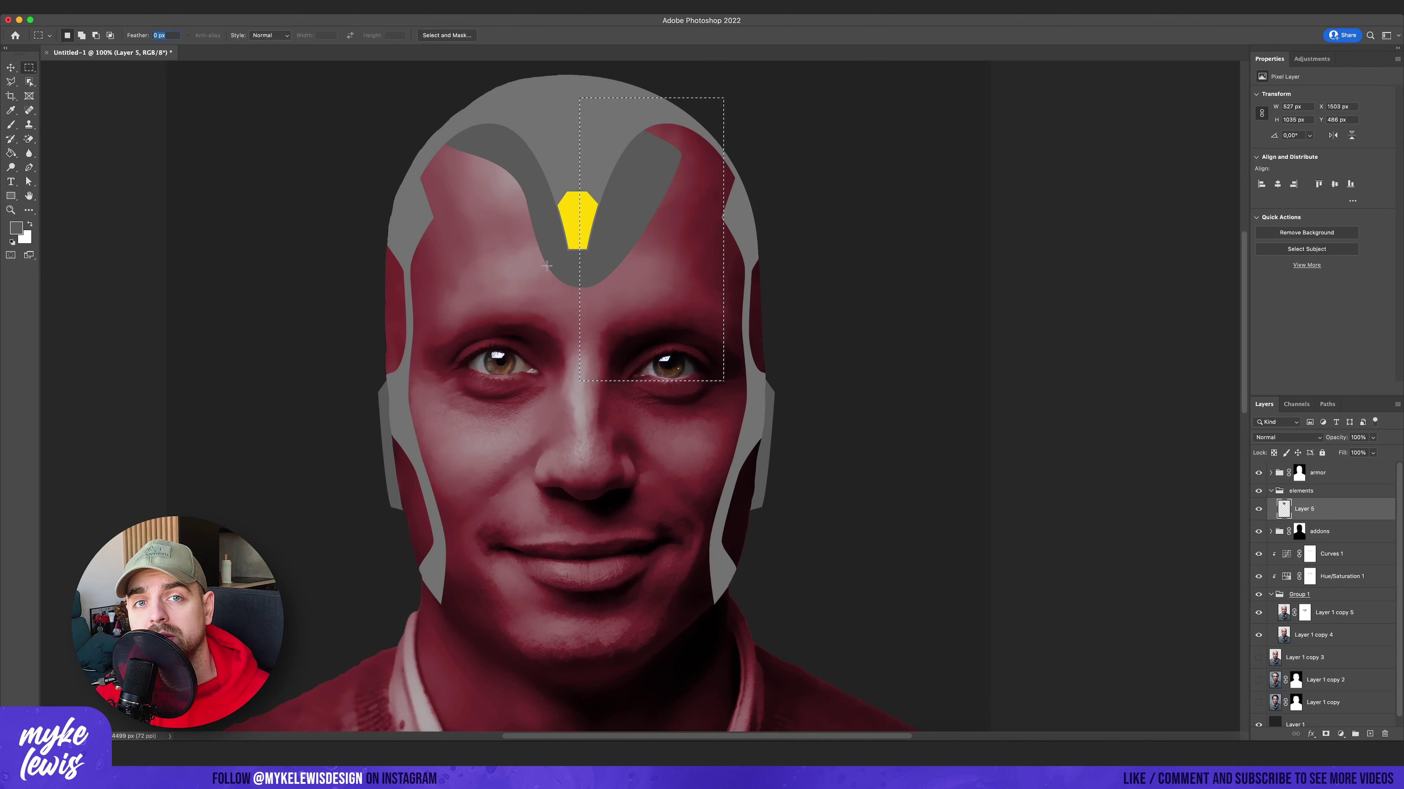
{"action": "key", "text": "Delete"}
{"action": "key", "text": "ctrl+d"}
{"action": "key", "text": "ctrl+j"}
{"action": "left_click", "coordinate": [369, 411]}
Set the band's fill to 0% and give it an Overlay inner shadow.
{"action": "key", "text": "v"}
{"action": "left_click", "coordinate": [1372, 453]}
{"action": "left_click_drag", "start_coordinate": [1366, 467], "coordinate": [1322, 467]}
{"action": "double_click", "coordinate": [1359, 509]}
{"action": "left_click", "coordinate": [918, 507]}
{"action": "left_click", "coordinate": [1097, 442]}
{"action": "left_click", "coordinate": [1085, 575]}
Add a white Normal drop shadow of size 21 and a bevel at -107° light angle.
{"action": "left_click", "coordinate": [918, 621]}
{"action": "left_click", "coordinate": [1143, 441]}
{"action": "key", "text": "Return"}
{"action": "left_click", "coordinate": [1099, 441]}
{"action": "left_click", "coordinate": [1083, 409]}
{"action": "mouse_move", "coordinate": [1085, 512]}
{"action": "left_mouse_down"}
{"action": "mouse_move", "coordinate": [1083, 549]}
{"action": "mouse_move", "coordinate": [1097, 500]}
{"action": "left_mouse_up"}
{"action": "left_click", "coordinate": [922, 450]}
{"action": "left_click_drag", "start_coordinate": [1080, 488], "coordinate": [1084, 489]}
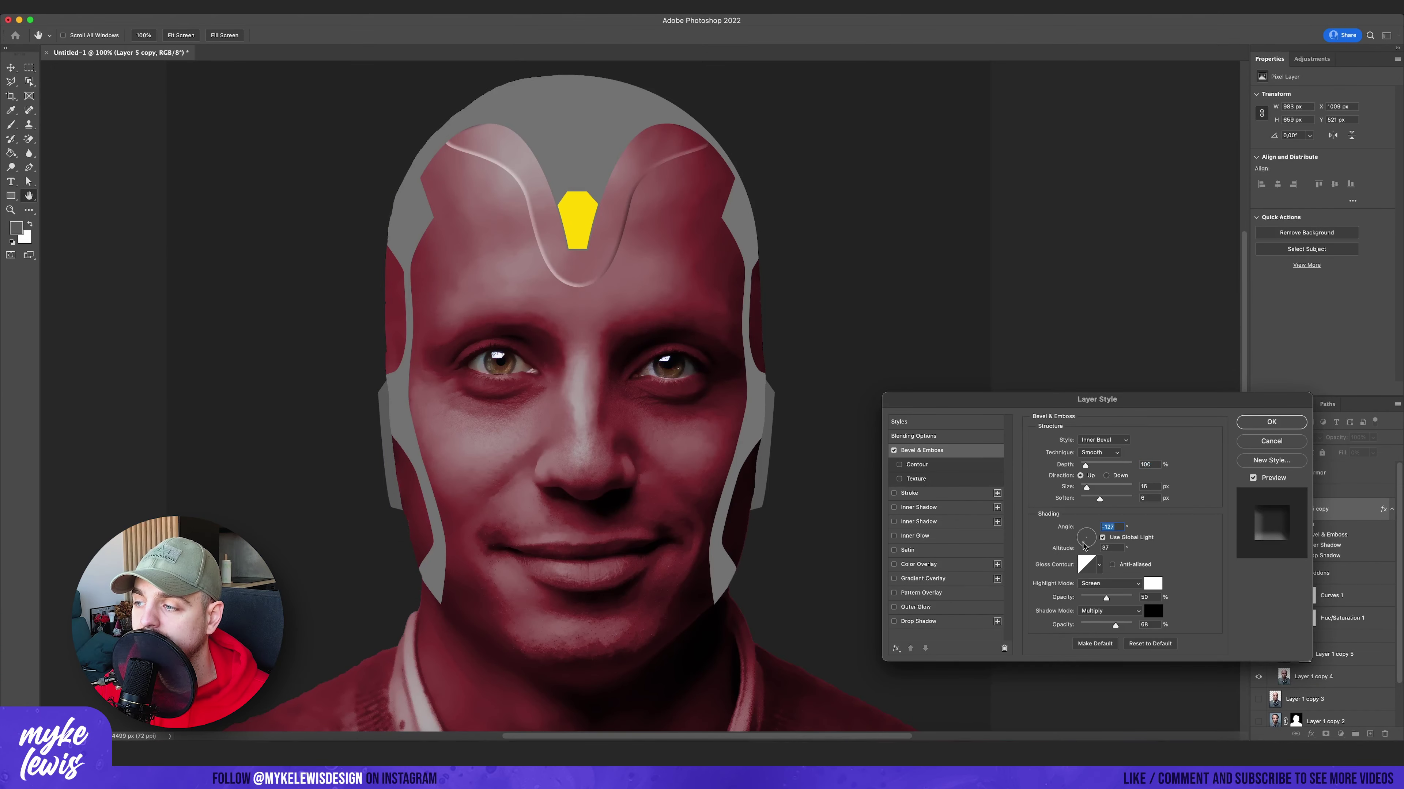
{"action": "left_click", "coordinate": [919, 623]}
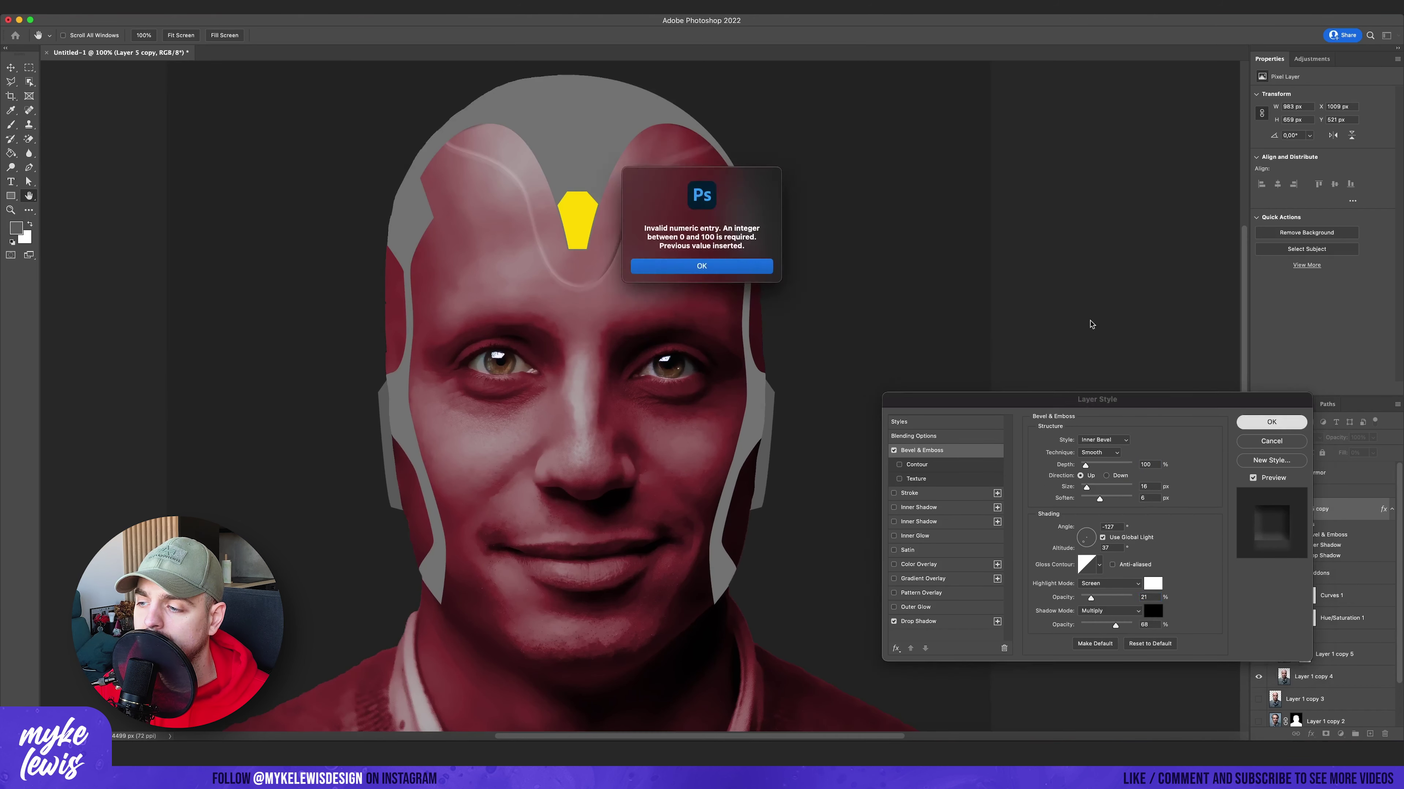
{"action": "left_click", "coordinate": [1271, 422]}
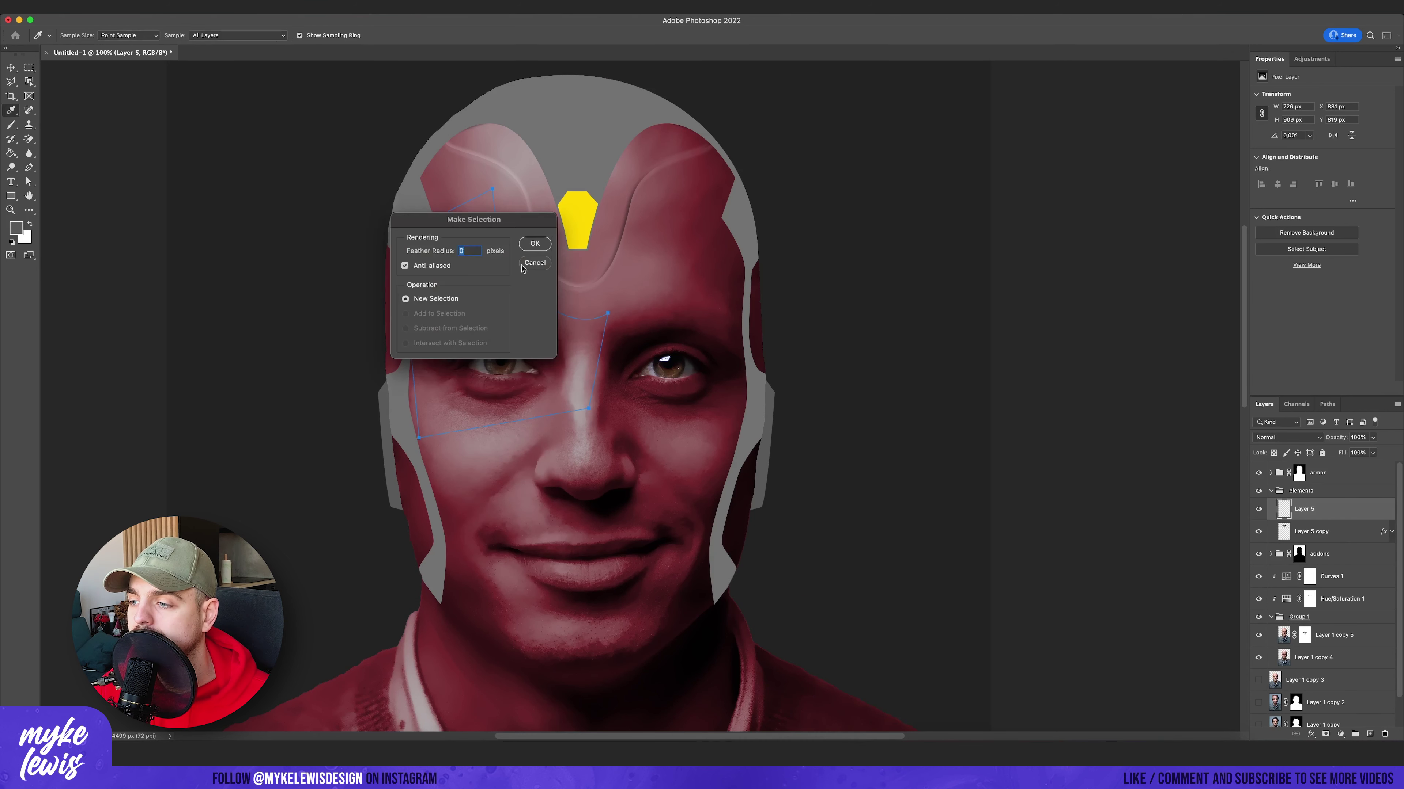
Fill the drawn panel path with grey and trim excess areas with polygonal lasso deletes.
{"action": "key", "text": "Return"}
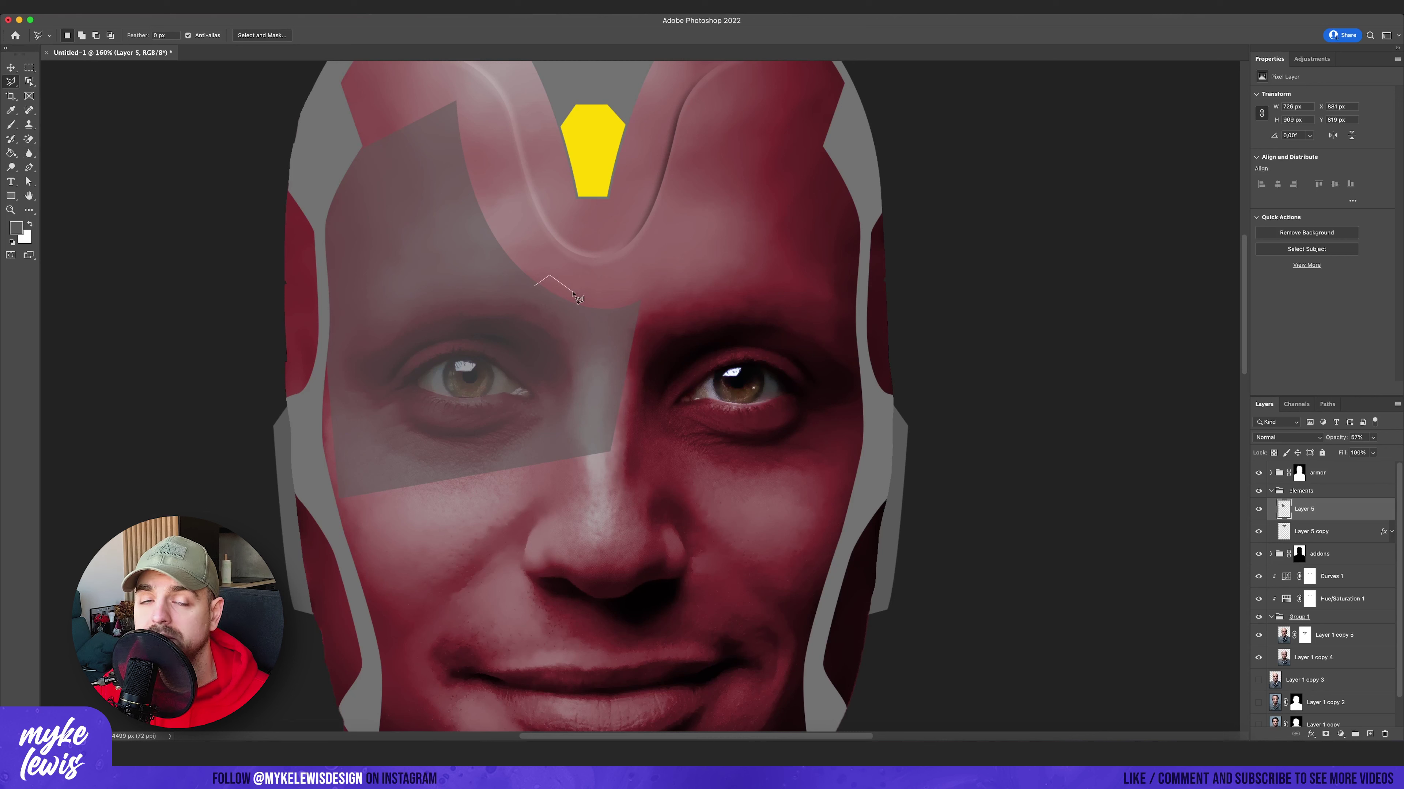
{"action": "left_click", "coordinate": [517, 426]}
{"action": "double_click", "coordinate": [476, 360]}
{"action": "key", "text": "b"}
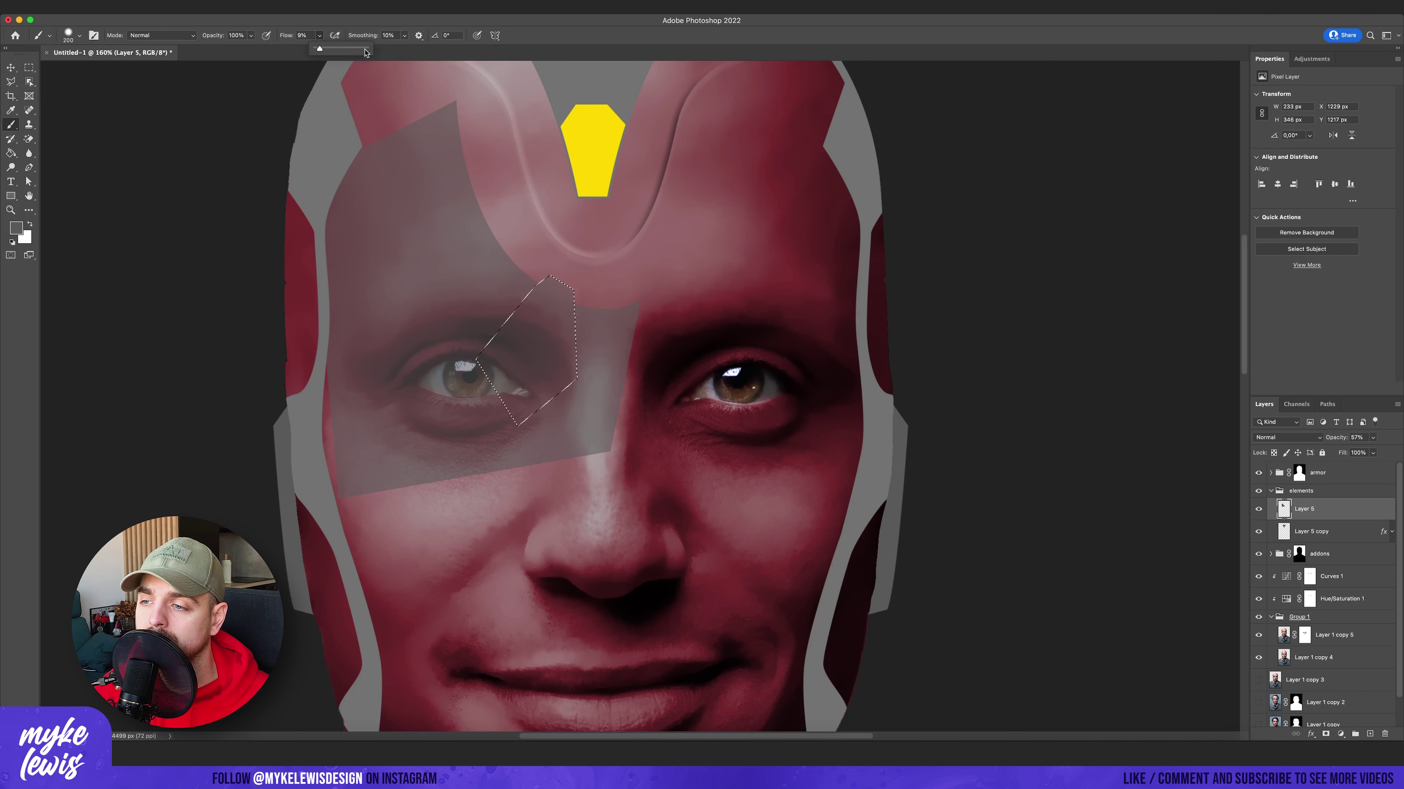
{"action": "key", "text": "Delete"}
{"action": "key", "text": "ctrl+d"}
{"action": "key", "text": "l"}
{"action": "double_click", "coordinate": [729, 328]}
{"action": "key", "text": "Delete"}
{"action": "key", "text": "ctrl+d"}
{"action": "key", "text": "m"}
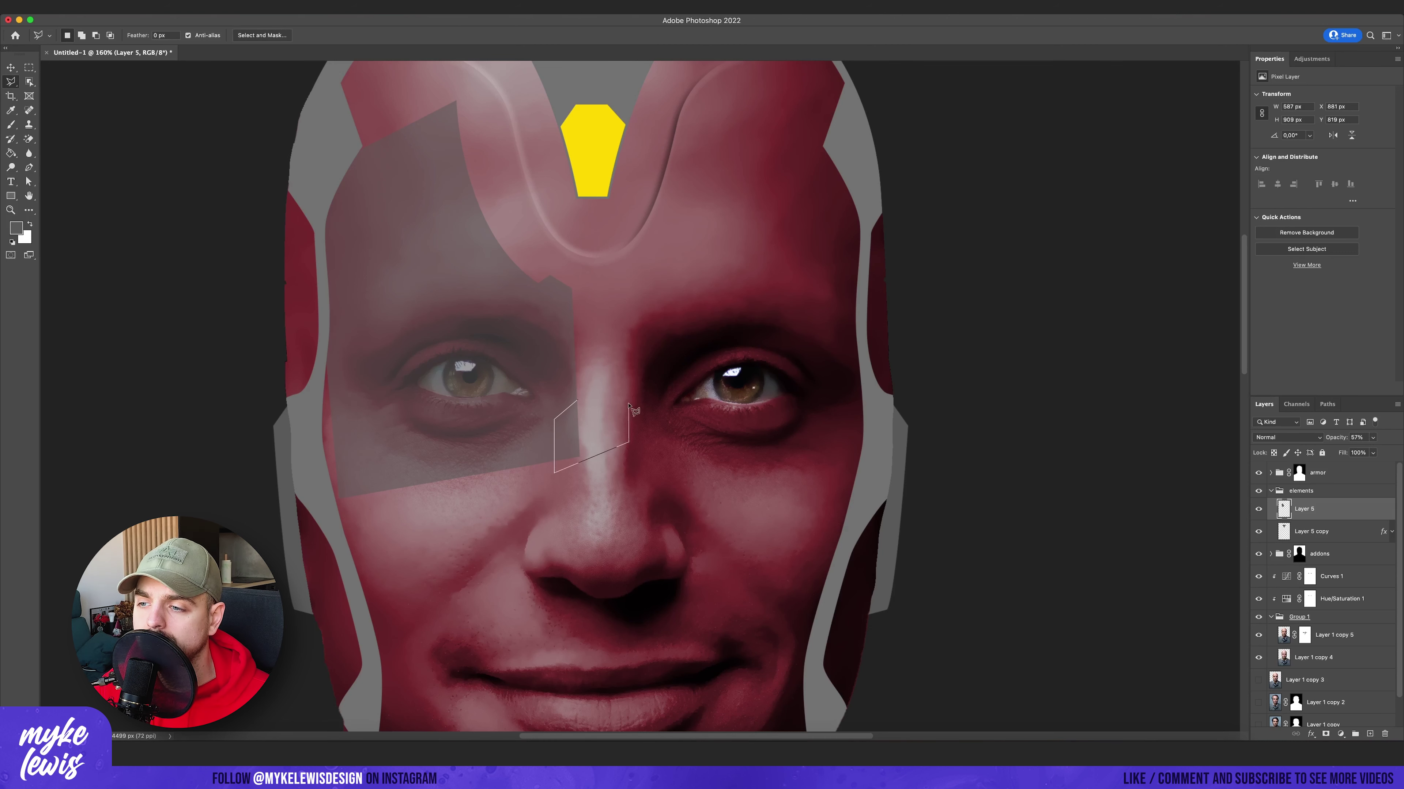
Fill an extra polygonal lasso area of the panel with grey.
{"action": "key", "text": "l"}
{"action": "scroll", "coordinate": [554, 448], "scroll_direction": "down", "scroll_amount": 1}
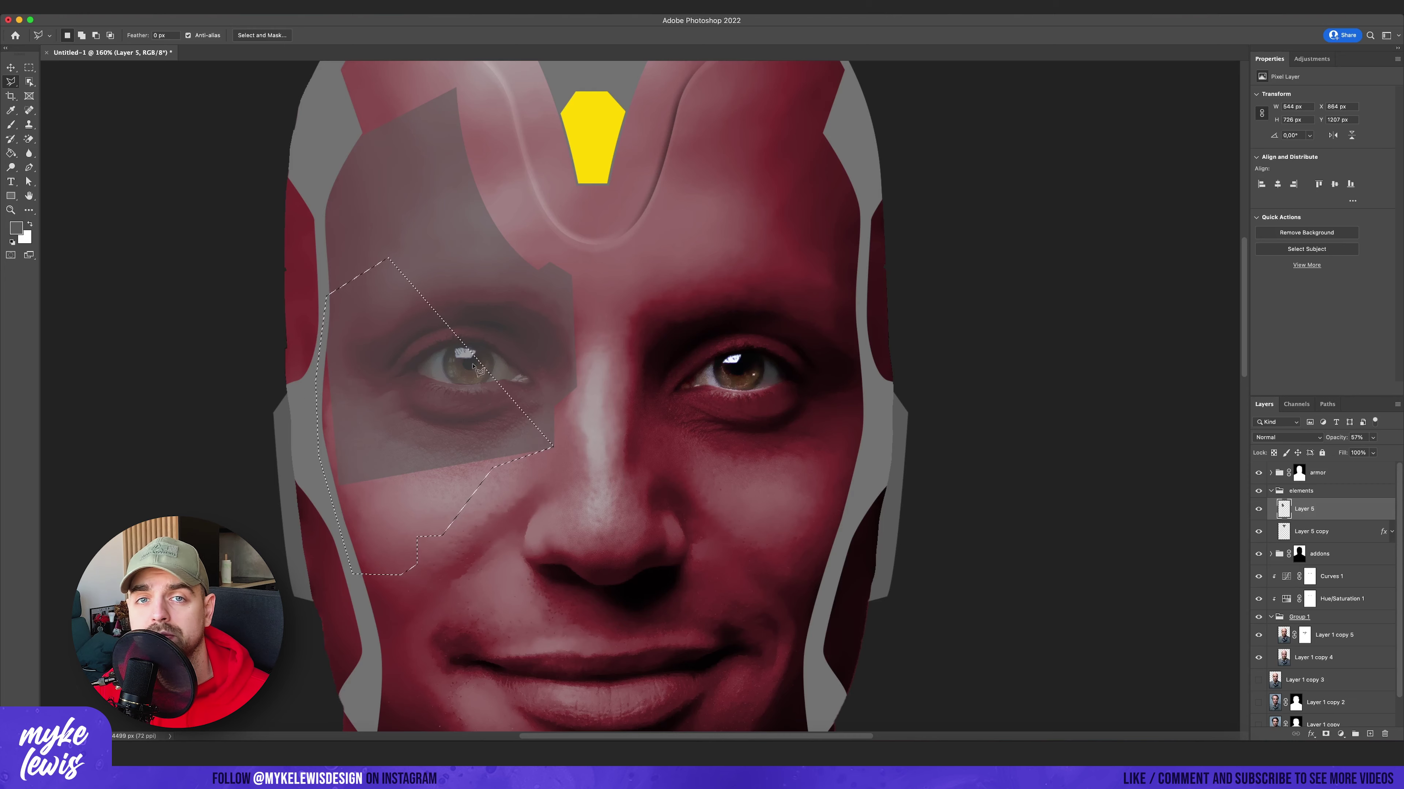
{"action": "key", "text": "alt+BackSpace"}
{"action": "key", "text": "ctrl+d"}
{"action": "scroll", "coordinate": [474, 369], "scroll_direction": "down", "scroll_amount": 10}
{"action": "key", "text": "m"}
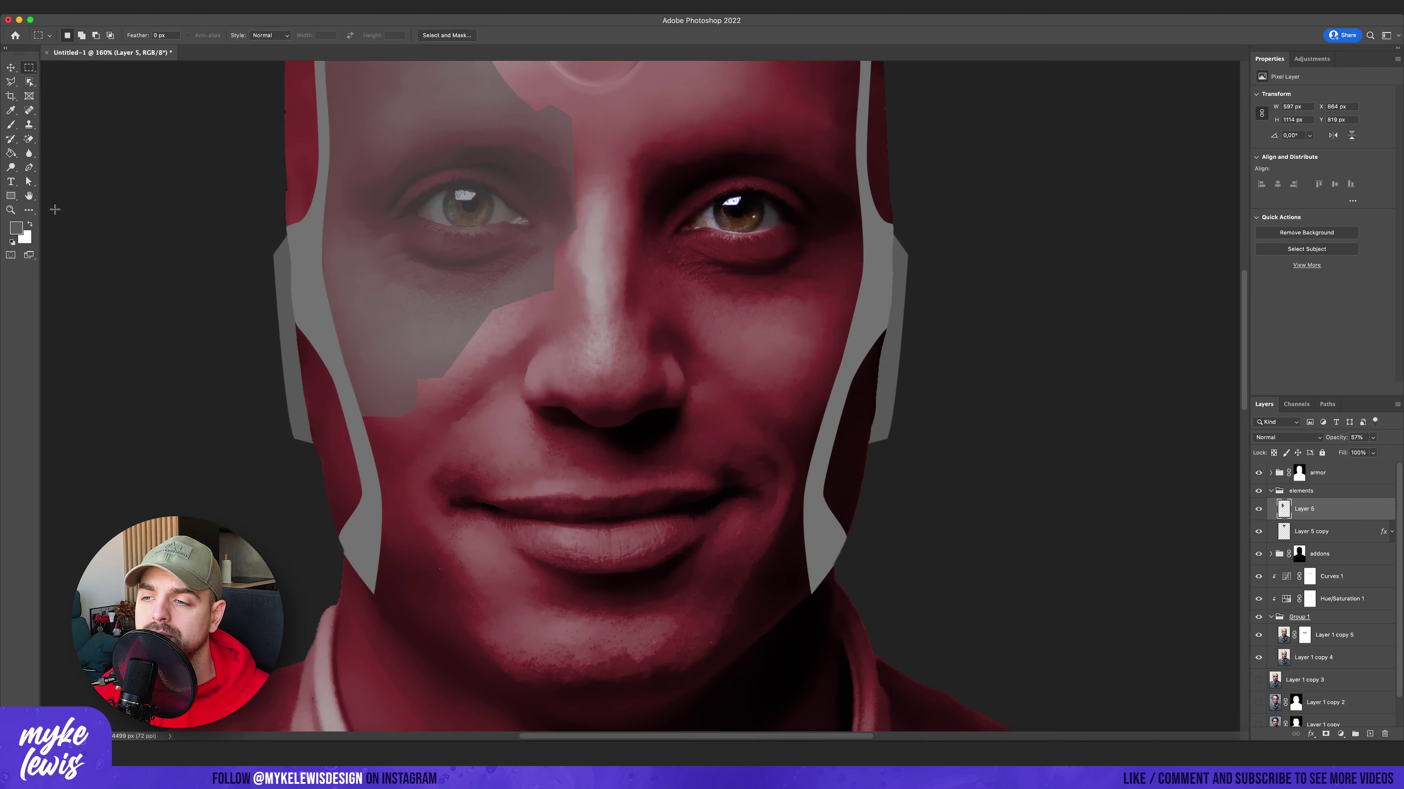
Convert the jaw path into a selection.
{"action": "left_click", "coordinate": [29, 167]}
{"action": "scroll", "coordinate": [402, 376], "scroll_direction": "down", "scroll_amount": 5}
{"action": "left_click", "coordinate": [141, 35]}
{"action": "key", "text": "Return"}
{"action": "key", "text": "m"}
{"action": "right_click", "coordinate": [387, 497]}
{"action": "left_click", "coordinate": [437, 561]}
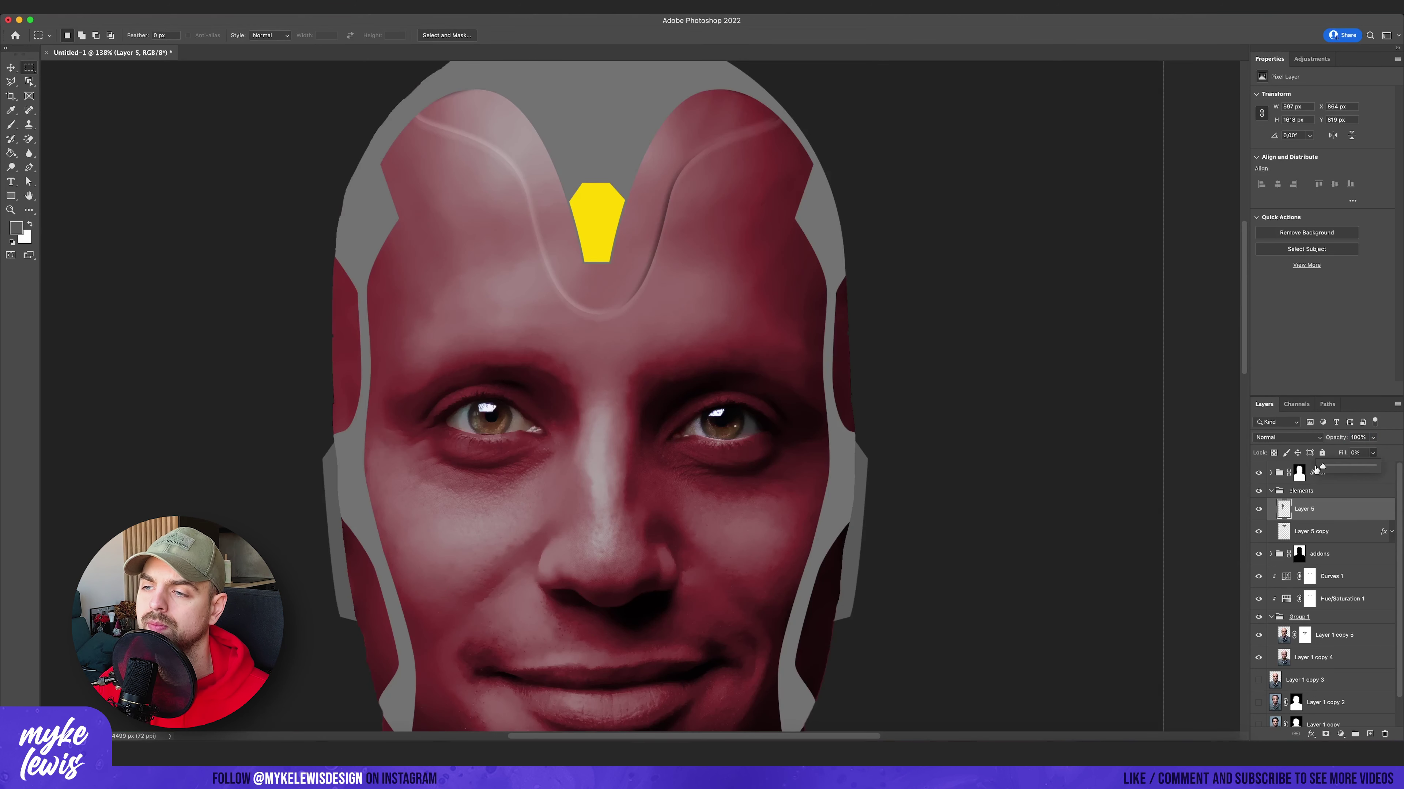
Add a black drop shadow to the face panel layer.
{"action": "left_click", "coordinate": [1310, 734]}
{"action": "left_click", "coordinate": [1337, 729]}
{"action": "left_click", "coordinate": [1144, 442]}
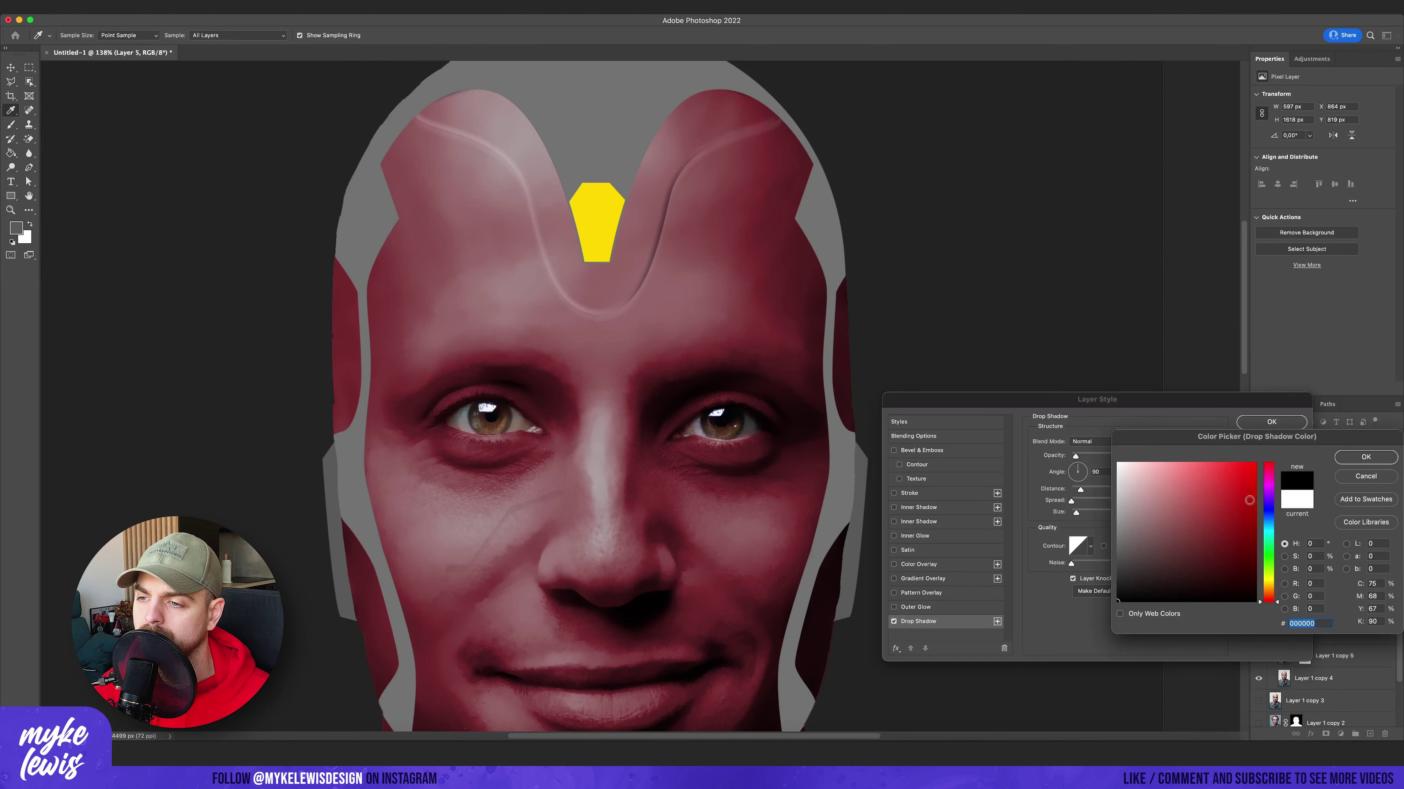
{"action": "key", "text": "Return"}
{"action": "left_click_drag", "start_coordinate": [1107, 459], "coordinate": [1105, 459]}
{"action": "scroll", "coordinate": [571, 469], "scroll_direction": "down", "scroll_amount": 3}
{"action": "scroll", "coordinate": [571, 469], "scroll_direction": "up", "scroll_amount": 3}
Add an inner shadow with distance 5 in Screen blend mode.
{"action": "left_click", "coordinate": [918, 522]}
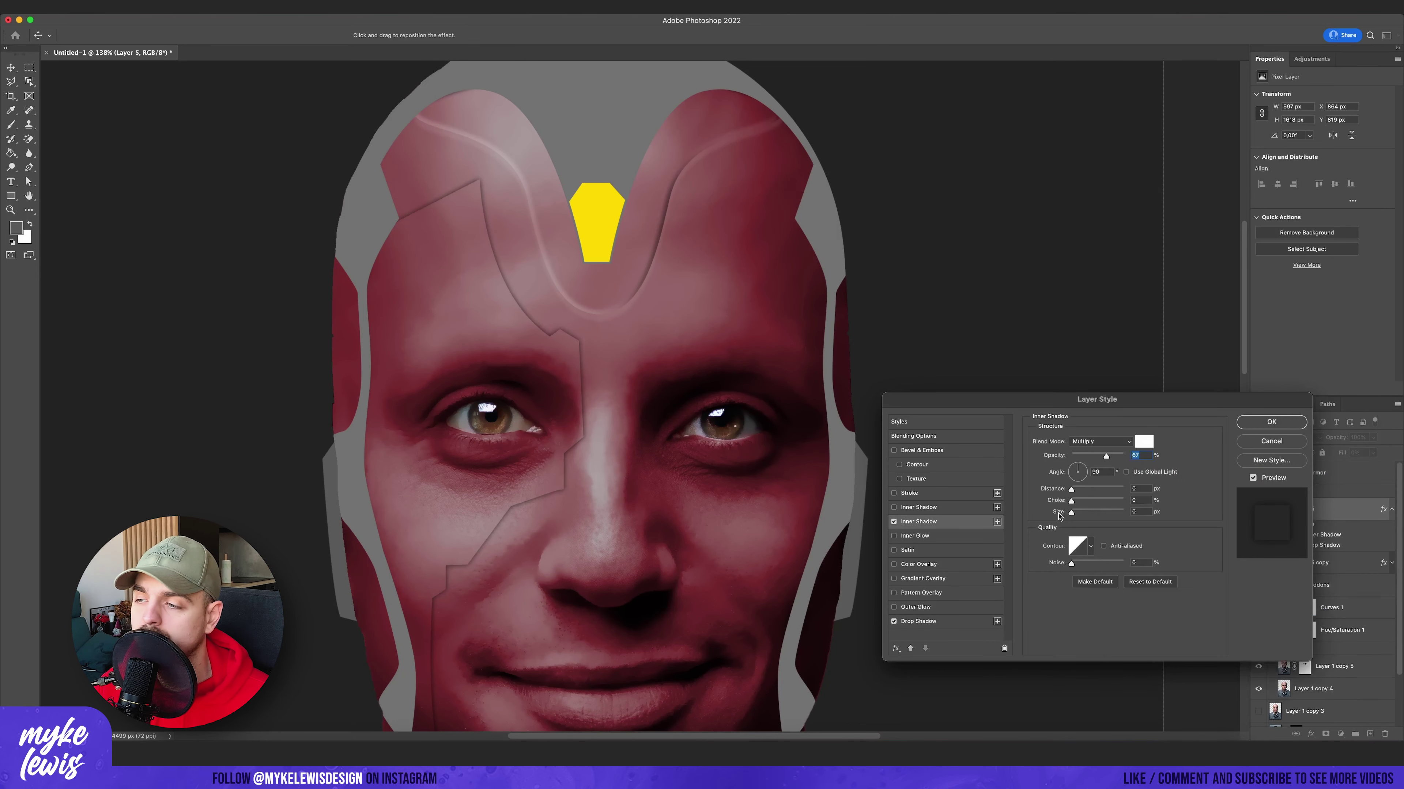
{"action": "left_click", "coordinate": [1101, 441]}
{"action": "left_click_drag", "start_coordinate": [1097, 489], "coordinate": [1074, 490]}
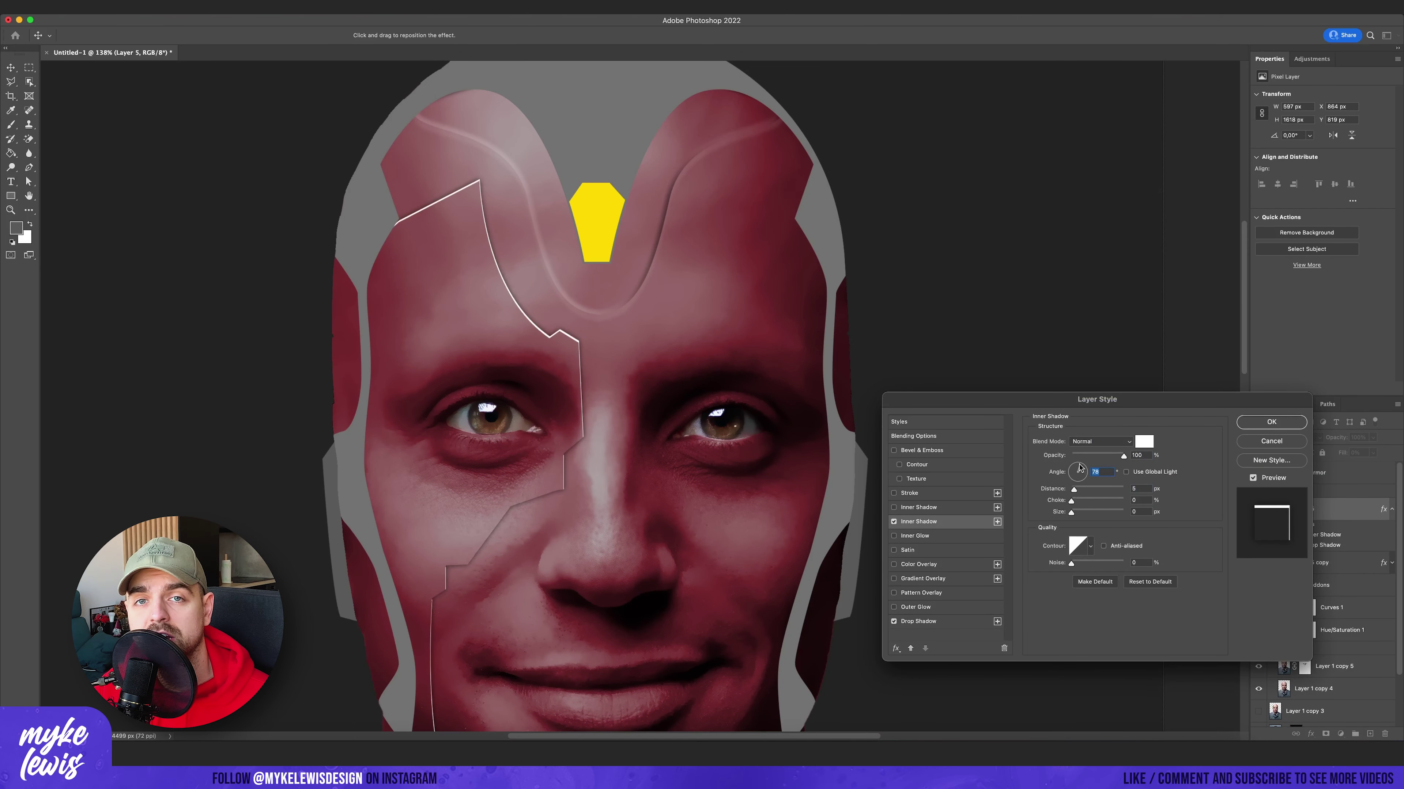
{"action": "left_click", "coordinate": [1099, 442]}
{"action": "left_click", "coordinate": [1100, 540]}
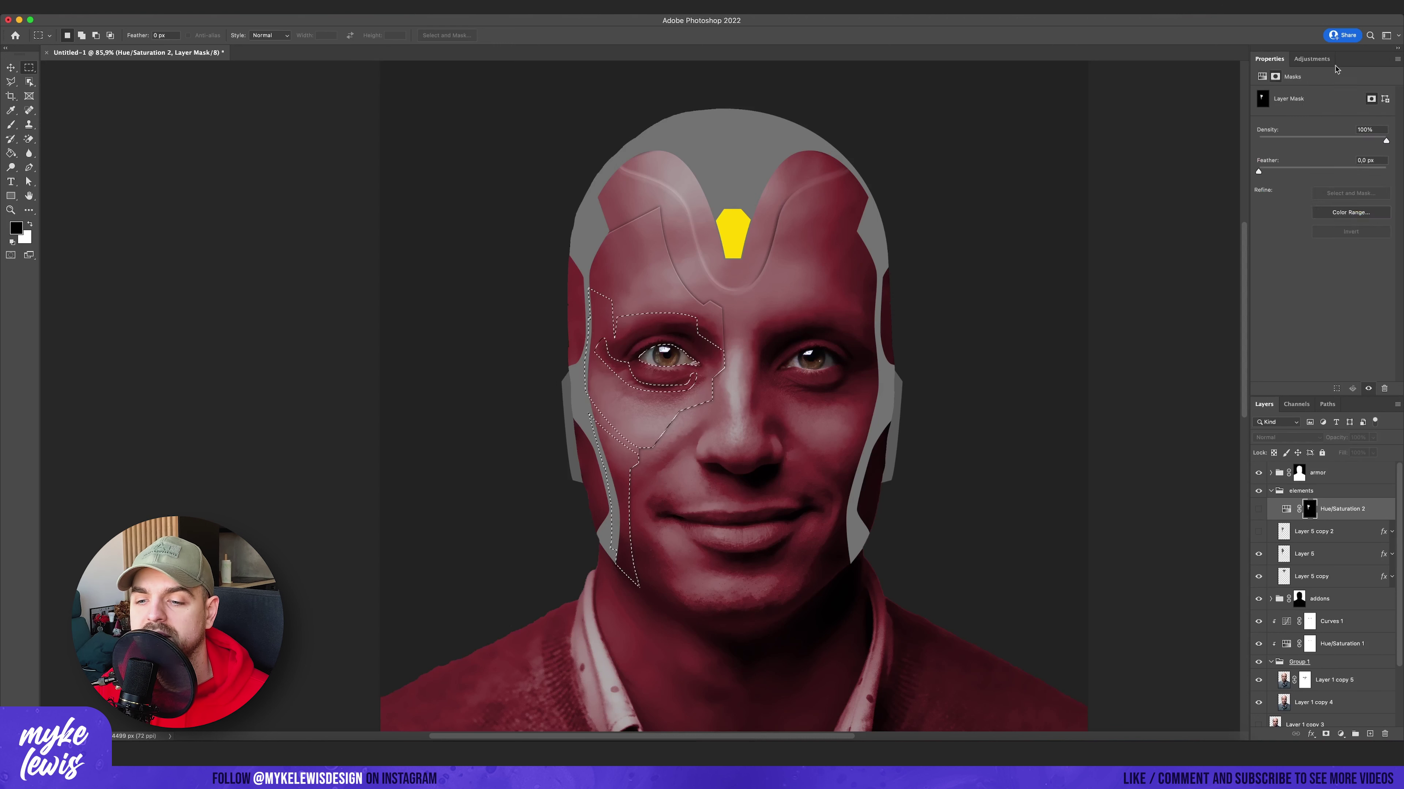
Lower the panel's opacity, change the drop shadow blend mode, and apply the styles.
{"action": "left_click_drag", "start_coordinate": [1340, 452], "coordinate": [1331, 453]}
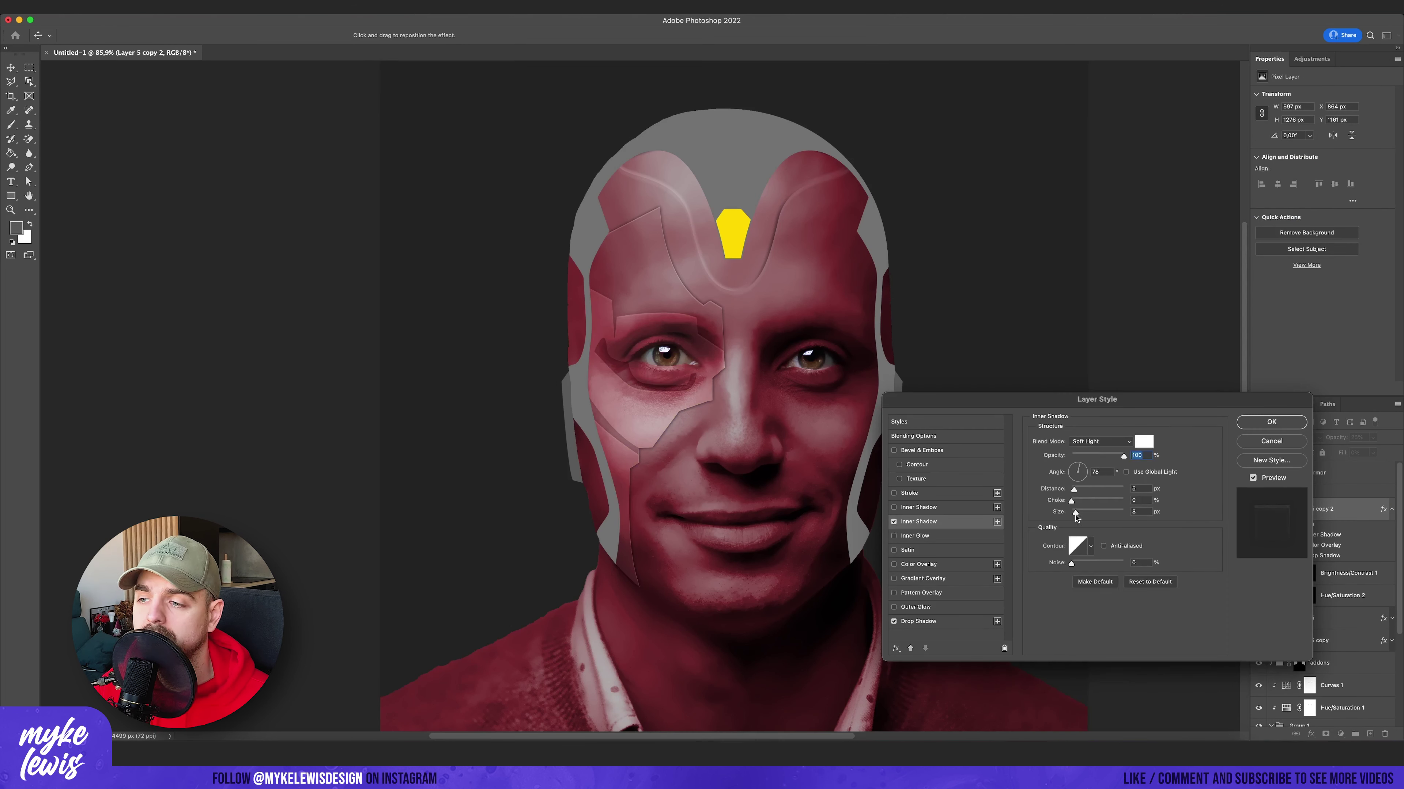
{"action": "left_click", "coordinate": [918, 621]}
{"action": "left_click", "coordinate": [1100, 442]}
{"action": "left_click", "coordinate": [1100, 540]}
{"action": "left_click", "coordinate": [1271, 422]}
Set Layer 5's drop shadow to Overlay at 67% opacity.
{"action": "double_click", "coordinate": [1348, 618]}
{"action": "left_click", "coordinate": [1100, 442]}
{"action": "left_click", "coordinate": [1100, 570]}
{"action": "left_click_drag", "start_coordinate": [1091, 455], "coordinate": [1106, 456]}
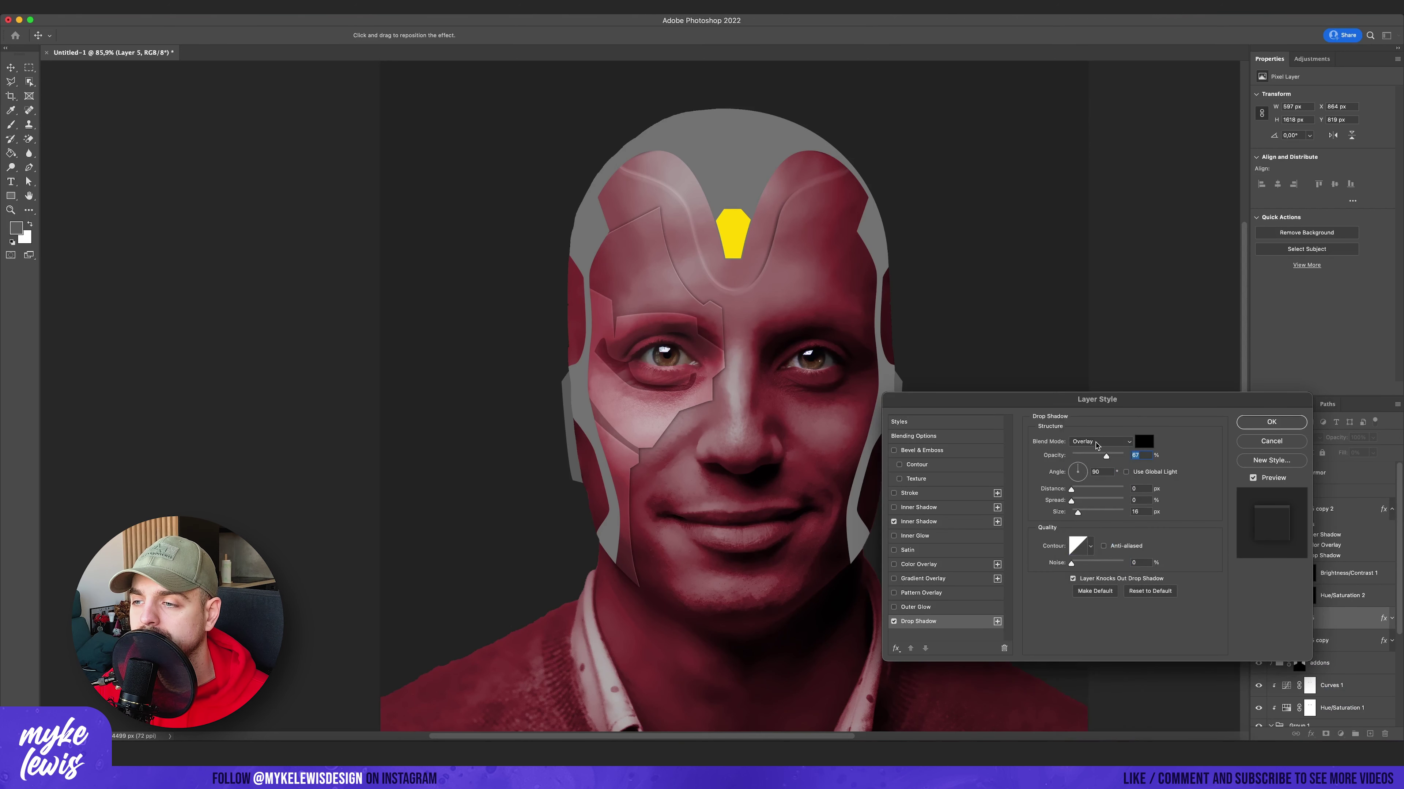
{"action": "key", "text": "Return"}
Adjust Layer 5's inner shadow colour, then confirm the Layer 5 copy 2 styles.
{"action": "left_click", "coordinate": [1339, 578]}
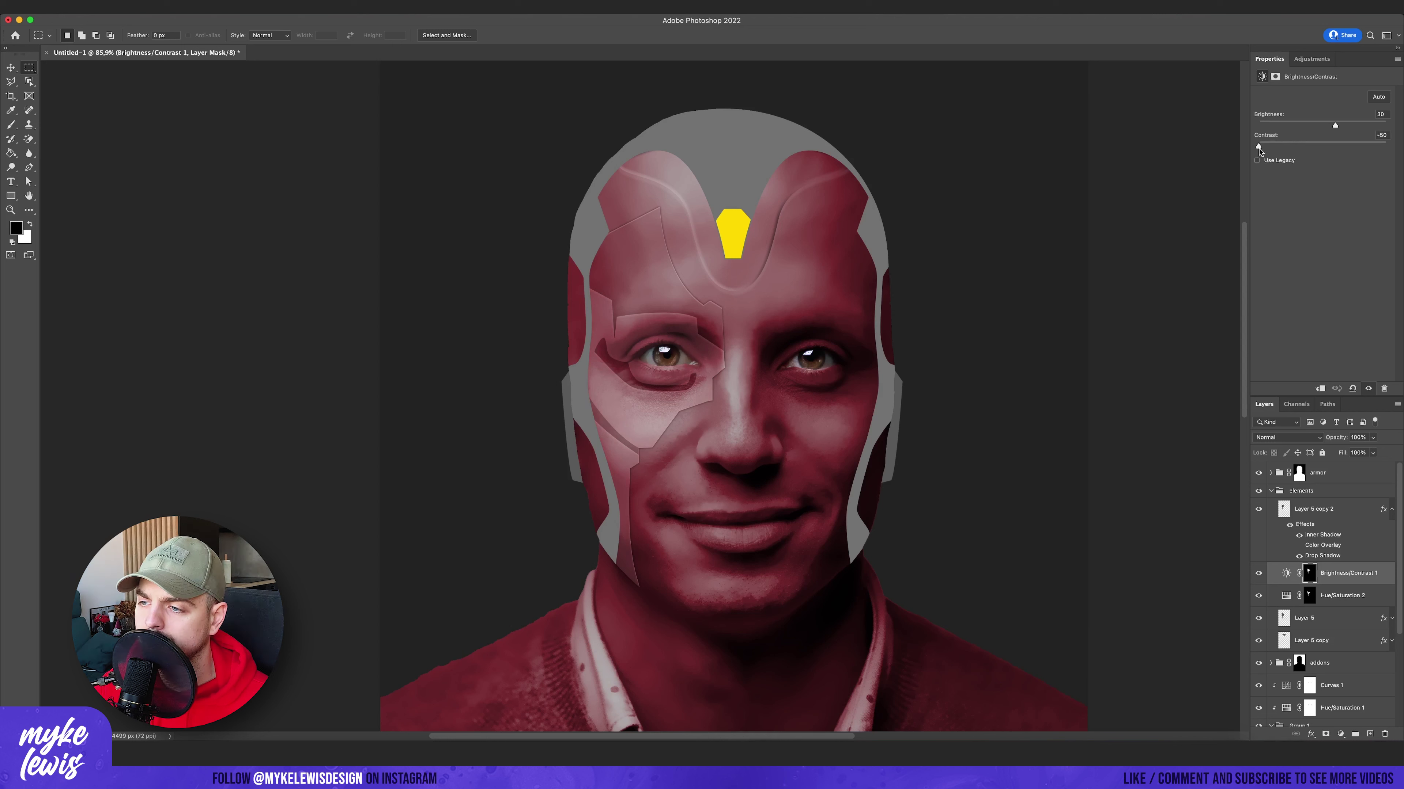
{"action": "double_click", "coordinate": [1268, 619]}
{"action": "left_click", "coordinate": [919, 507]}
{"action": "left_click", "coordinate": [1144, 441]}
{"action": "left_click", "coordinate": [1348, 462]}
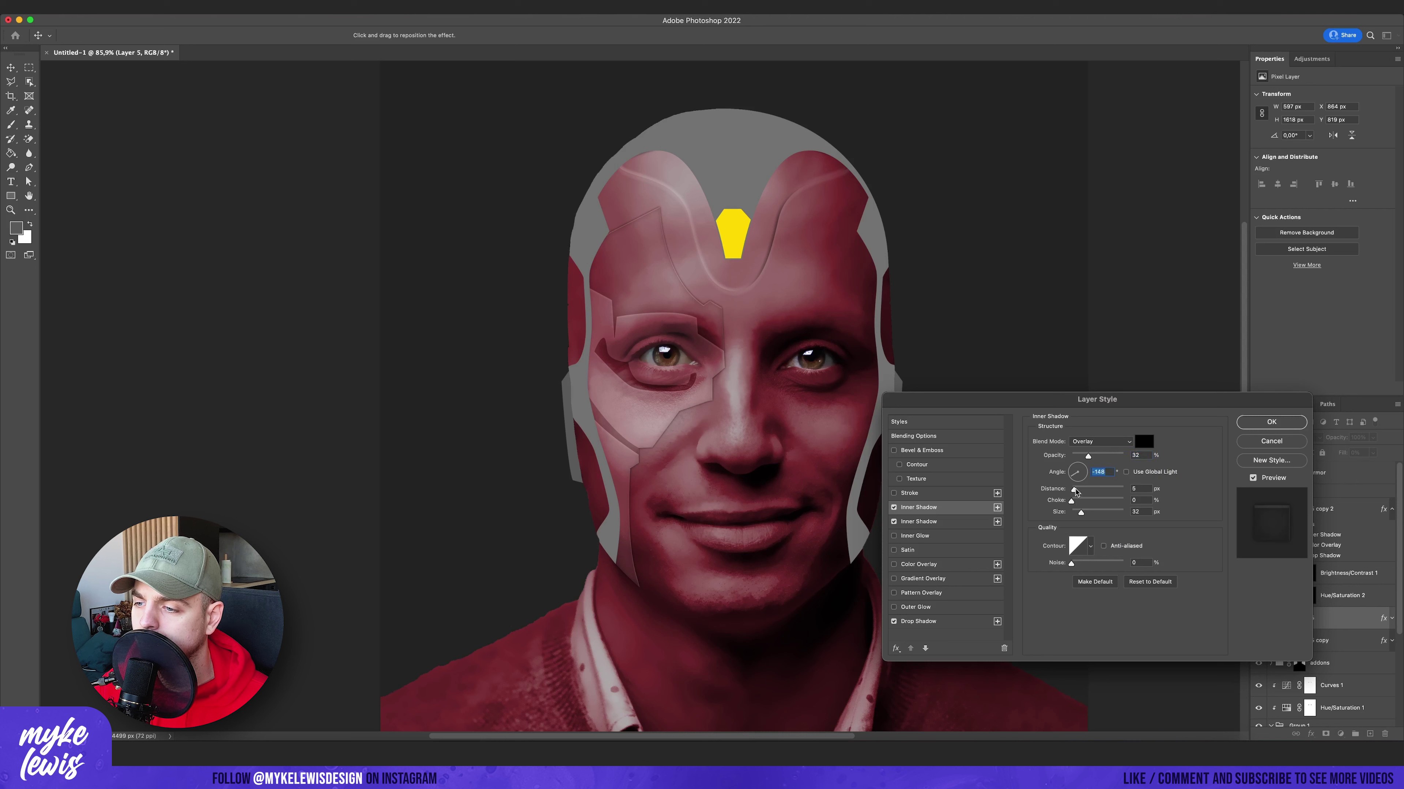
{"action": "left_click", "coordinate": [1271, 422]}
{"action": "double_click", "coordinate": [1326, 534]}
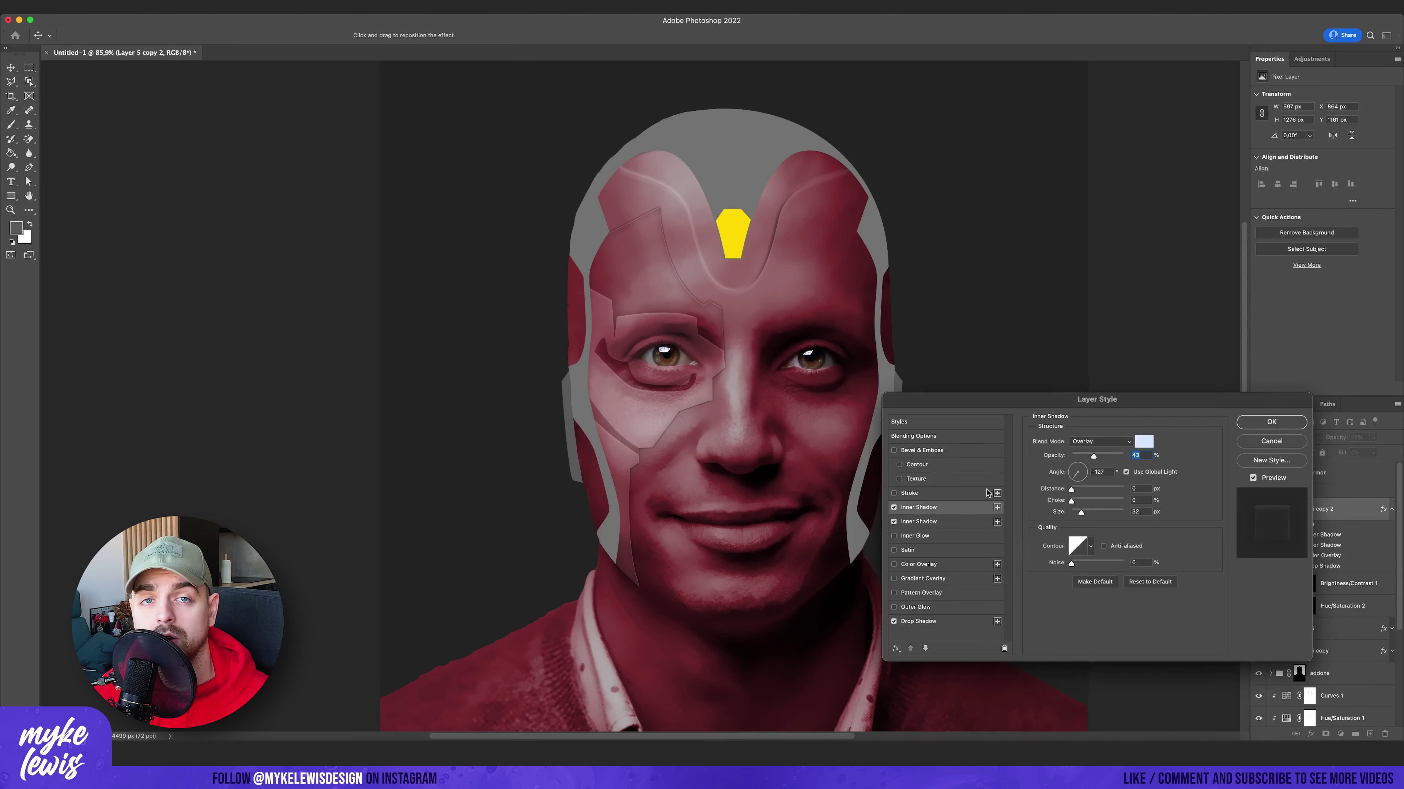
{"action": "left_click", "coordinate": [1271, 424]}
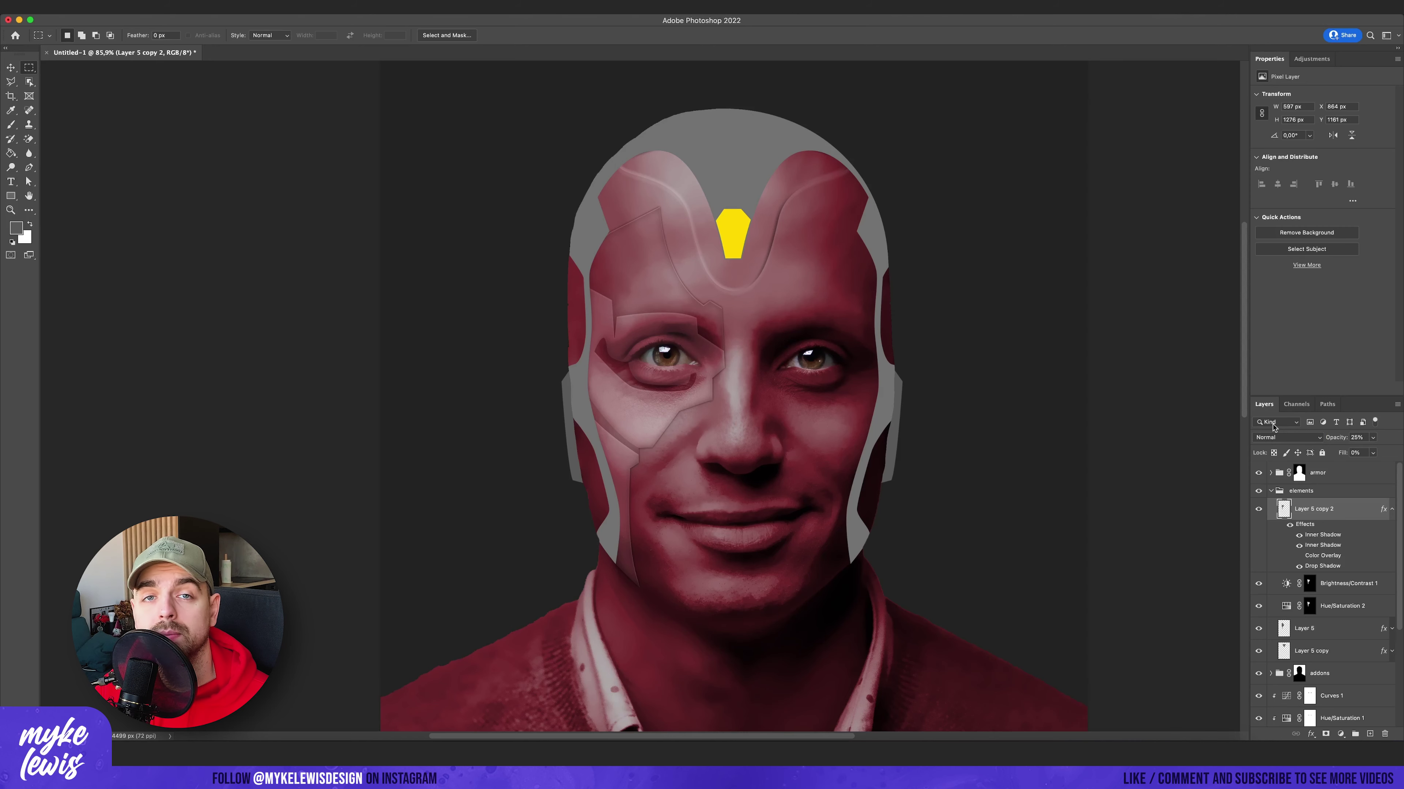
Fill a grey brow plate on a new layer and trim its excess with the Polygonal Lasso.
{"action": "scroll", "coordinate": [713, 271], "scroll_direction": "up", "scroll_amount": 5}
{"action": "key", "text": "super+alt+shift+n"}
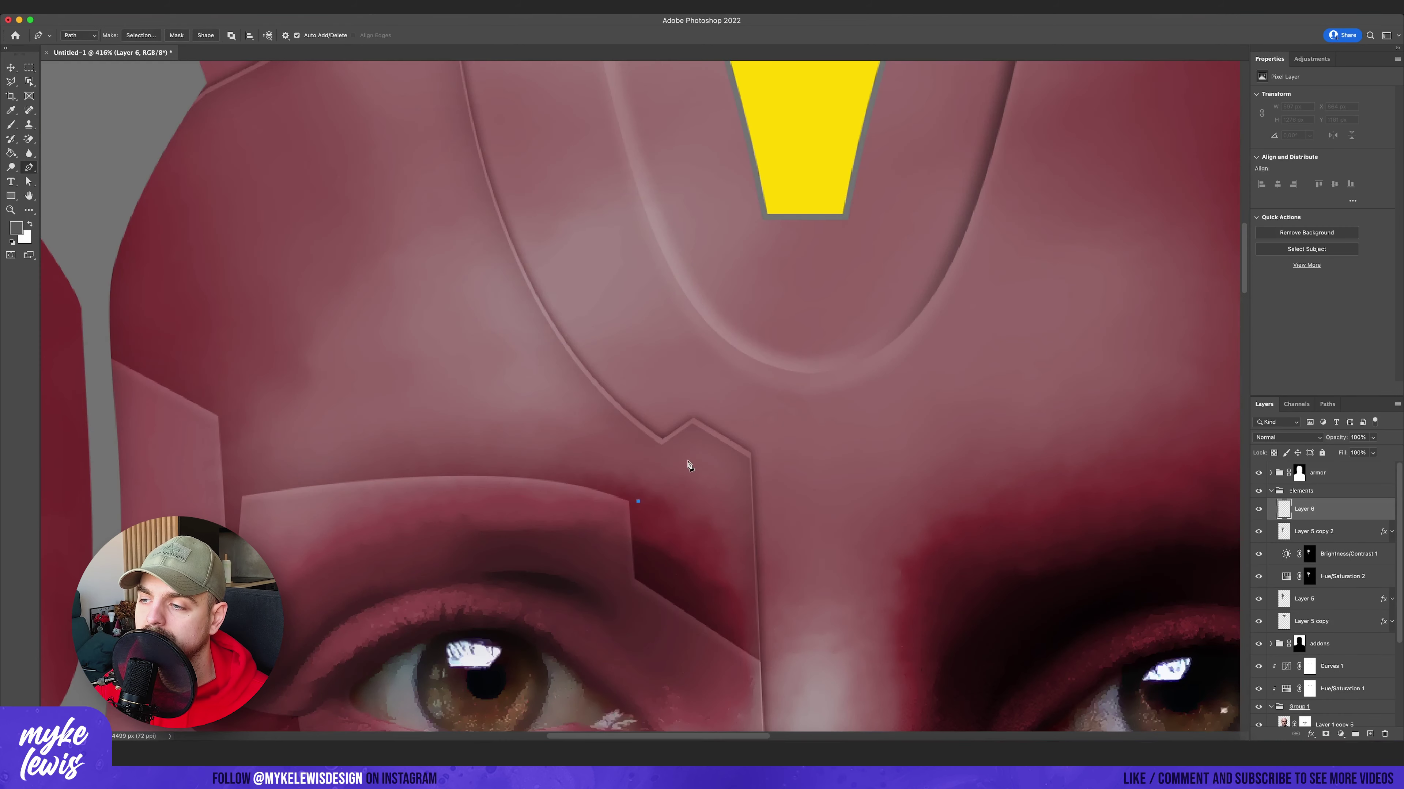
{"action": "right_click", "coordinate": [718, 564]}
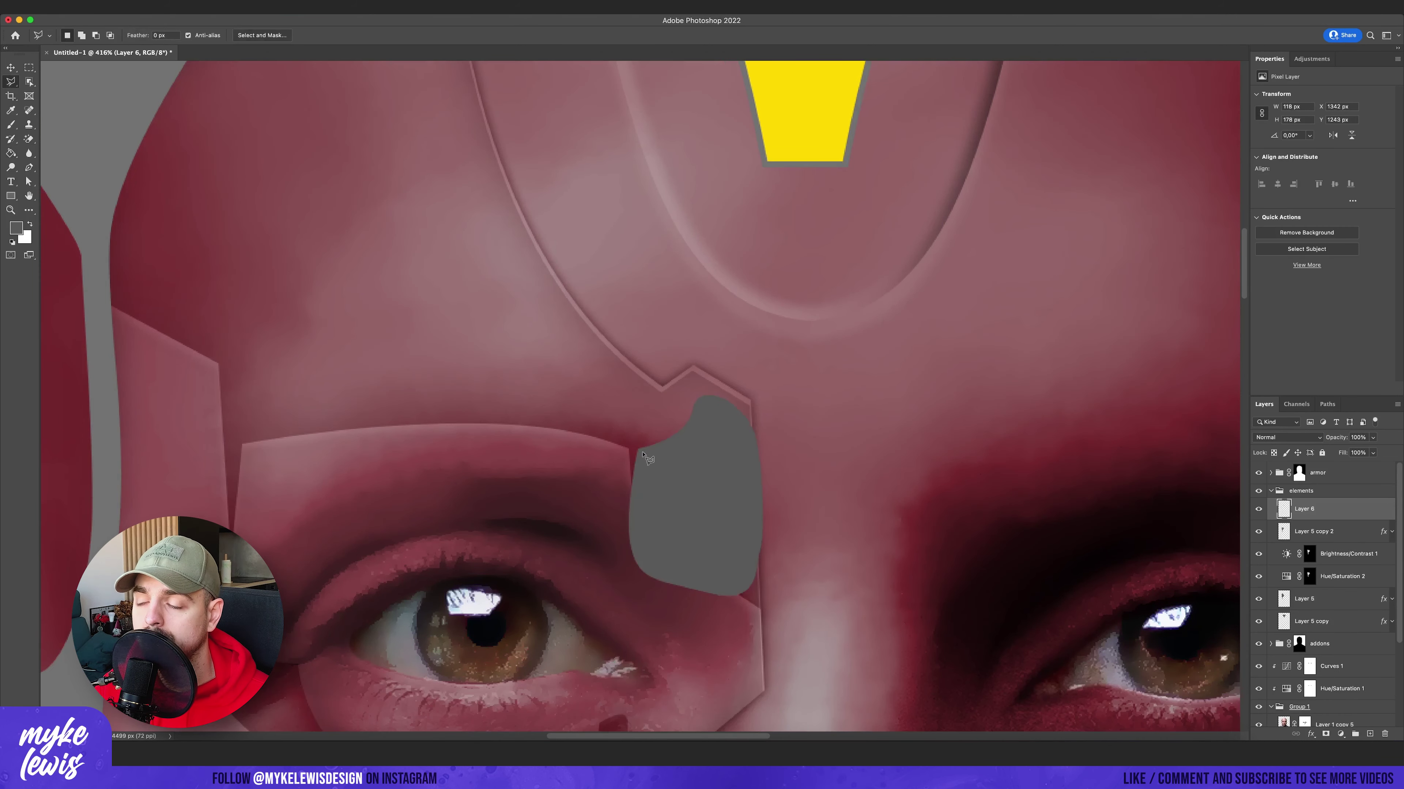
{"action": "left_click", "coordinate": [638, 453]}
{"action": "key", "text": "Delete"}
{"action": "key", "text": "m"}
{"action": "left_click", "coordinate": [514, 511]}
{"action": "left_click", "coordinate": [634, 516]}
{"action": "left_click", "coordinate": [821, 629]}
{"action": "left_click", "coordinate": [730, 662]}
{"action": "left_click", "coordinate": [514, 511]}
{"action": "key", "text": "Delete"}
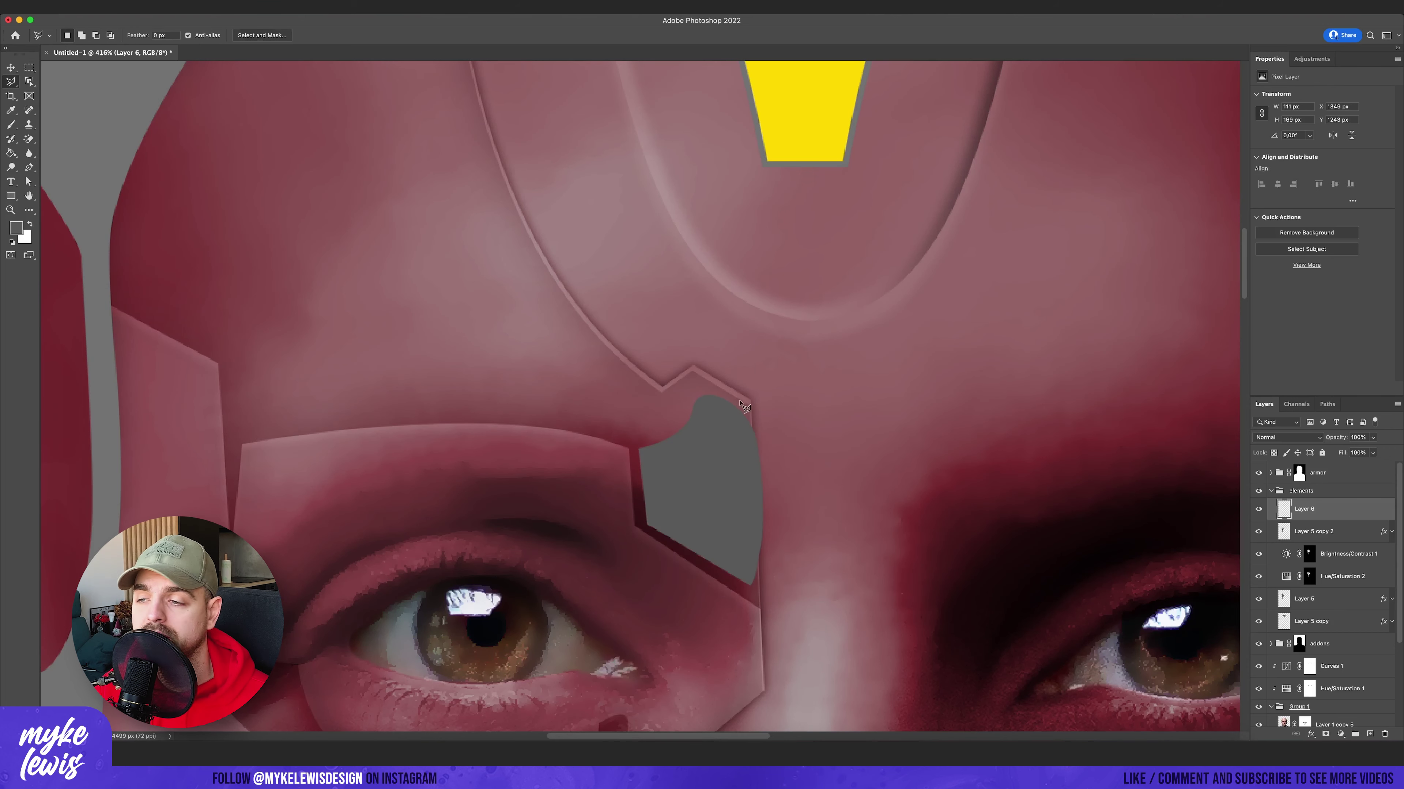
Add a Brightness/Contrast adjustment and copy Layer 5 copy 2's effects onto Layer 6.
{"action": "left_click", "coordinate": [1312, 59]}
{"action": "left_click", "coordinate": [1263, 83]}
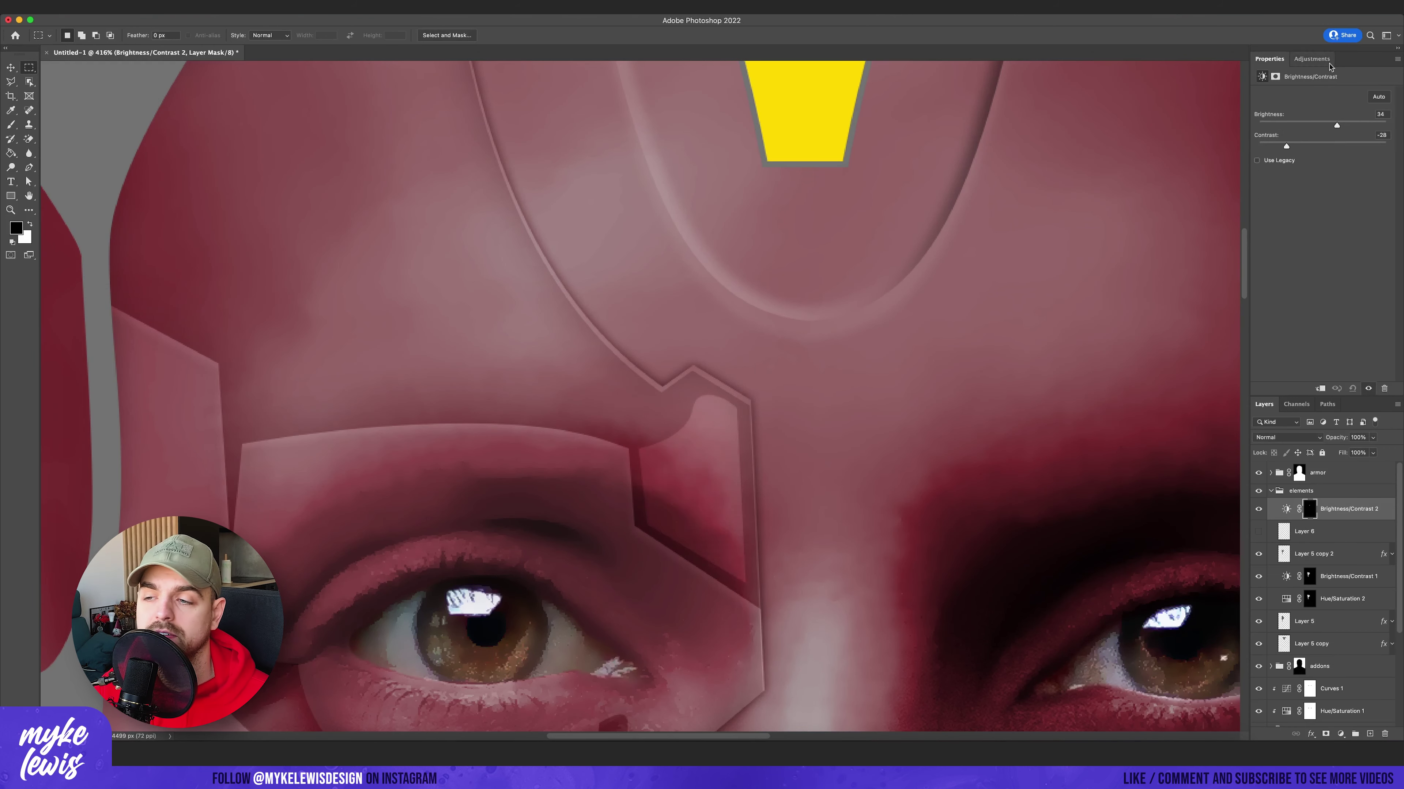
{"action": "scroll", "coordinate": [829, 547], "scroll_direction": "down", "scroll_amount": 3}
{"action": "left_click", "coordinate": [1321, 553]}
{"action": "left_click_drag", "start_coordinate": [1324, 539], "coordinate": [1324, 533]}
{"action": "scroll", "coordinate": [939, 502], "scroll_direction": "up", "scroll_amount": 2}
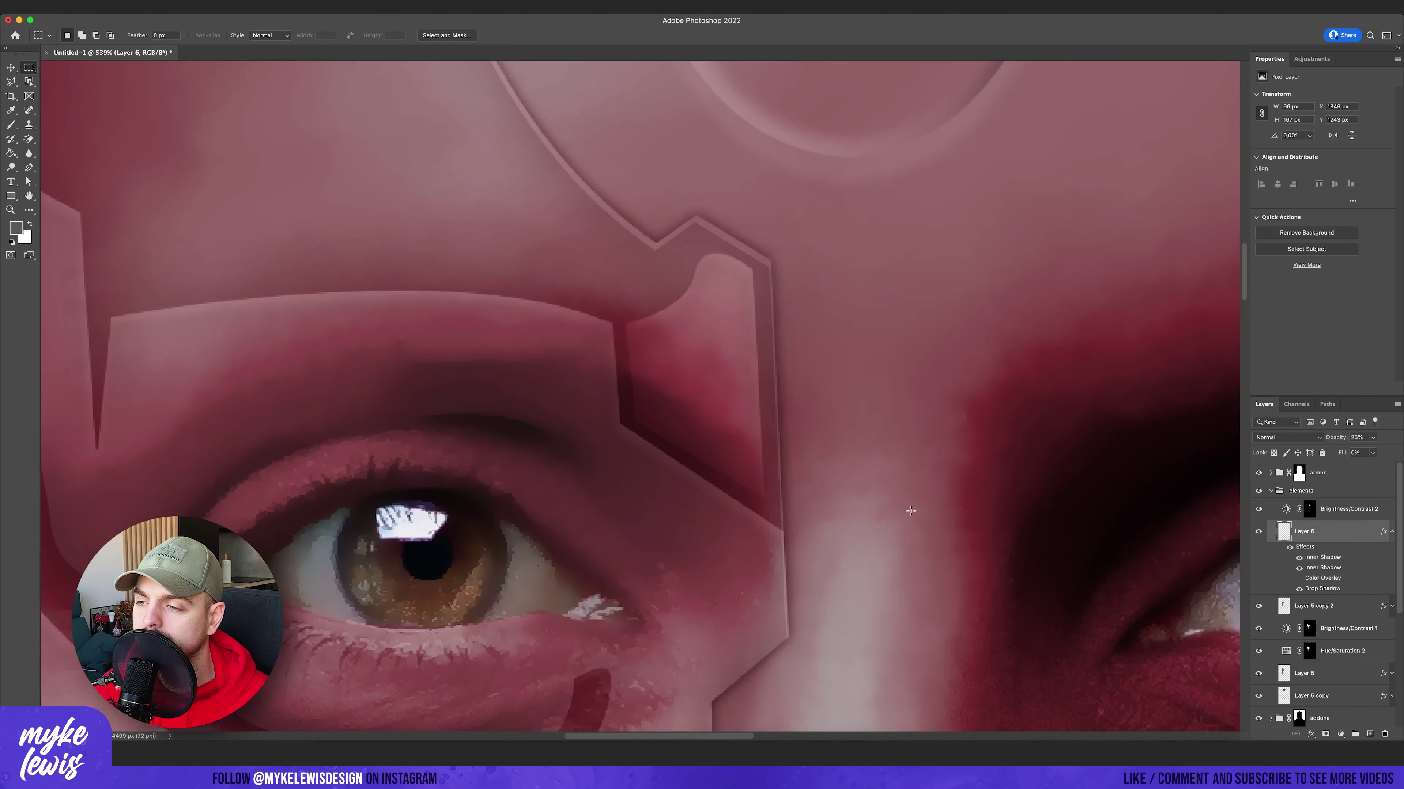
{"action": "scroll", "coordinate": [774, 492], "scroll_direction": "down", "scroll_amount": 3}
{"action": "scroll", "coordinate": [729, 441], "scroll_direction": "down", "scroll_amount": 8}
Fill one grey chin half on a new layer, mirror a copy and merge both halves.
{"action": "key", "text": "super+shift+alt+n"}
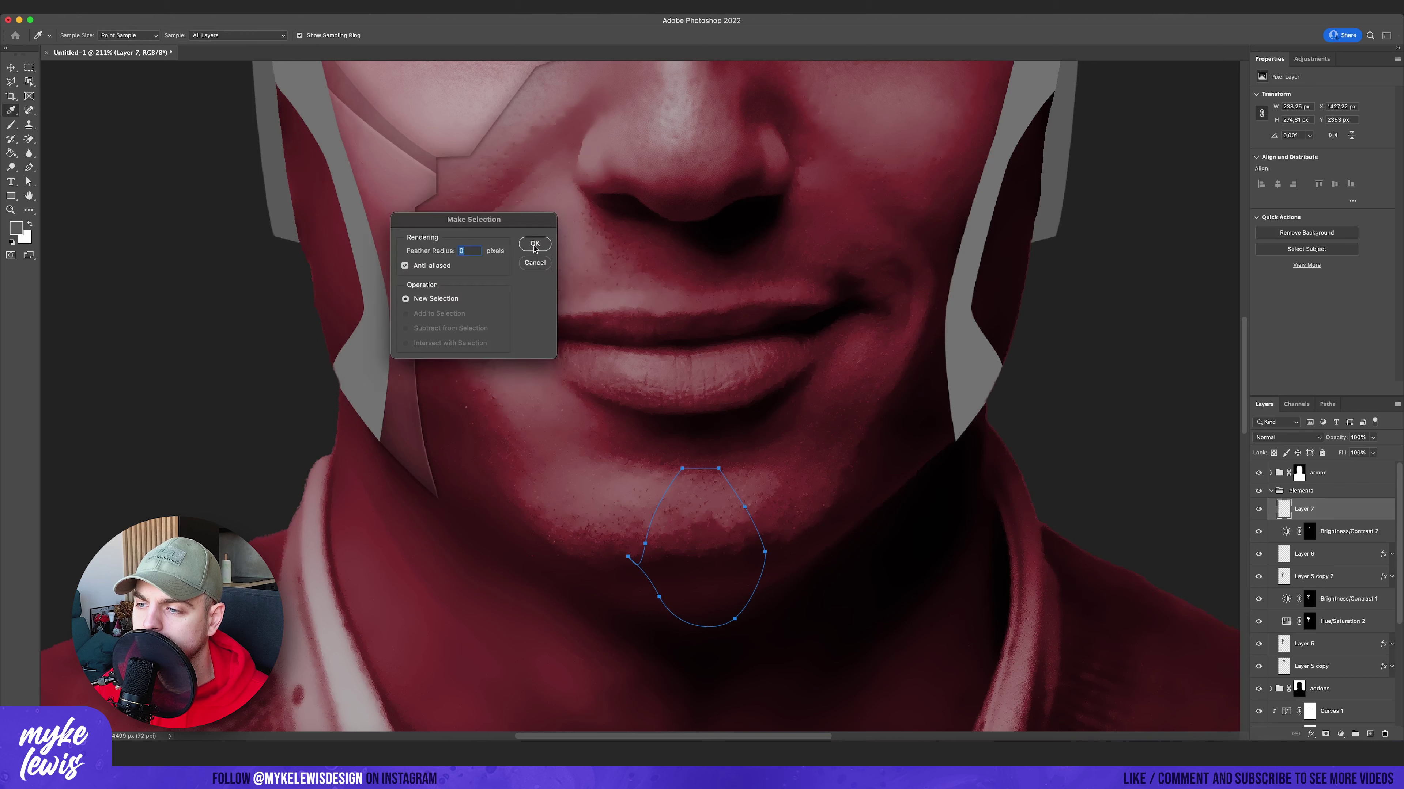
{"action": "key", "text": "Escape"}
{"action": "key", "text": "a"}
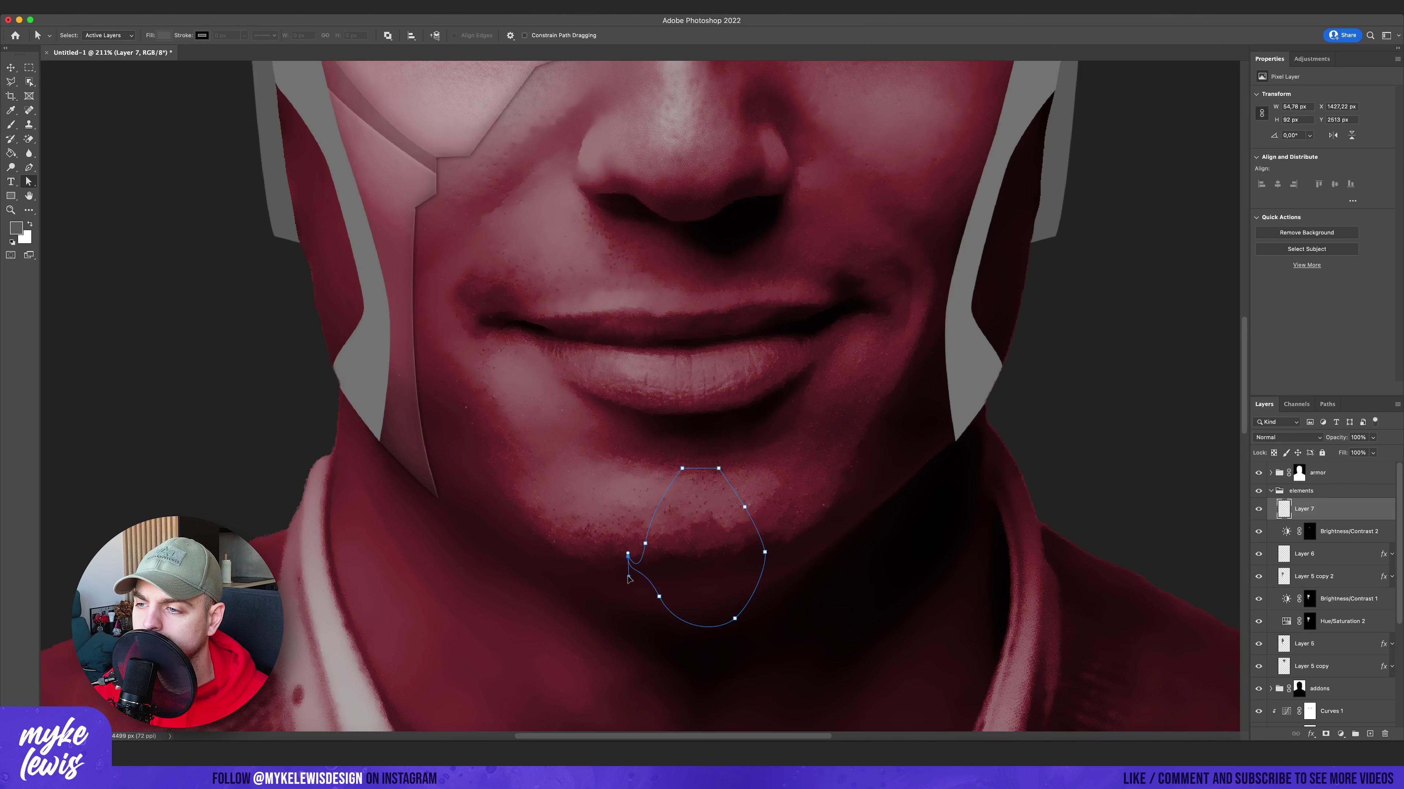
{"action": "key", "text": "super+Return"}
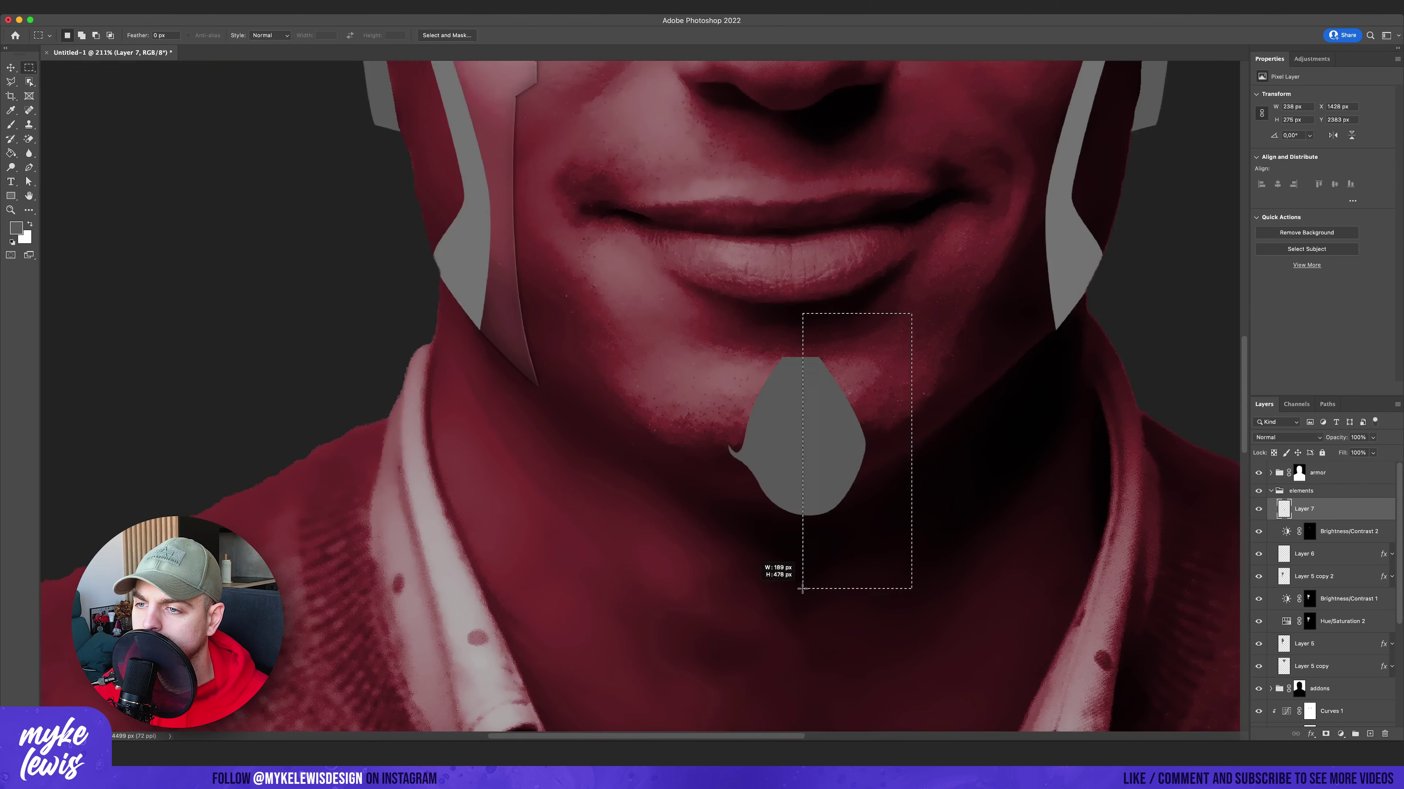
{"action": "key", "text": "Delete"}
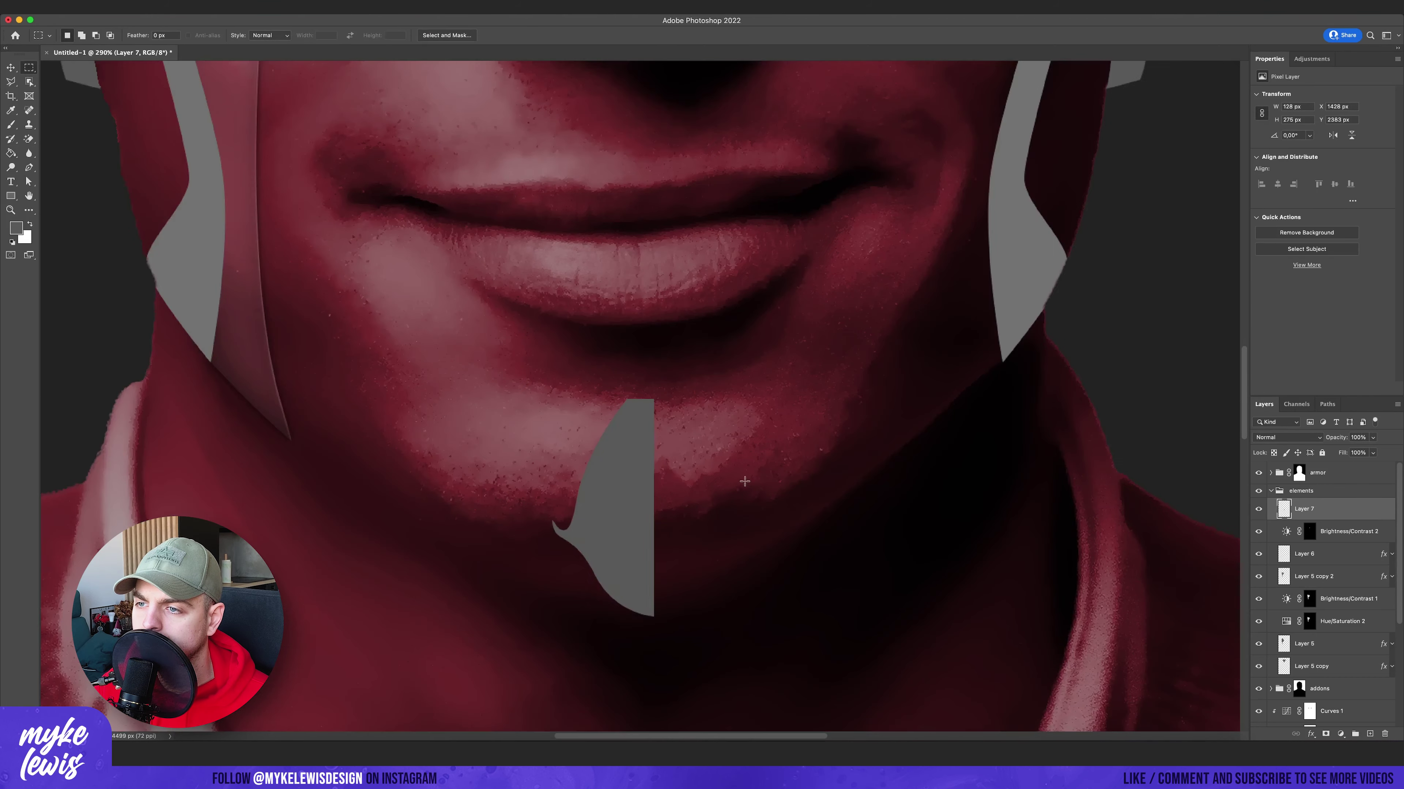
{"action": "key", "text": "super+j"}
{"action": "left_click_drag", "start_coordinate": [725, 492], "coordinate": [746, 443]}
{"action": "key", "text": "super+0"}
{"action": "right_click", "coordinate": [1326, 520]}
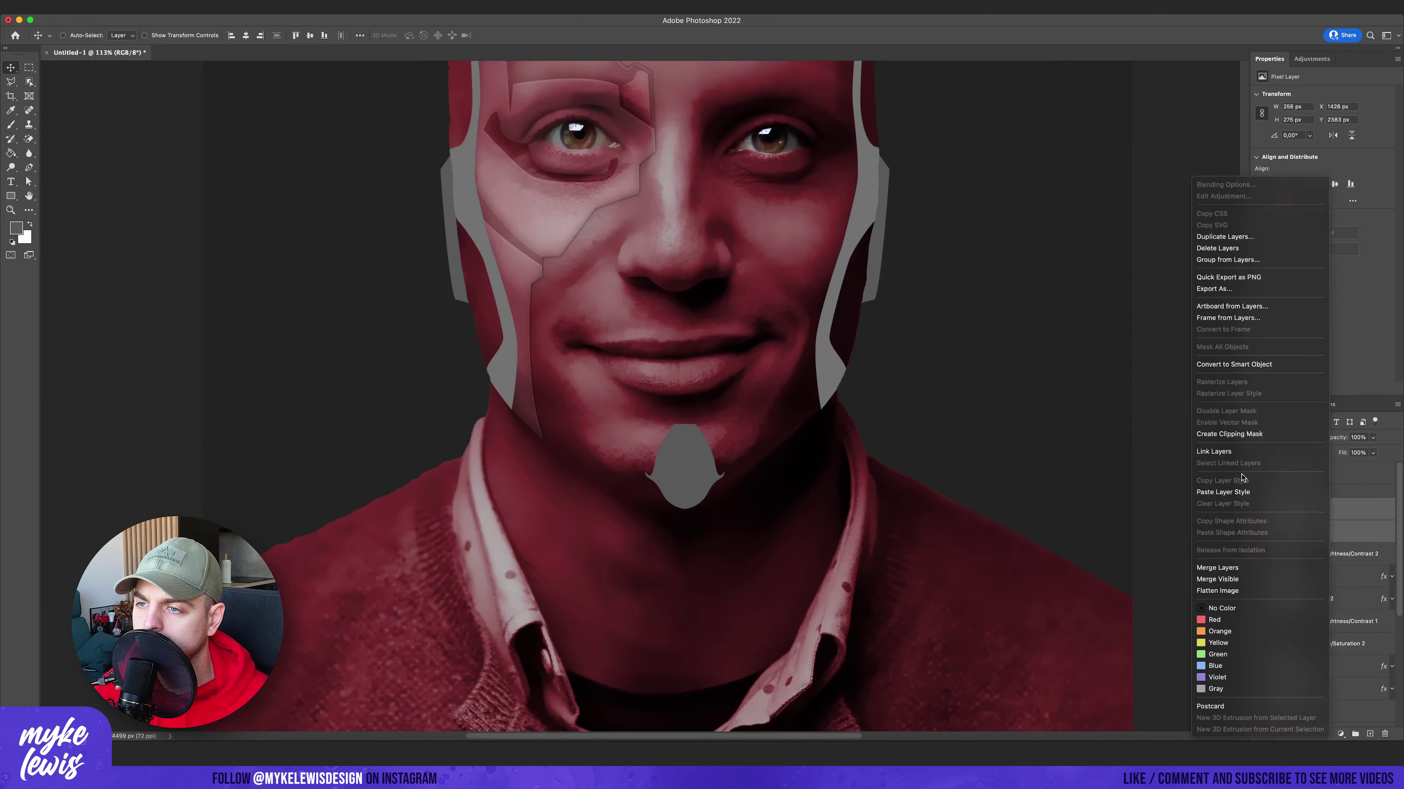
{"action": "left_click", "coordinate": [1217, 567]}
Select a thin horizontal strip across the chin piece for the groove.
{"action": "key", "text": "m"}
{"action": "scroll", "coordinate": [685, 432], "scroll_direction": "up", "scroll_amount": 10}
{"action": "left_click_drag", "start_coordinate": [329, 308], "coordinate": [712, 320]}
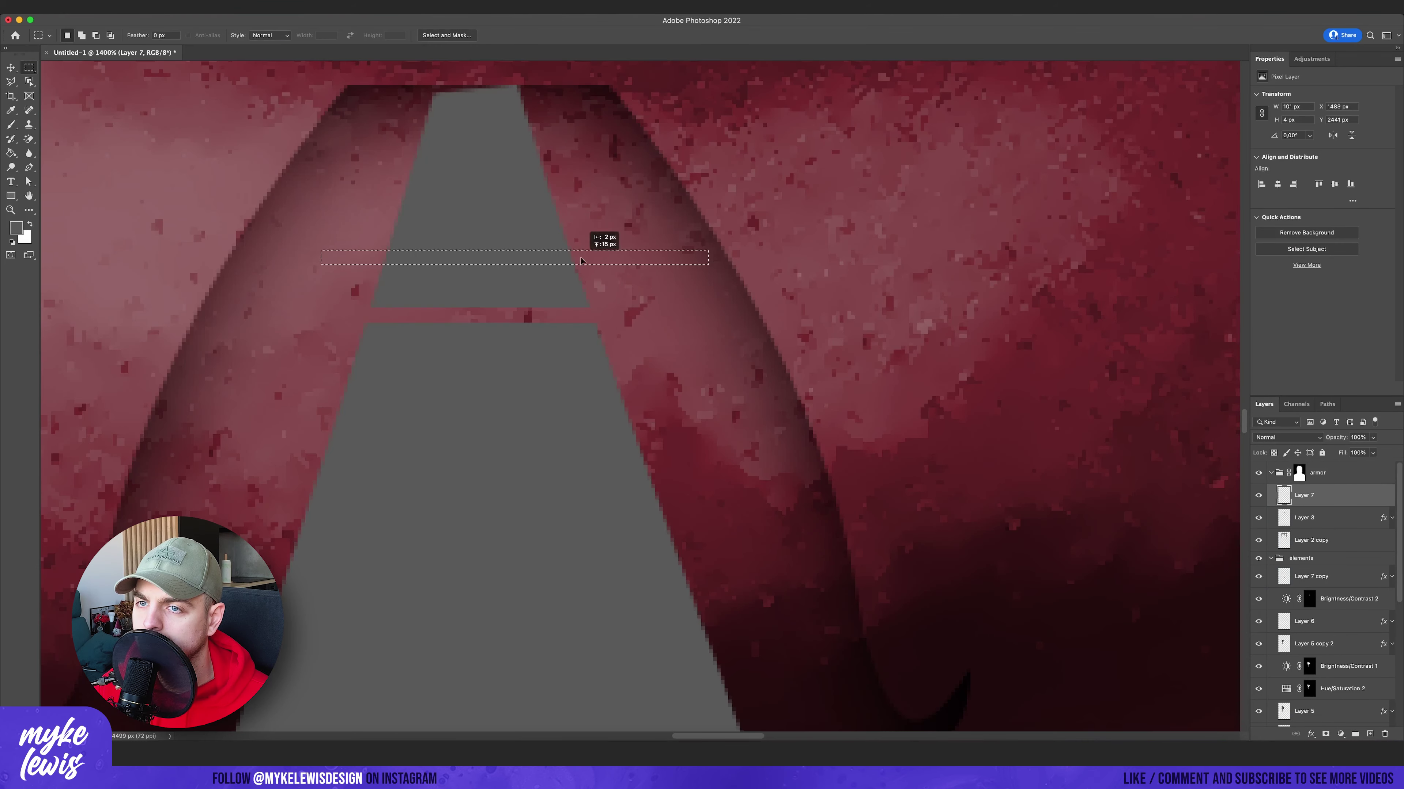
{"action": "scroll", "coordinate": [583, 262], "scroll_direction": "down", "scroll_amount": 10}
Cut the groove from the chin, then flip the face panels onto the right cheek and position them.
{"action": "key", "text": "v"}
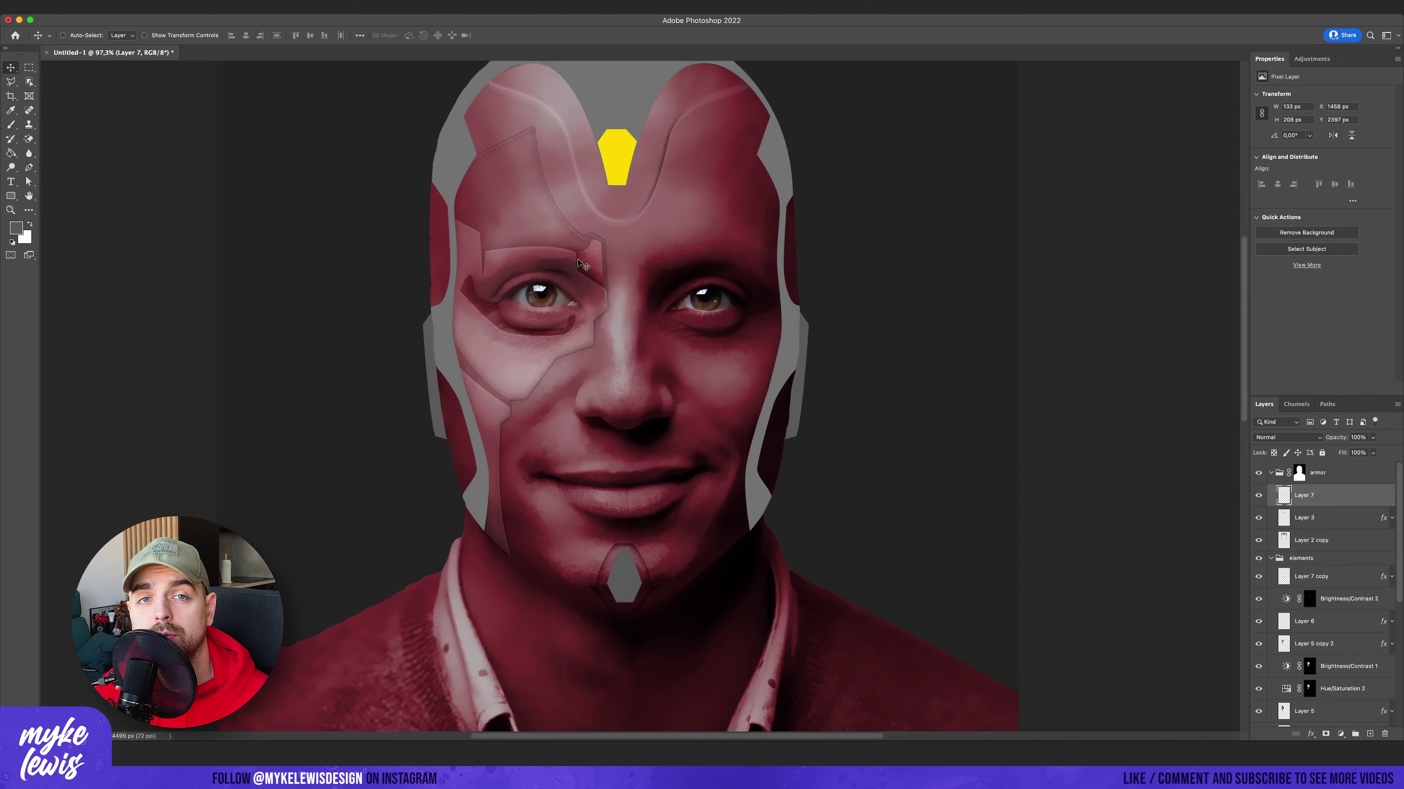
{"action": "key", "text": "super+t"}
{"action": "left_click_drag", "start_coordinate": [647, 388], "coordinate": [967, 387]}
{"action": "left_click_drag", "start_coordinate": [911, 342], "coordinate": [744, 342]}
{"action": "left_click_drag", "start_coordinate": [800, 382], "coordinate": [792, 383]}
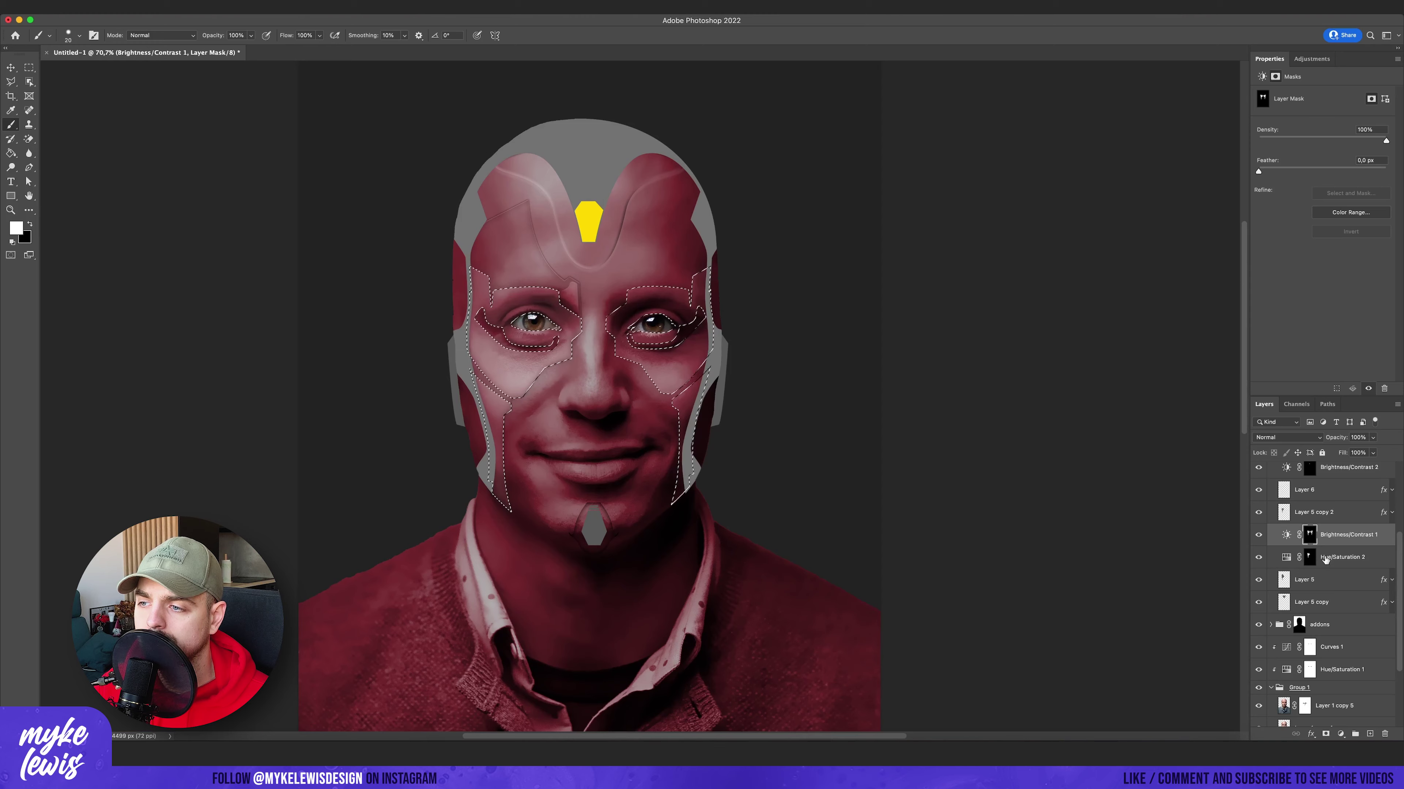
{"action": "key", "text": "alt+bracketleft"}
Paint the right side into the adjustment mask, hide Layer 5 copy 2 and apply Layer 5's flip.
{"action": "left_click_drag", "start_coordinate": [654, 305], "coordinate": [686, 387]}
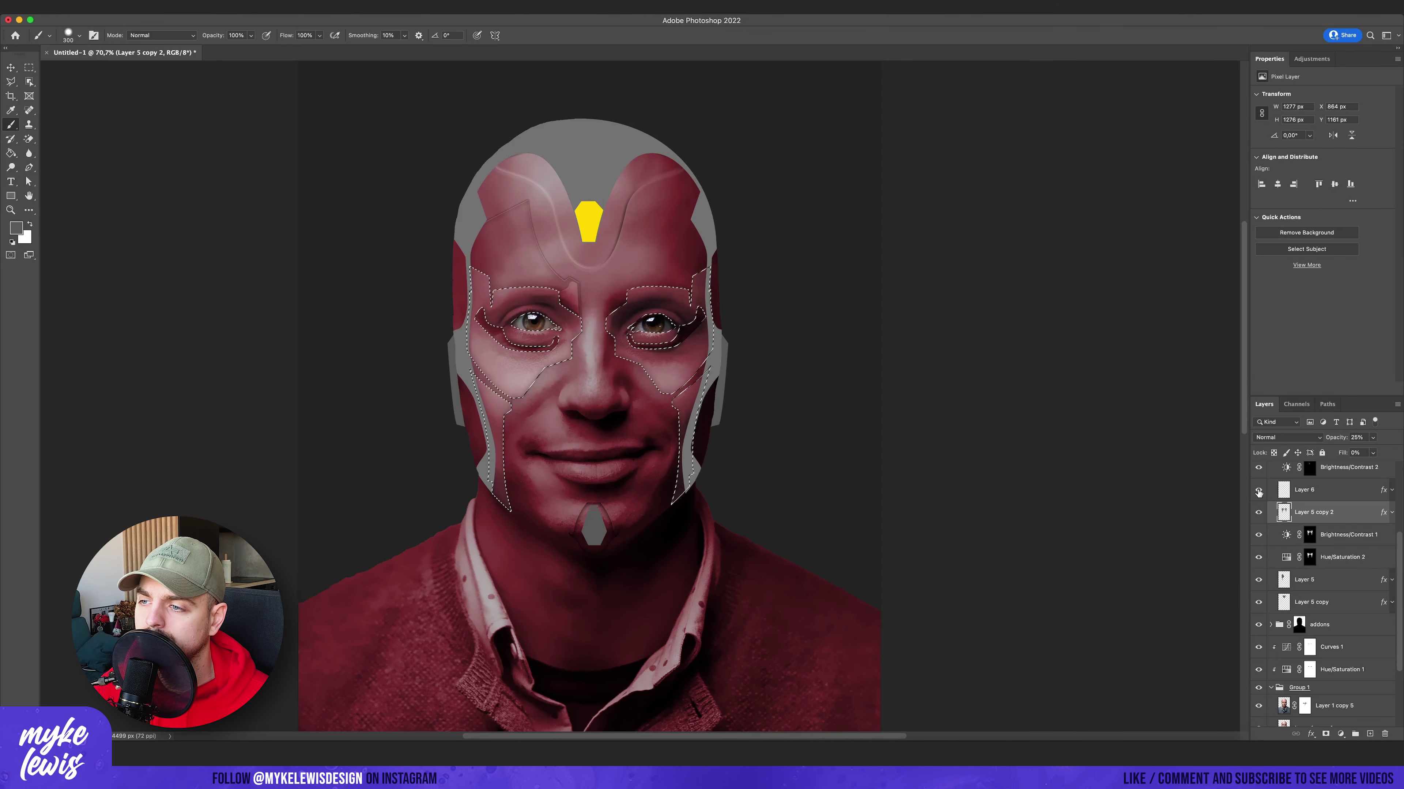
{"action": "key", "text": "m"}
{"action": "key", "text": "ctrl+d"}
{"action": "left_click", "coordinate": [1258, 512]}
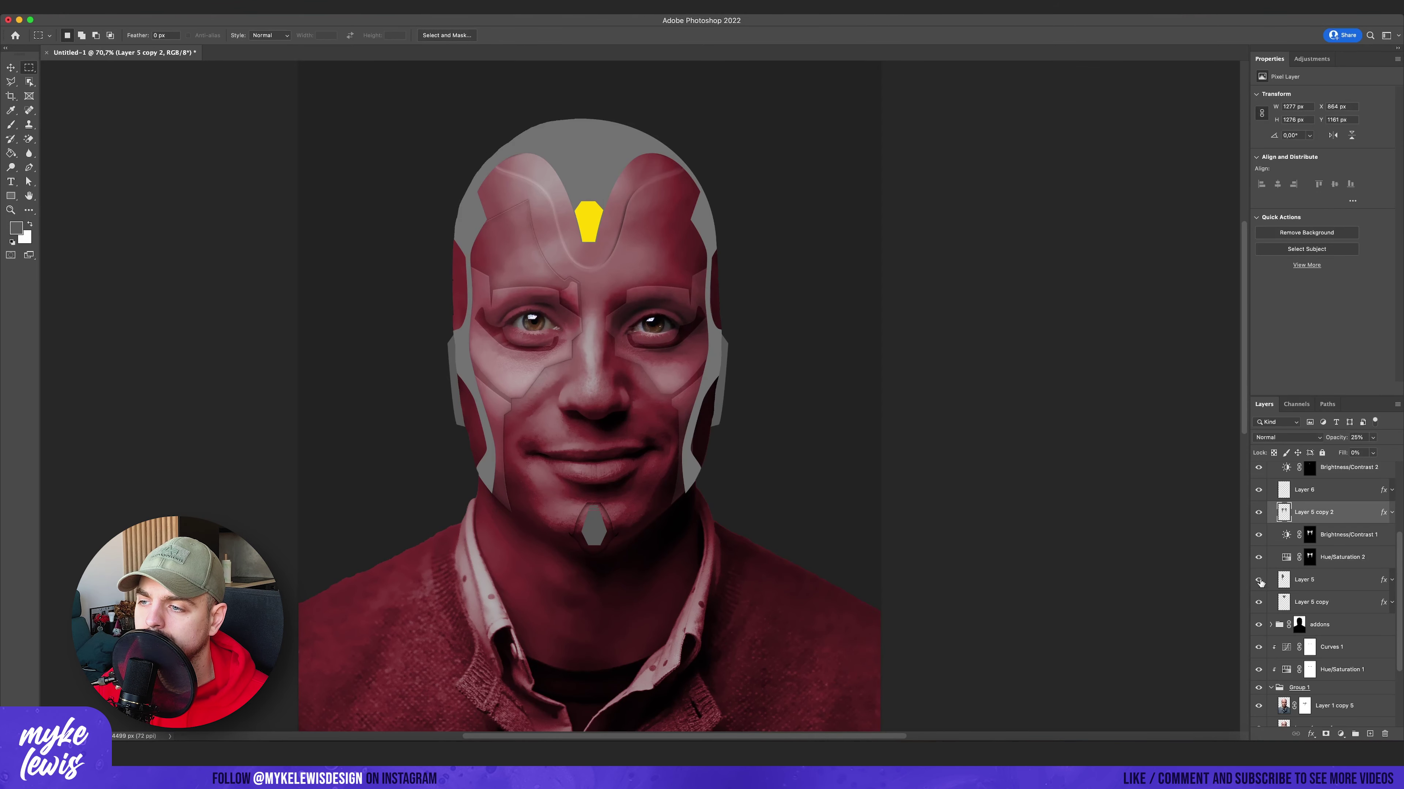
{"action": "left_click", "coordinate": [1262, 581]}
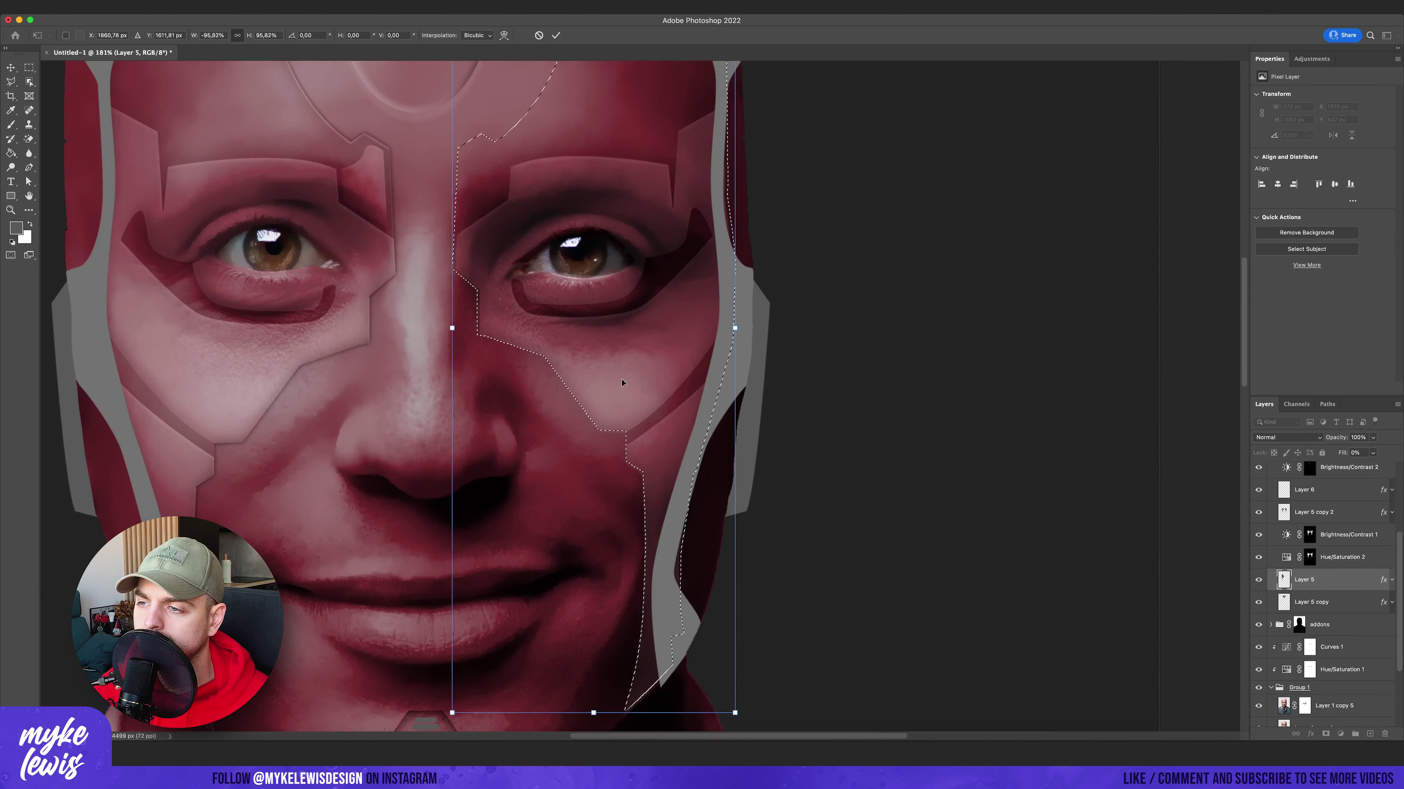
{"action": "key", "text": "Return"}
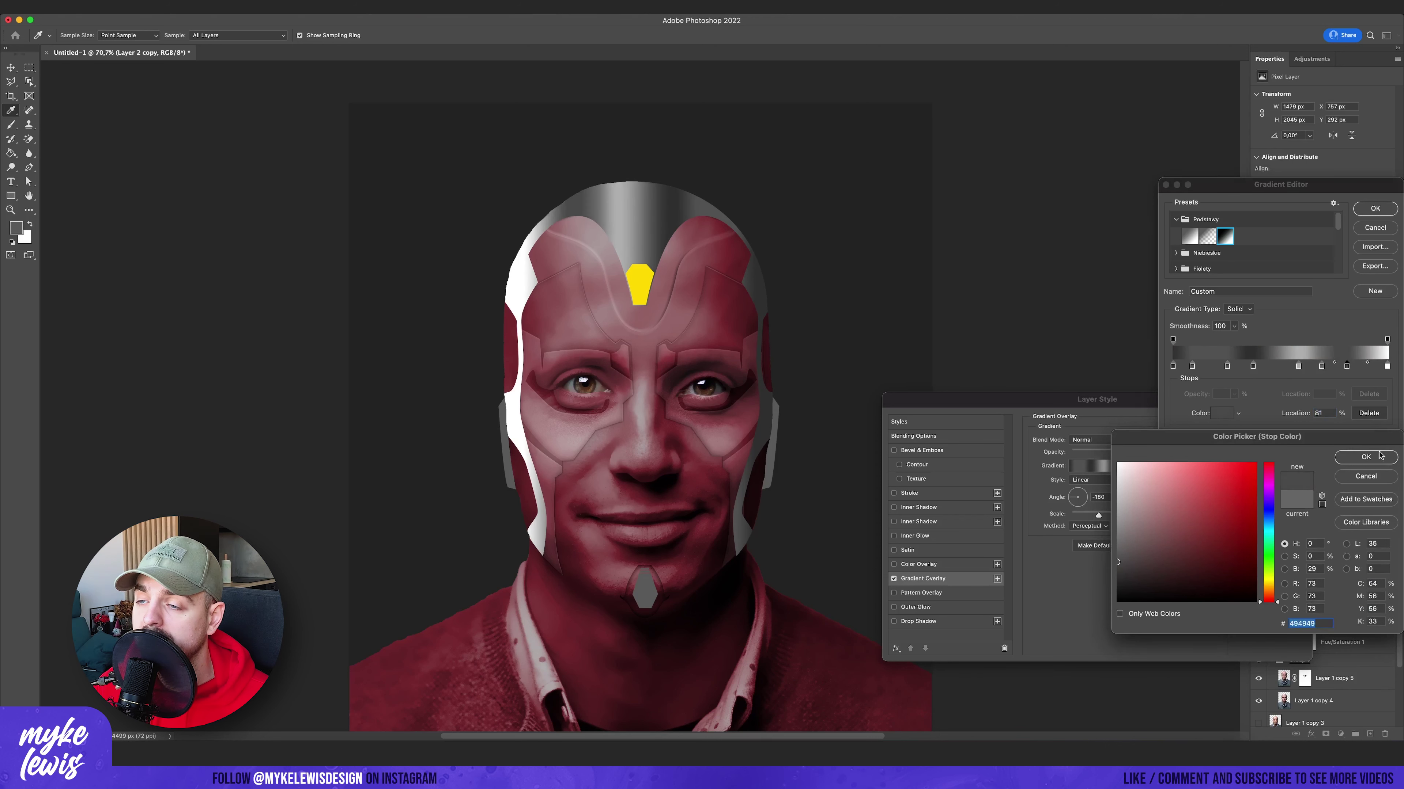
Recolour the helmet gradient's stops at 0%, 18%, 37% and the right end to blue-greys.
{"action": "double_click", "coordinate": [1387, 366]}
{"action": "left_click", "coordinate": [1144, 567]}
{"action": "left_click_drag", "start_coordinate": [1270, 478], "coordinate": [1269, 519]}
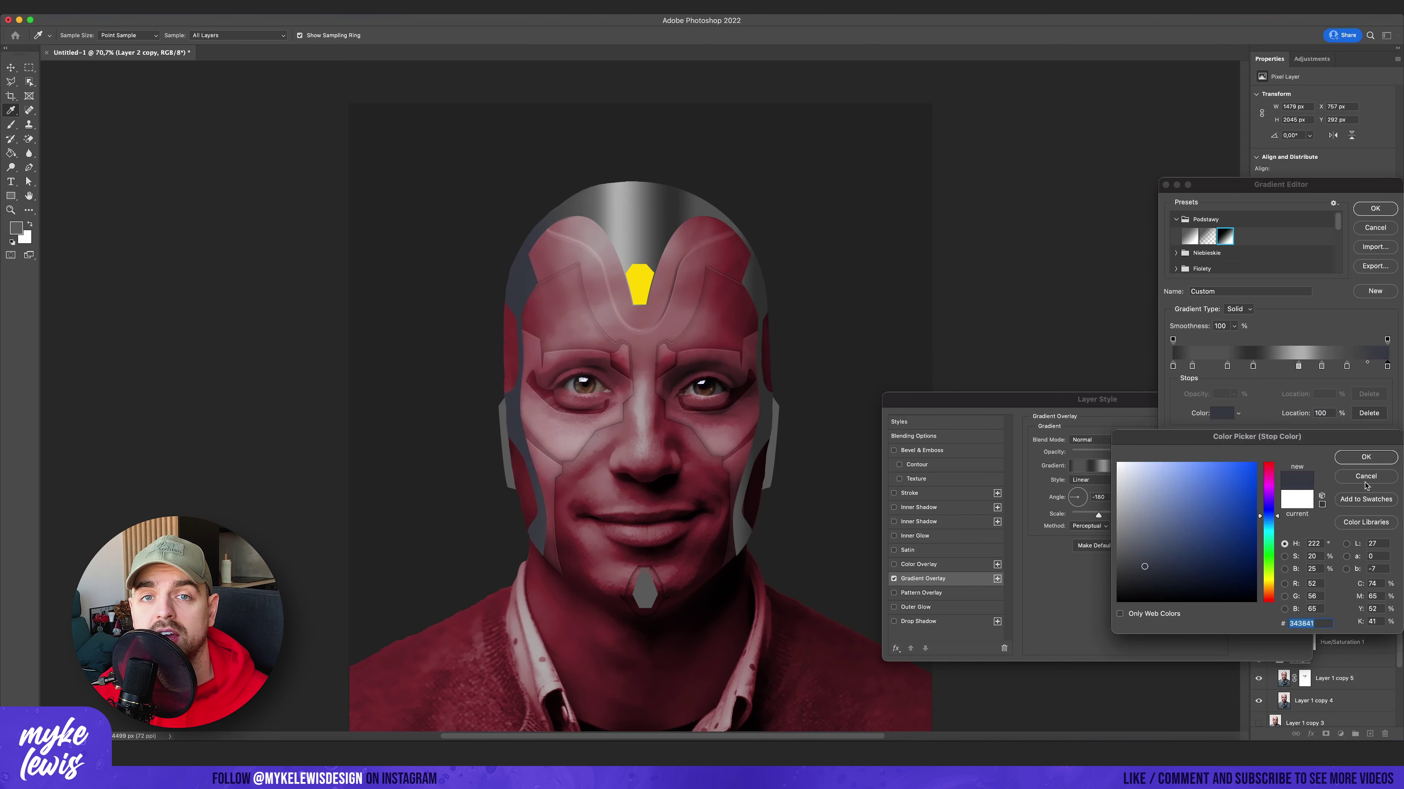
{"action": "left_click", "coordinate": [1365, 458]}
{"action": "double_click", "coordinate": [1252, 366]}
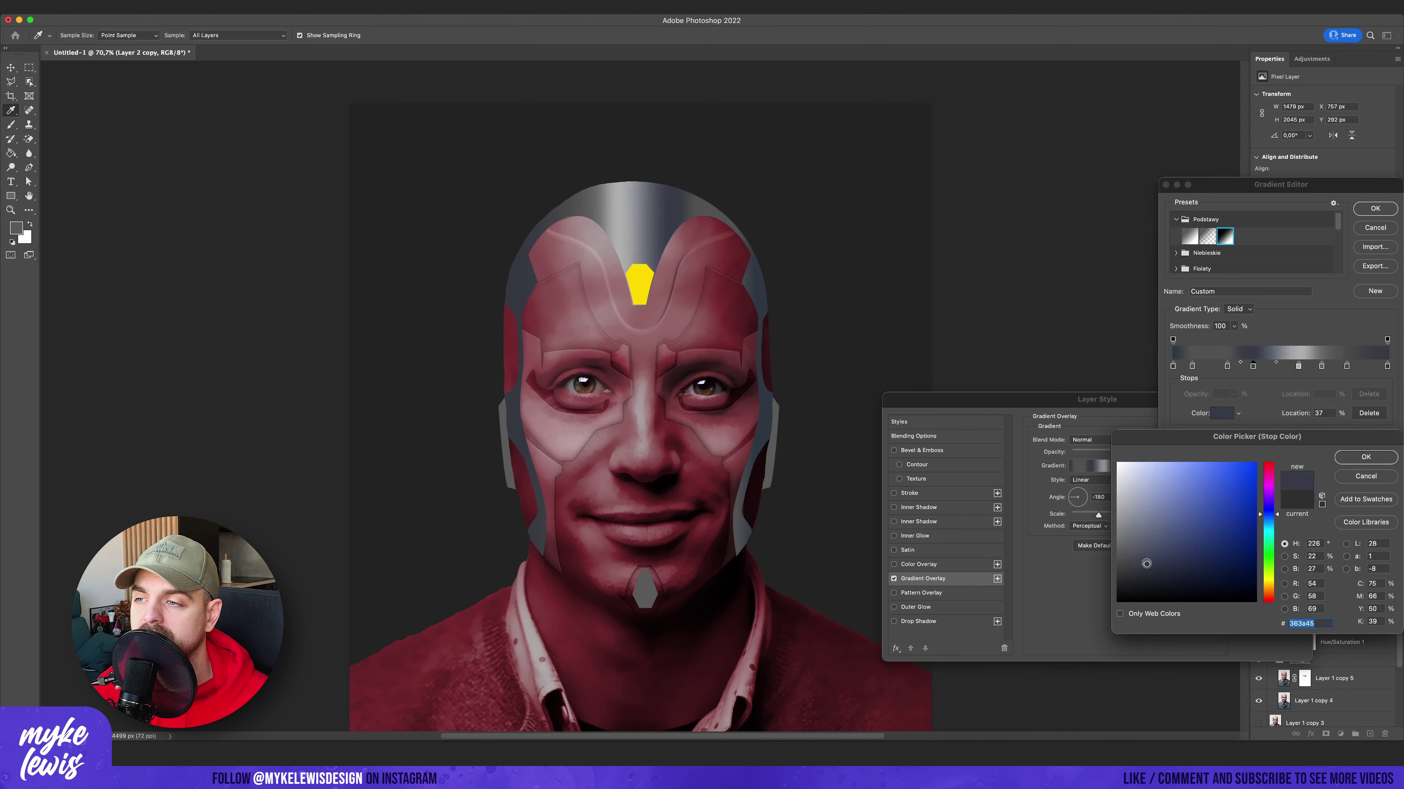
{"action": "left_click", "coordinate": [1366, 458]}
{"action": "double_click", "coordinate": [1173, 366]}
{"action": "left_click", "coordinate": [1349, 459]}
{"action": "double_click", "coordinate": [1211, 366]}
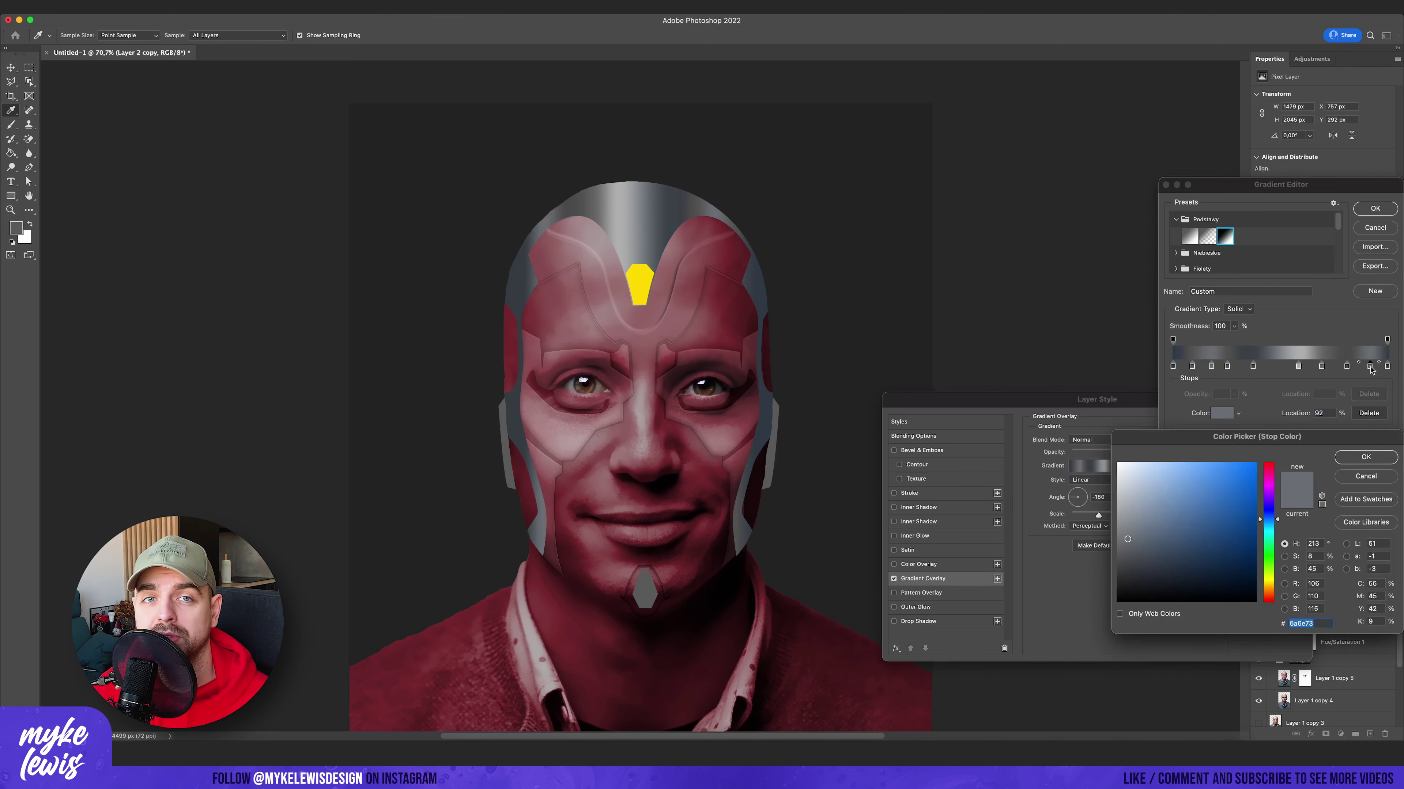
{"action": "left_click", "coordinate": [1365, 457]}
{"action": "left_click", "coordinate": [1387, 366]}
{"action": "left_click", "coordinate": [1387, 213]}
Set the helmet gradient scale to 89% and add an Overlay drop shadow.
{"action": "left_click_drag", "start_coordinate": [1098, 515], "coordinate": [1102, 516]}
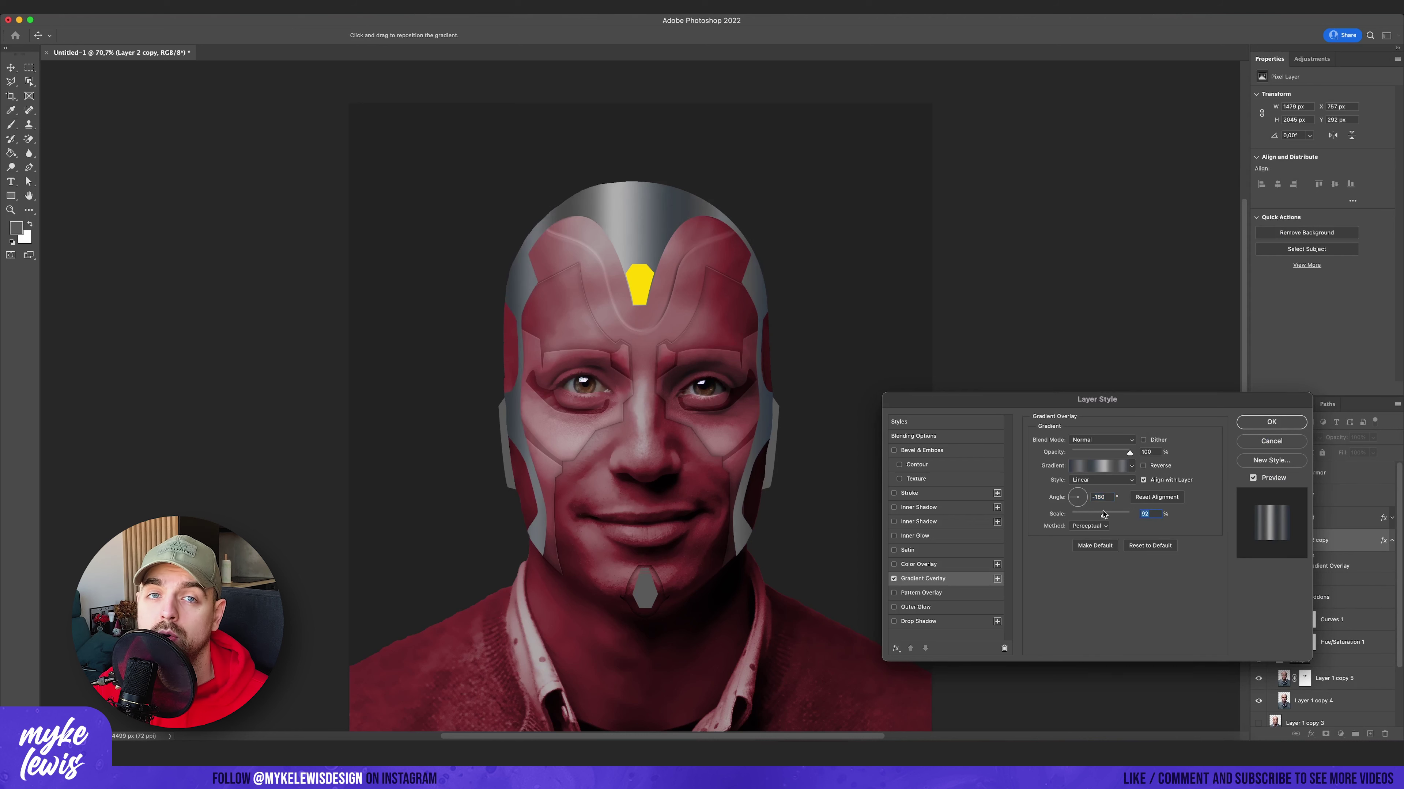
{"action": "left_click", "coordinate": [896, 623]}
{"action": "left_click", "coordinate": [1099, 441]}
{"action": "left_click", "coordinate": [1088, 558]}
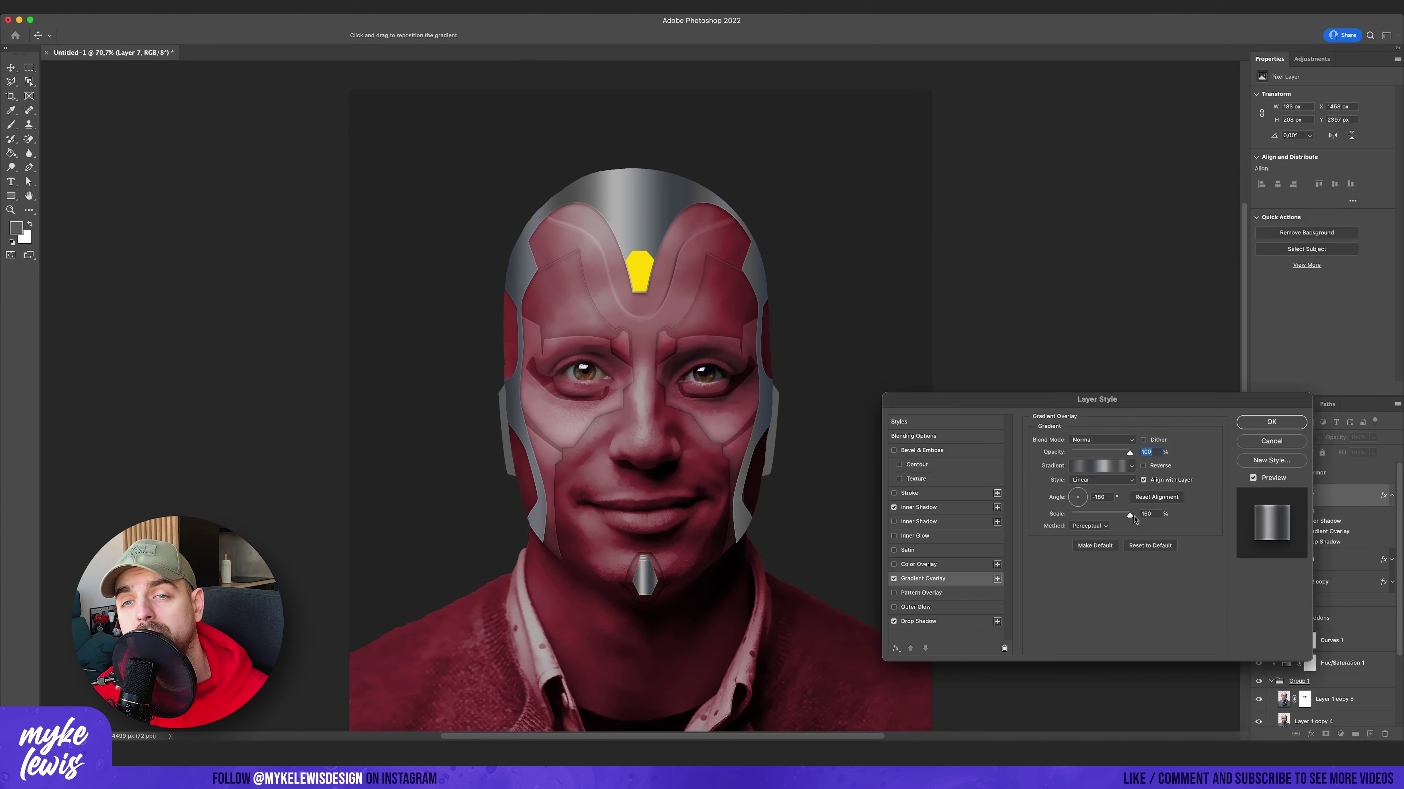
{"action": "key", "text": "Return"}
Give the chin piece an Inner Shadow and a black Color Overlay at 55%.
{"action": "right_click", "coordinate": [1259, 614]}
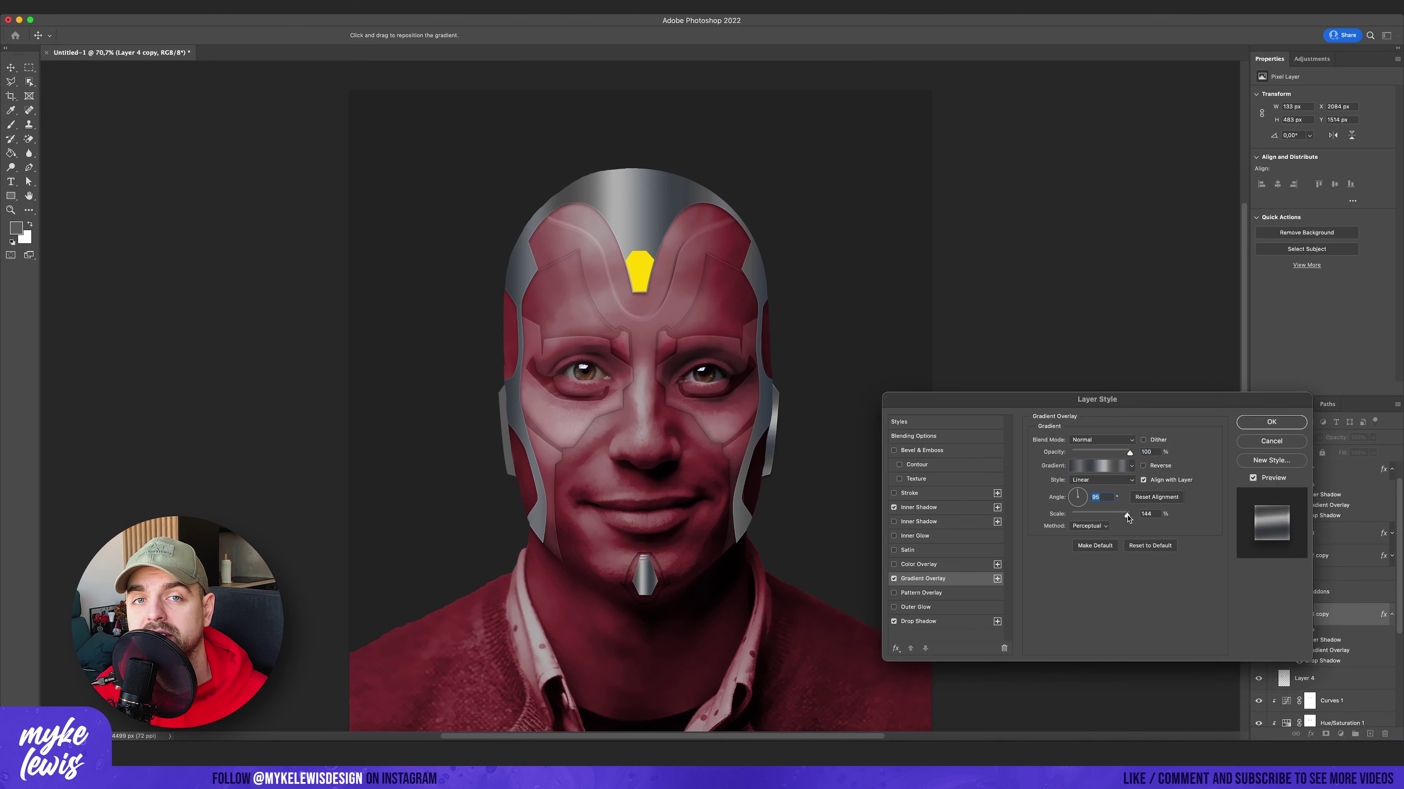
{"action": "left_click", "coordinate": [894, 507]}
{"action": "left_click", "coordinate": [894, 564]}
{"action": "left_click", "coordinate": [1144, 441]}
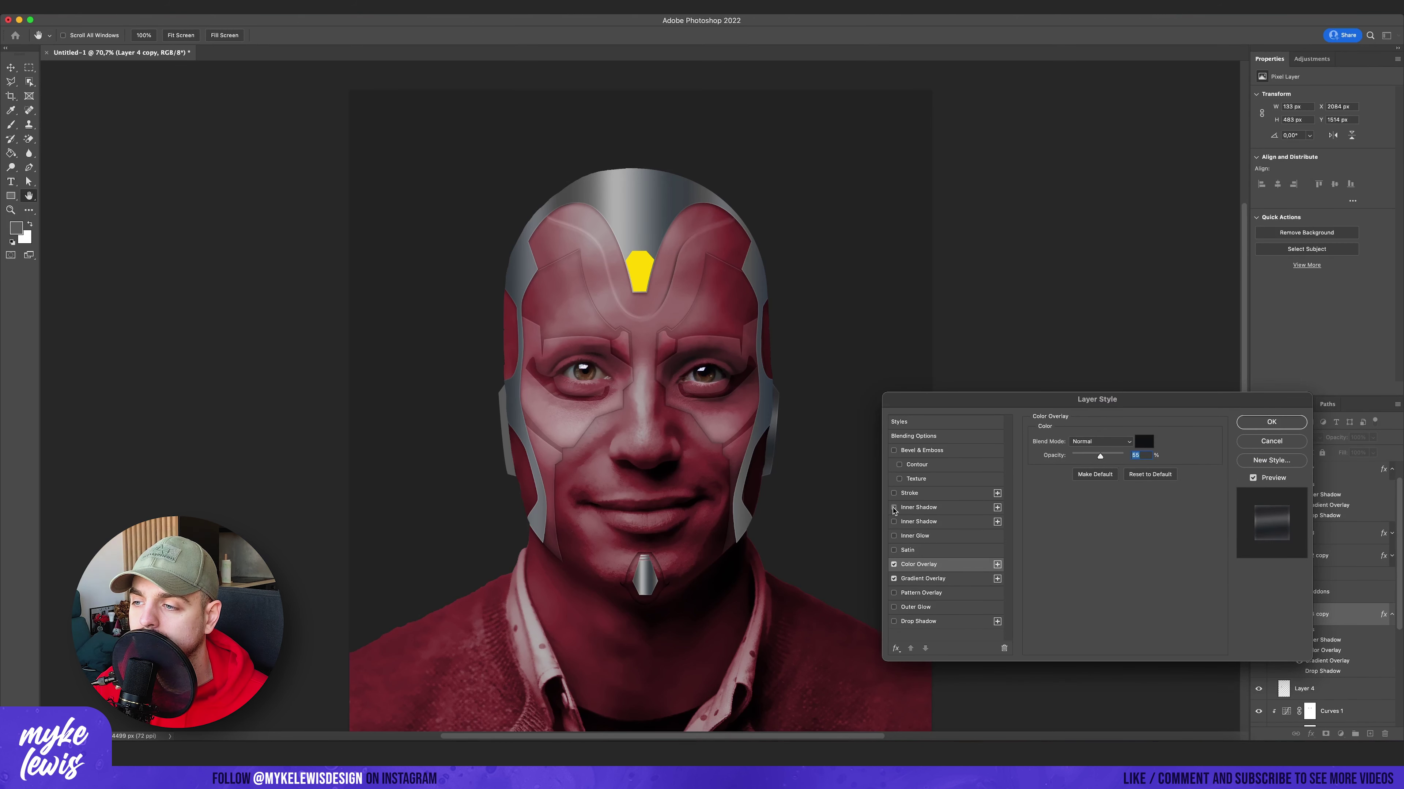
{"action": "left_click", "coordinate": [893, 509]}
{"action": "key", "text": "Return"}
{"action": "right_click", "coordinate": [1304, 688]}
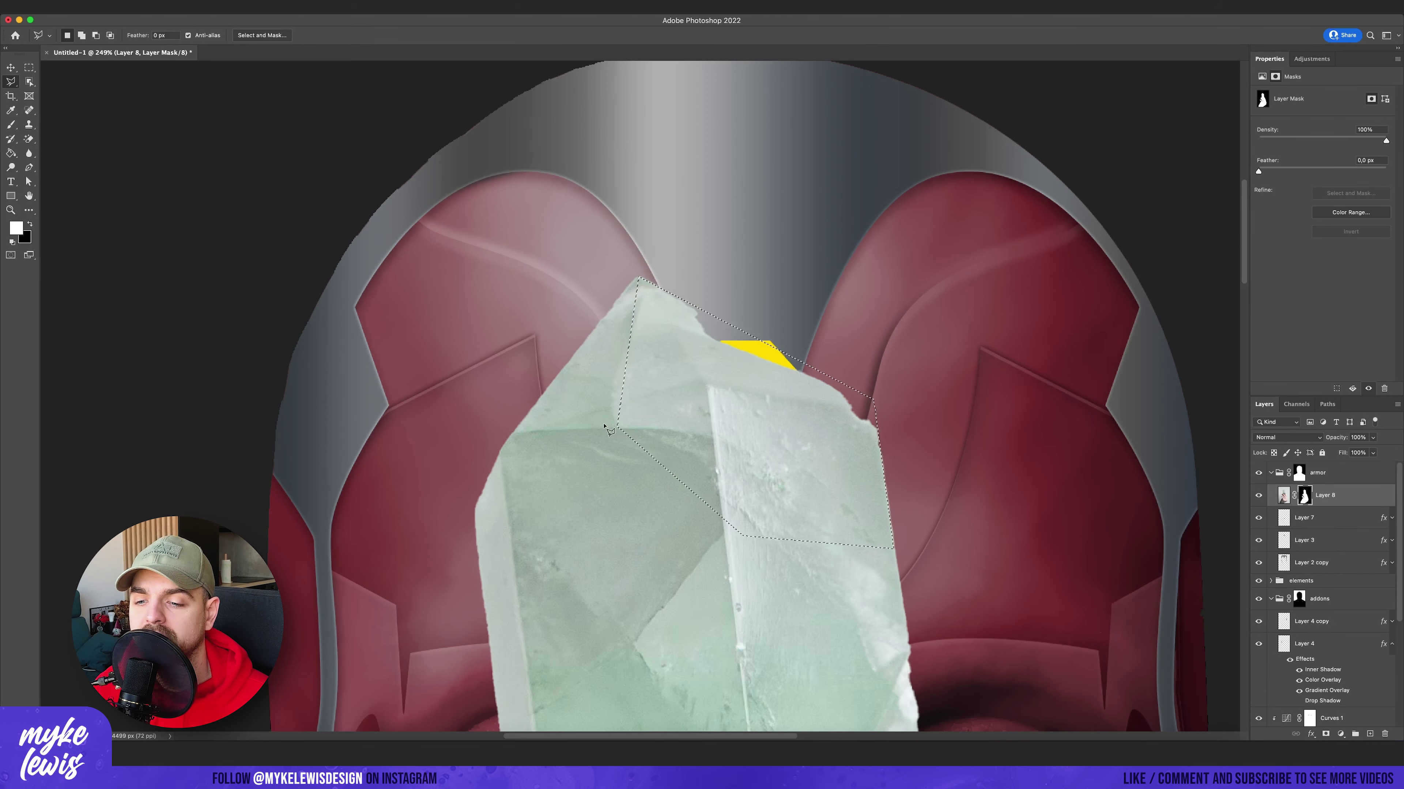
Outline the crystal with the Polygonal Lasso and lift it onto its own layer.
{"action": "key", "text": "super+0"}
{"action": "left_click", "coordinate": [973, 730]}
{"action": "left_click", "coordinate": [980, 341]}
{"action": "left_click", "coordinate": [623, 321]}
{"action": "double_click", "coordinate": [570, 442]}
{"action": "key", "text": "b"}
{"action": "key", "text": "x"}
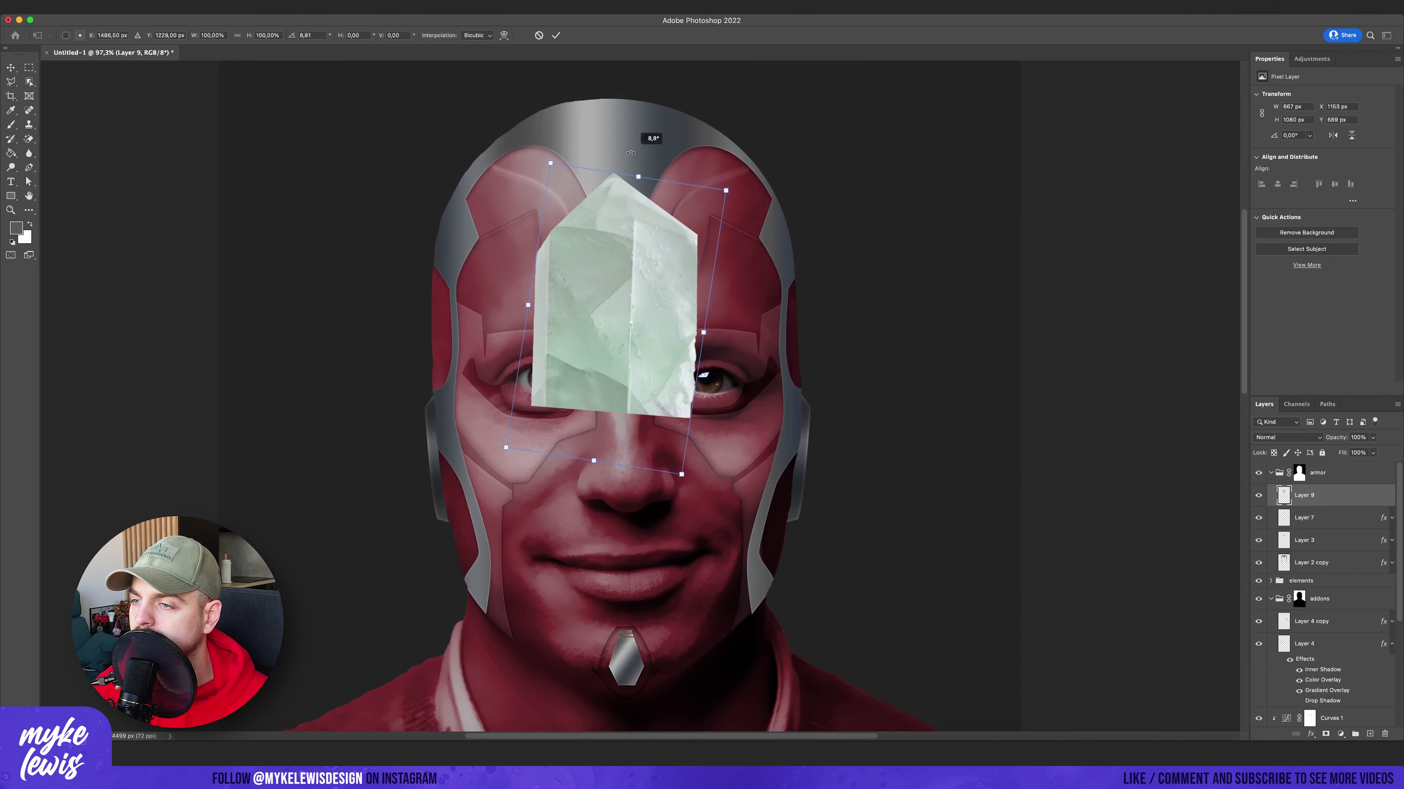
Shrink the crystal and place it on the forehead.
{"action": "left_click_drag", "start_coordinate": [697, 202], "coordinate": [697, 339]}
{"action": "key", "text": "super+t"}
{"action": "left_click_drag", "start_coordinate": [698, 241], "coordinate": [674, 179]}
{"action": "key", "text": "super+plus"}
{"action": "key", "text": "Return"}
Clip Hue/Saturation, Levels and Curves adjustments to the crystal to tint it yellow.
{"action": "left_click_drag", "start_coordinate": [1304, 495], "coordinate": [1305, 553]}
{"action": "left_click", "coordinate": [1341, 734]}
{"action": "left_click", "coordinate": [1341, 734]}
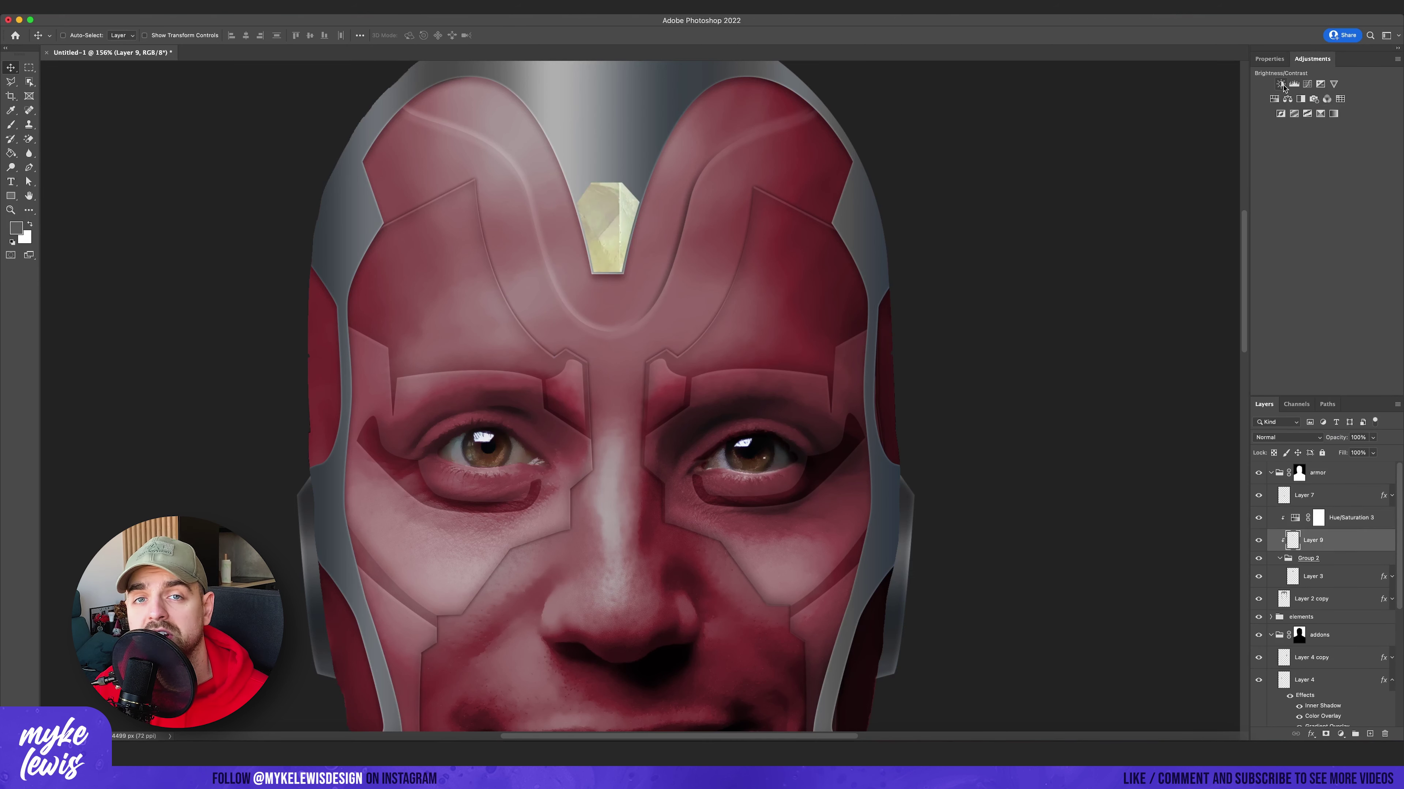
{"action": "left_click", "coordinate": [1340, 734]}
{"action": "scroll", "coordinate": [970, 225], "scroll_direction": "up", "scroll_amount": 2}
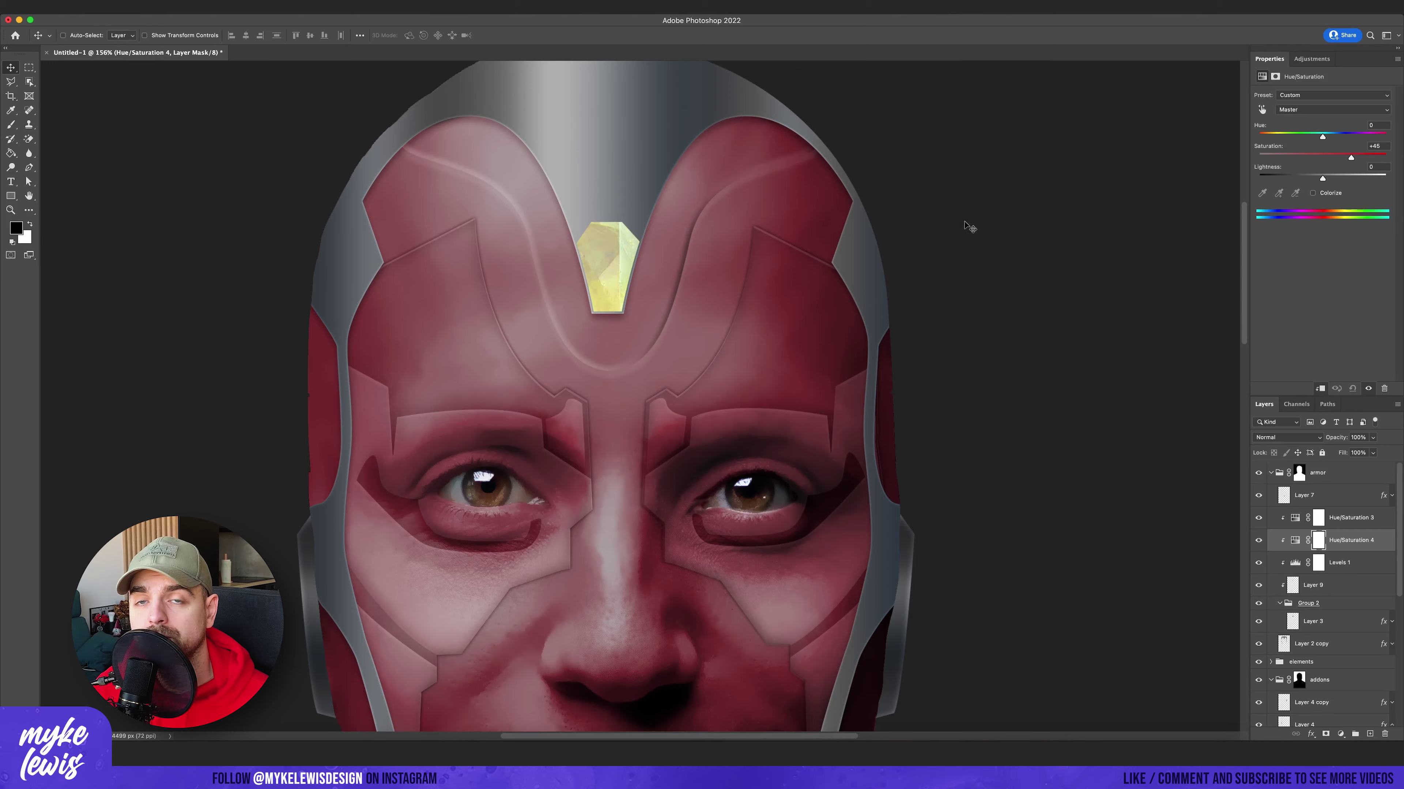
{"action": "scroll", "coordinate": [787, 401], "scroll_direction": "up", "scroll_amount": 3}
{"action": "scroll", "coordinate": [784, 410], "scroll_direction": "down", "scroll_amount": 10}
{"action": "left_click", "coordinate": [1307, 83]}
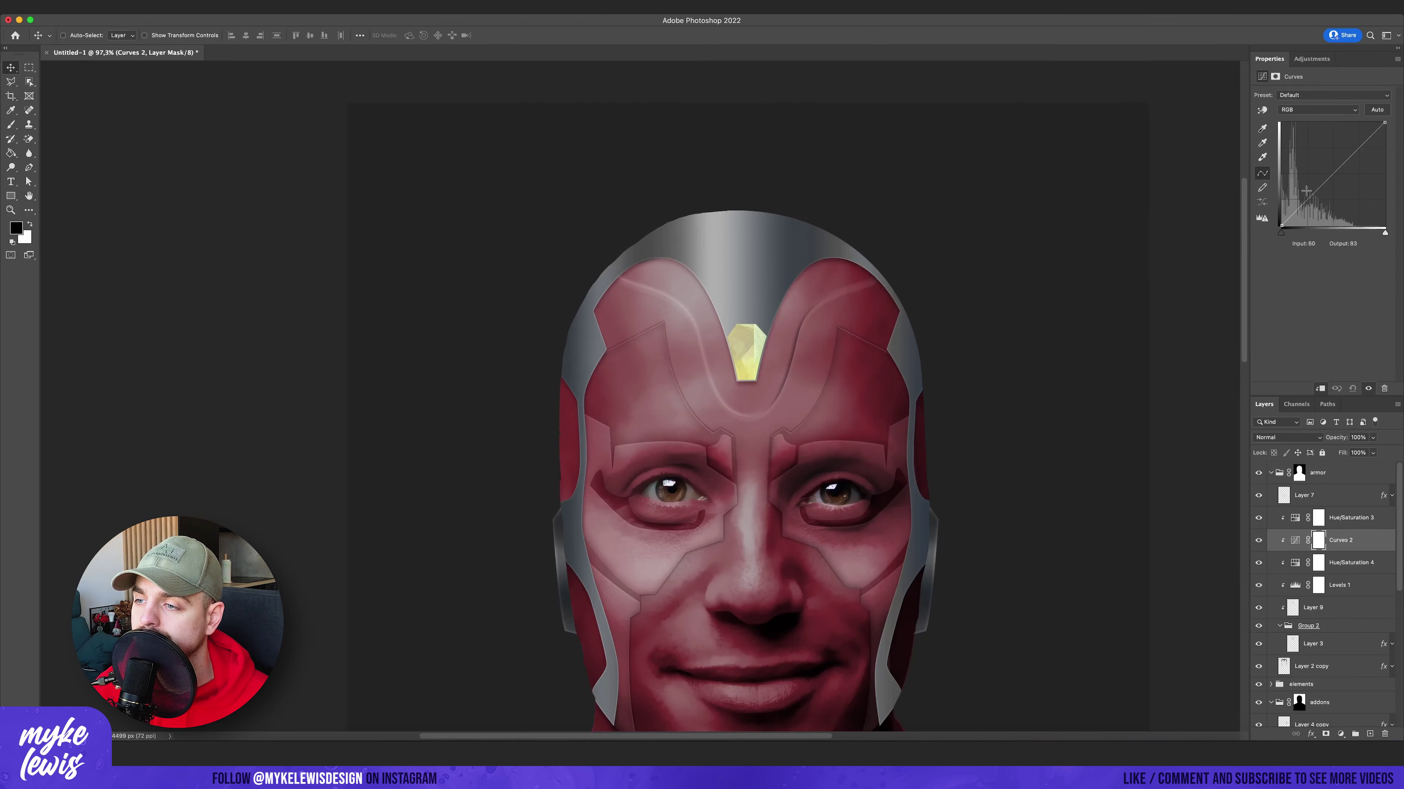
{"action": "scroll", "coordinate": [781, 408], "scroll_direction": "up", "scroll_amount": 5}
{"action": "scroll", "coordinate": [781, 408], "scroll_direction": "down", "scroll_amount": 2}
Remove the gem's drop shadow and paint a white highlight on a clipped layer at 30%.
{"action": "left_click", "coordinate": [1313, 643]}
{"action": "double_click", "coordinate": [1331, 680]}
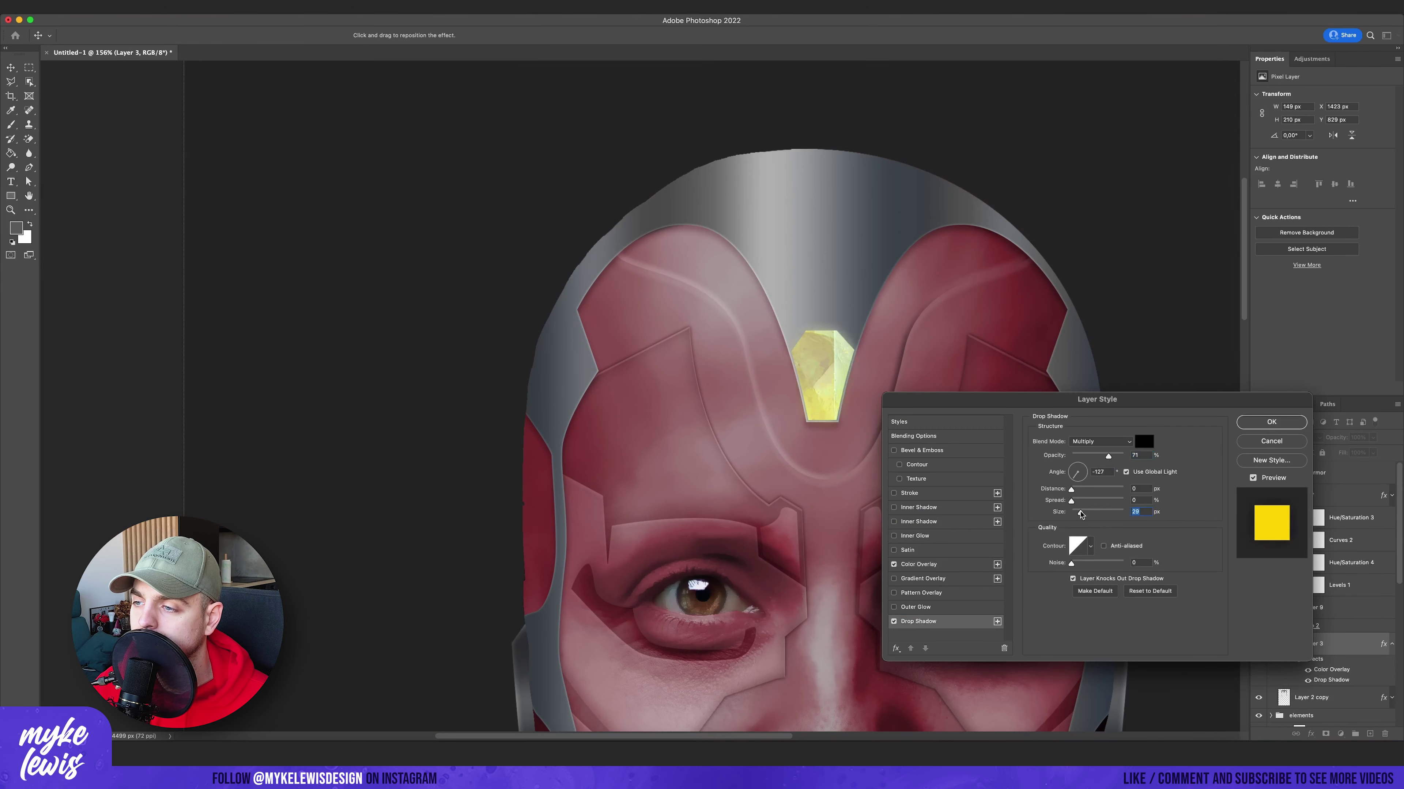
{"action": "left_click", "coordinate": [1247, 436]}
{"action": "scroll", "coordinate": [855, 402], "scroll_direction": "up", "scroll_amount": 5}
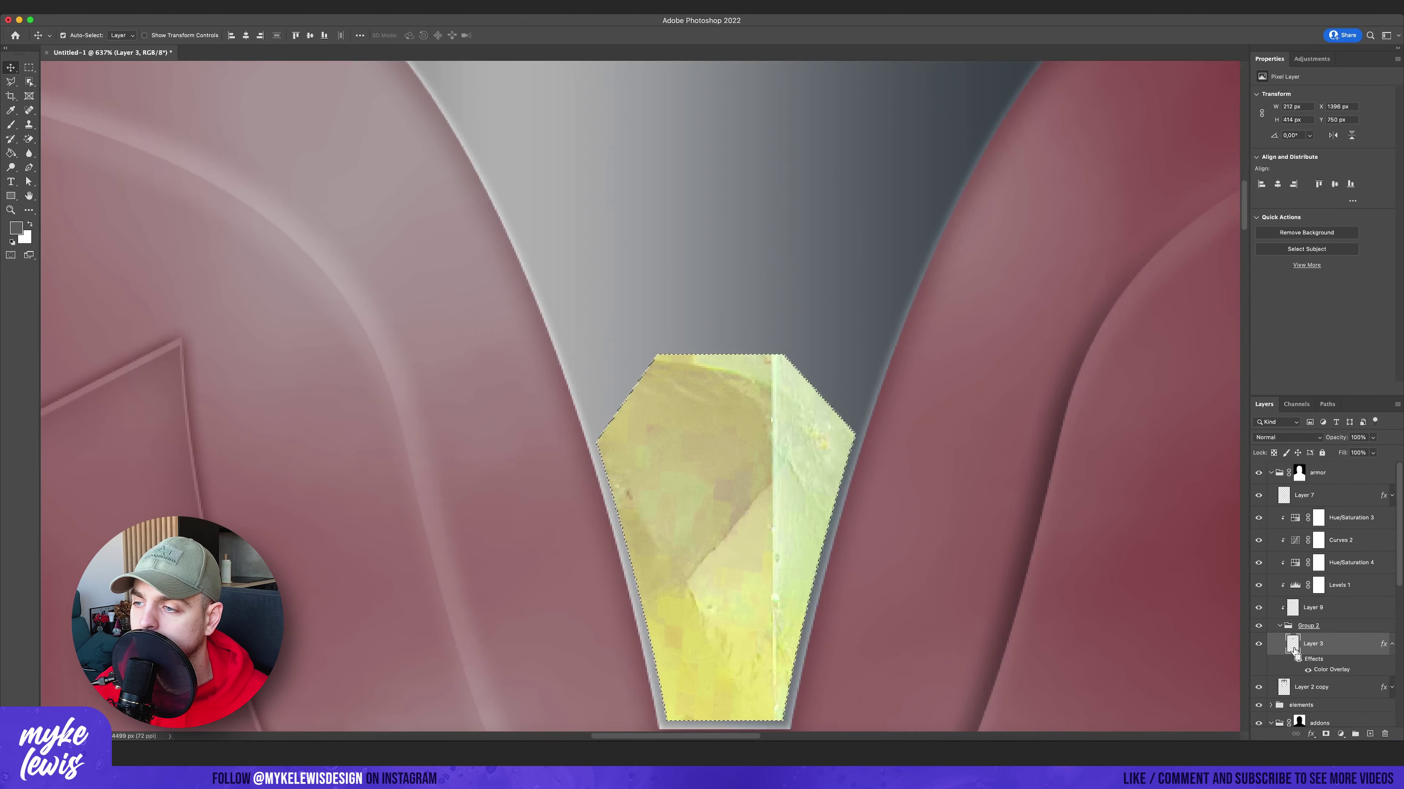
{"action": "left_click", "coordinate": [1348, 517]}
{"action": "key", "text": "super+alt+shift+n"}
{"action": "key", "text": "b"}
{"action": "key", "text": "d"}
{"action": "key", "text": "x"}
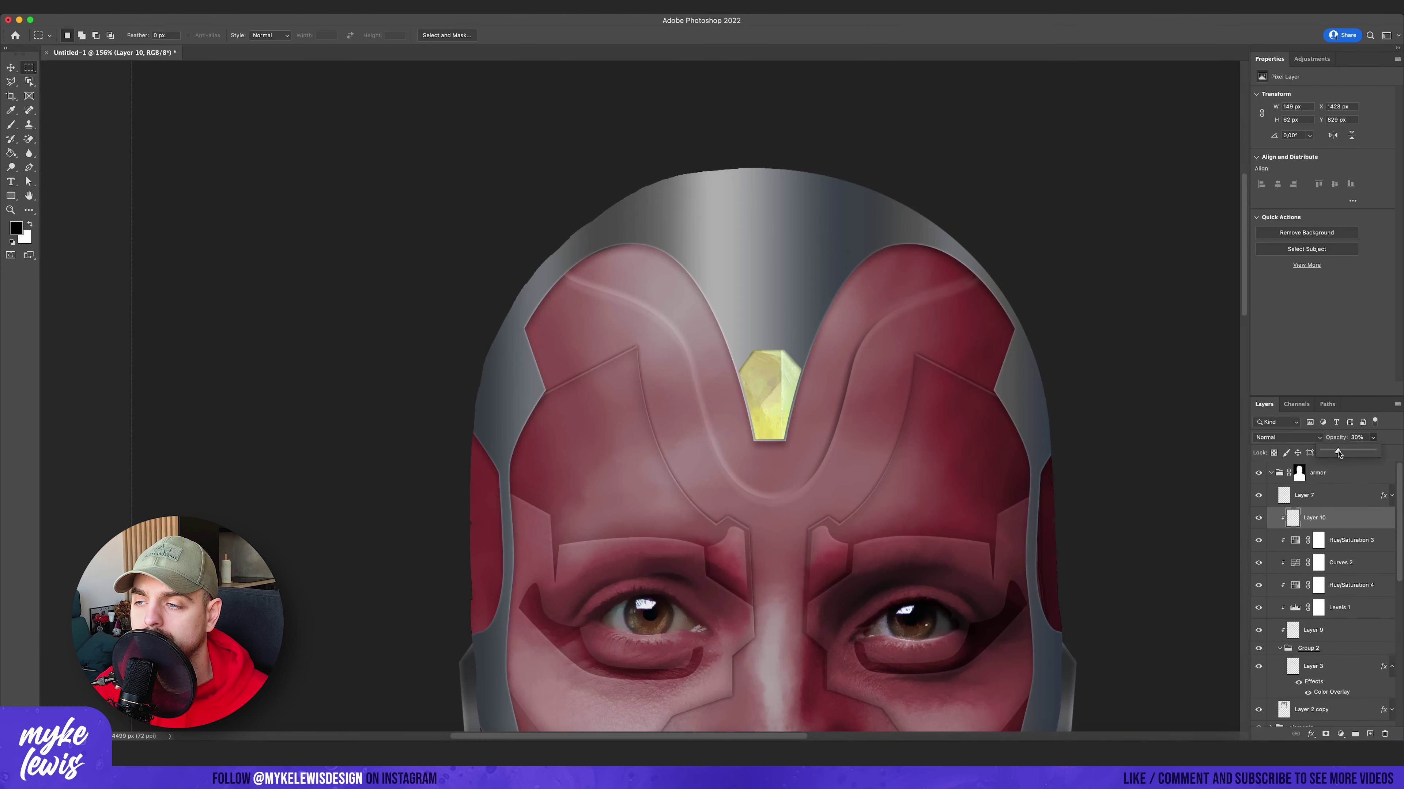
{"action": "scroll", "coordinate": [907, 332], "scroll_direction": "up", "scroll_amount": 5}
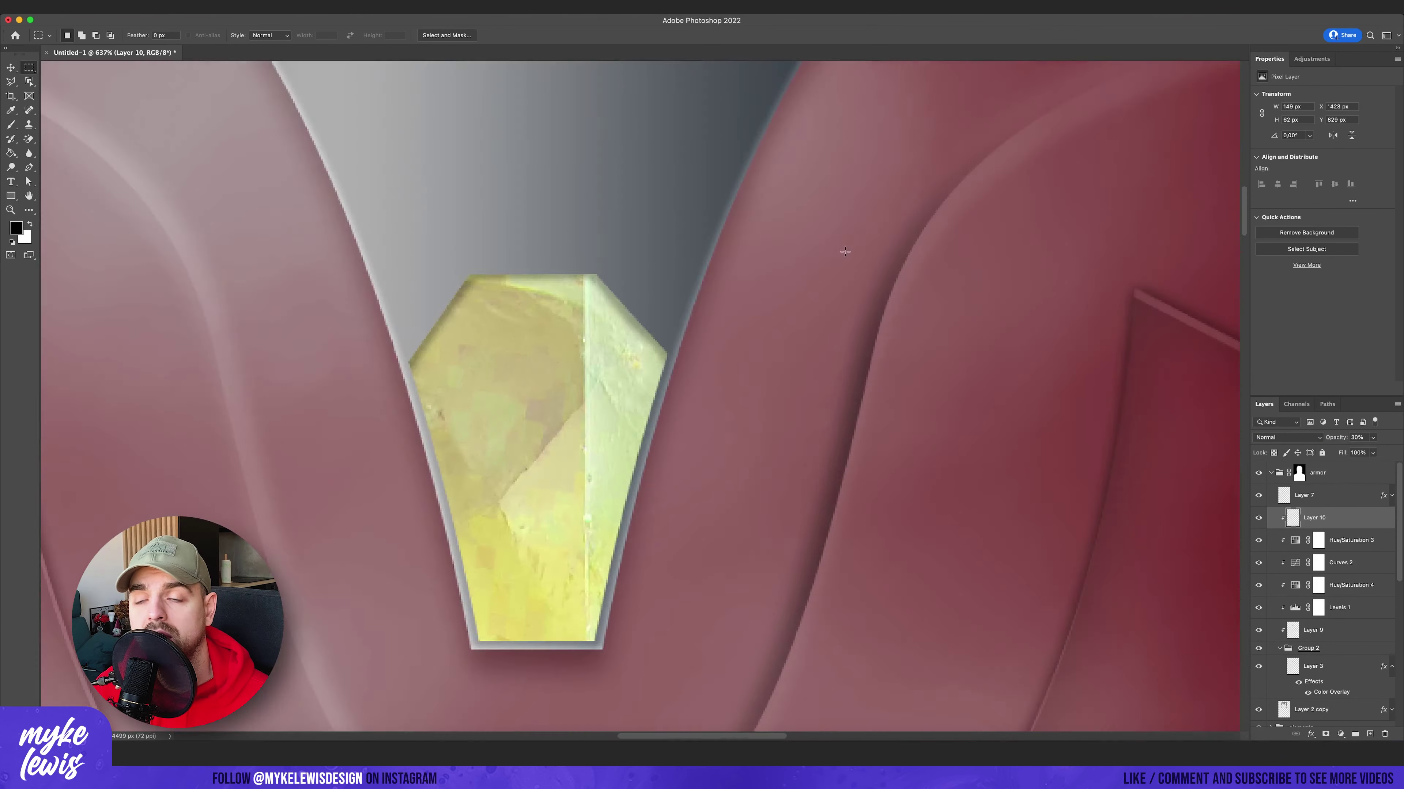
{"action": "scroll", "coordinate": [567, 463], "scroll_direction": "down", "scroll_amount": 6}
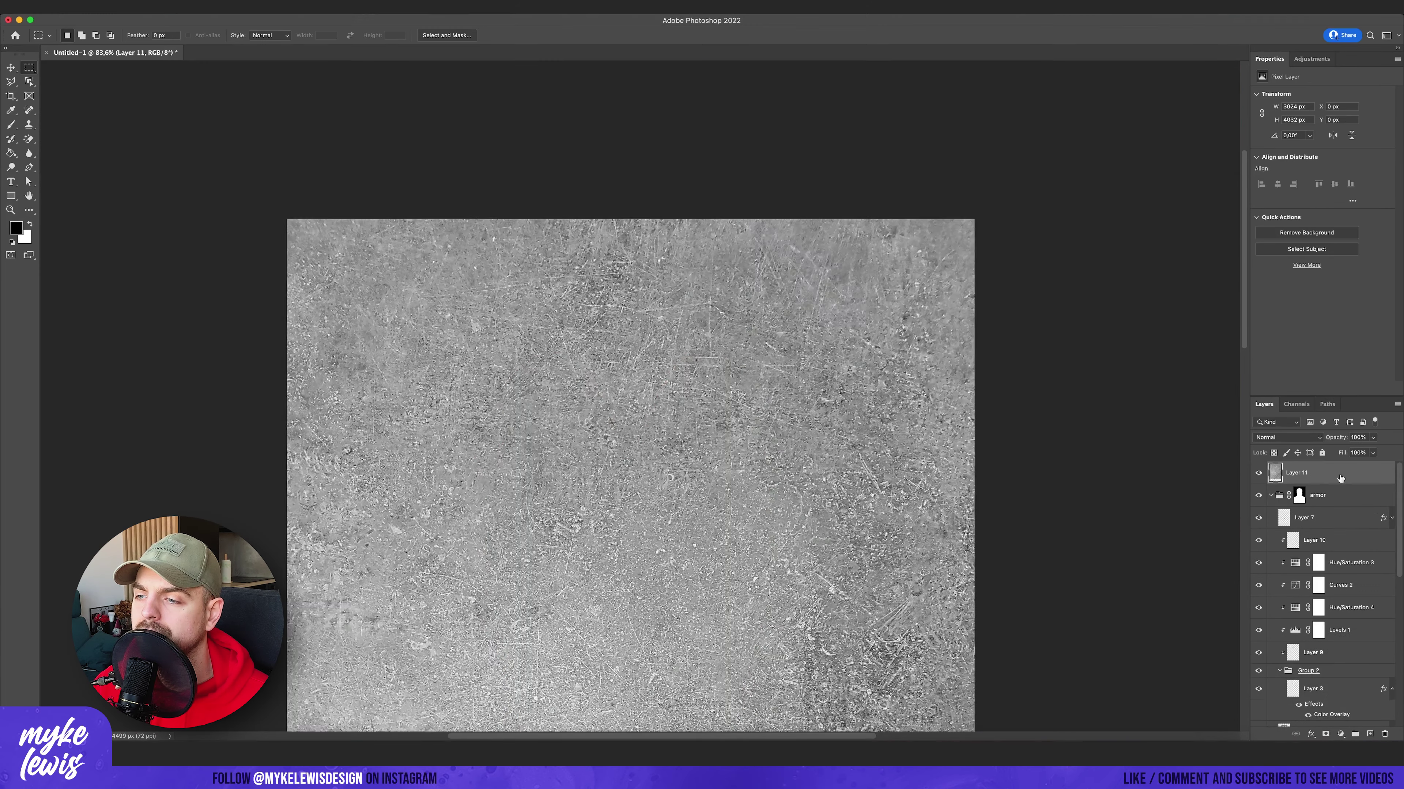
Group the gem layers into a group named Crystal.
{"action": "key", "text": "super+alt+g"}
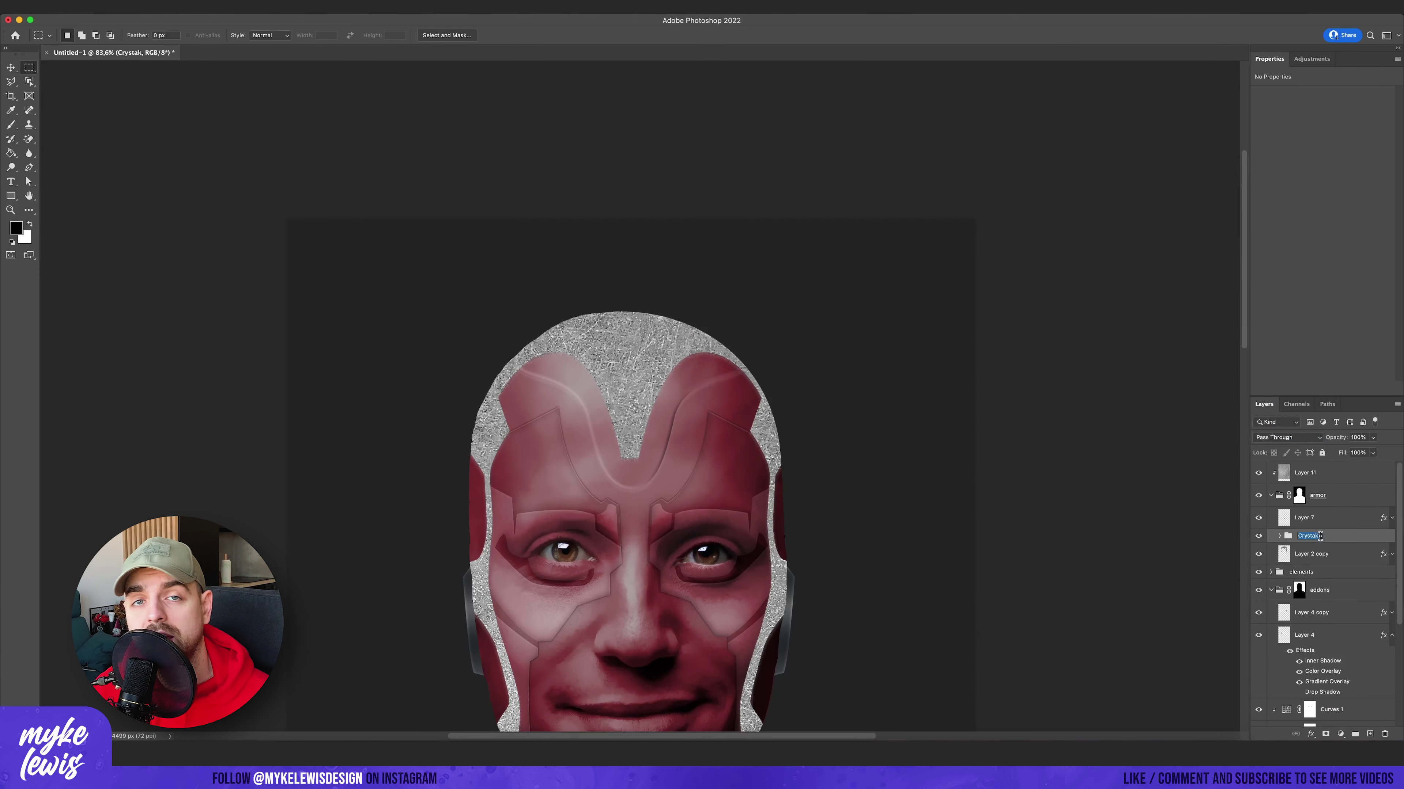
{"action": "key", "text": "Return"}
{"action": "key", "text": "super+shift+bracketright"}
Resize the metal texture layer and set its blend mode to Soft Light.
{"action": "left_click", "coordinate": [1305, 487]}
{"action": "key", "text": "super+t"}
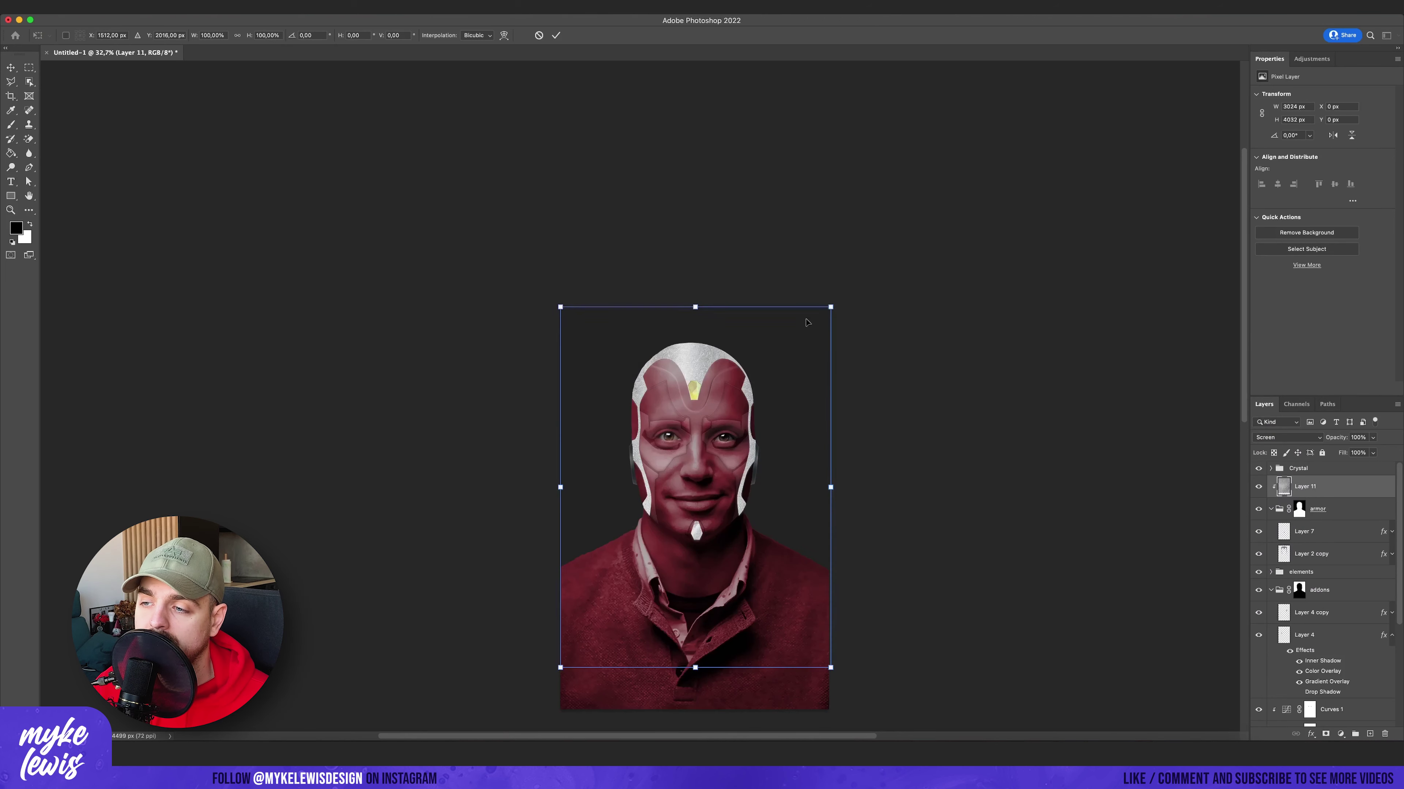
{"action": "key", "text": "Return"}
{"action": "scroll", "coordinate": [699, 400], "scroll_direction": "up", "scroll_amount": 5}
{"action": "left_click", "coordinate": [1288, 438]}
{"action": "left_click", "coordinate": [1288, 517]}
Duplicate the texture over the helmet, set the original to 30% opacity, and add an empty layer.
{"action": "key", "text": "super+j"}
{"action": "left_click_drag", "start_coordinate": [438, 270], "coordinate": [874, 315]}
{"action": "left_click", "coordinate": [1304, 509]}
{"action": "key", "text": "3"}
{"action": "scroll", "coordinate": [735, 264], "scroll_direction": "up", "scroll_amount": 5}
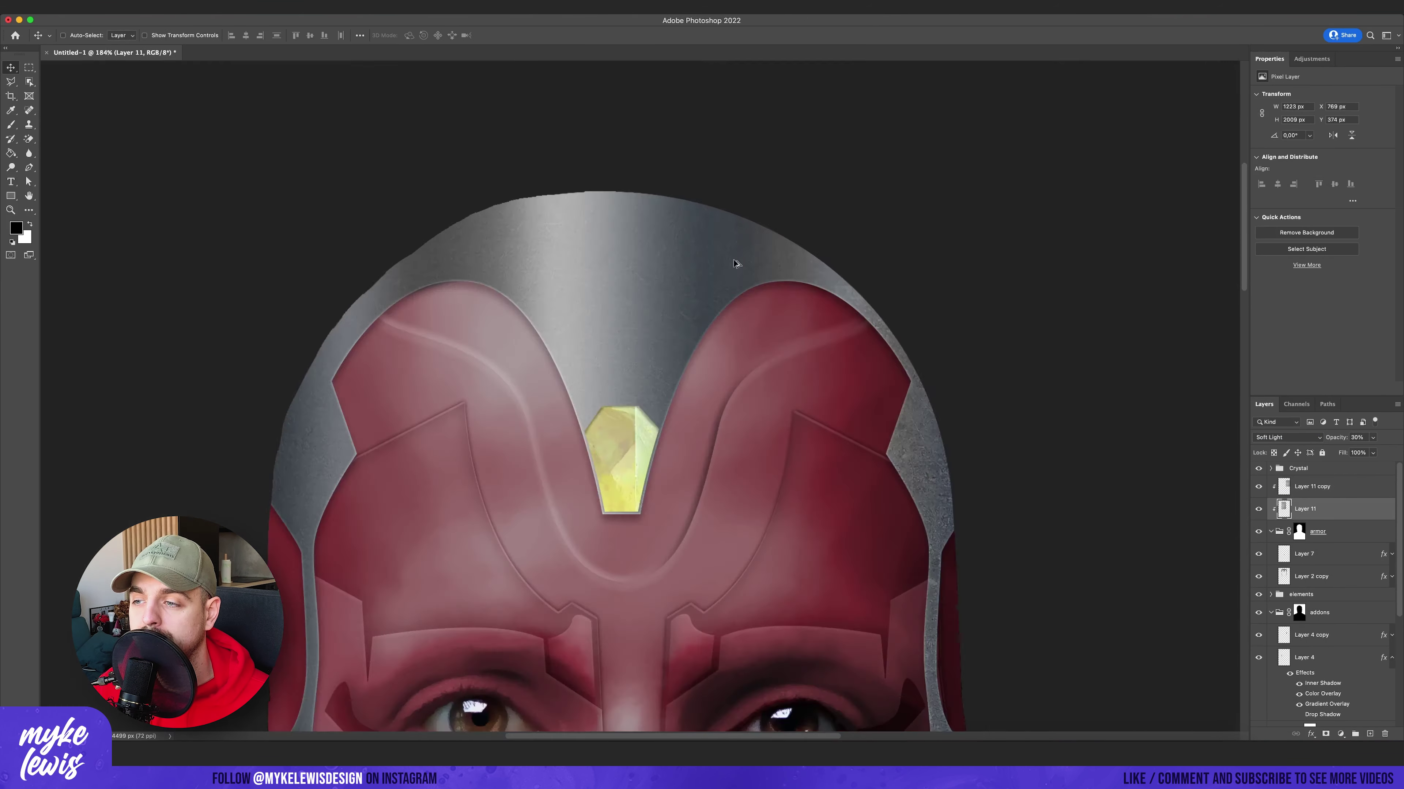
{"action": "scroll", "coordinate": [734, 264], "scroll_direction": "down", "scroll_amount": 5}
{"action": "key", "text": "super+shift+alt+n"}
{"action": "left_click_drag", "start_coordinate": [810, 291], "coordinate": [809, 125]}
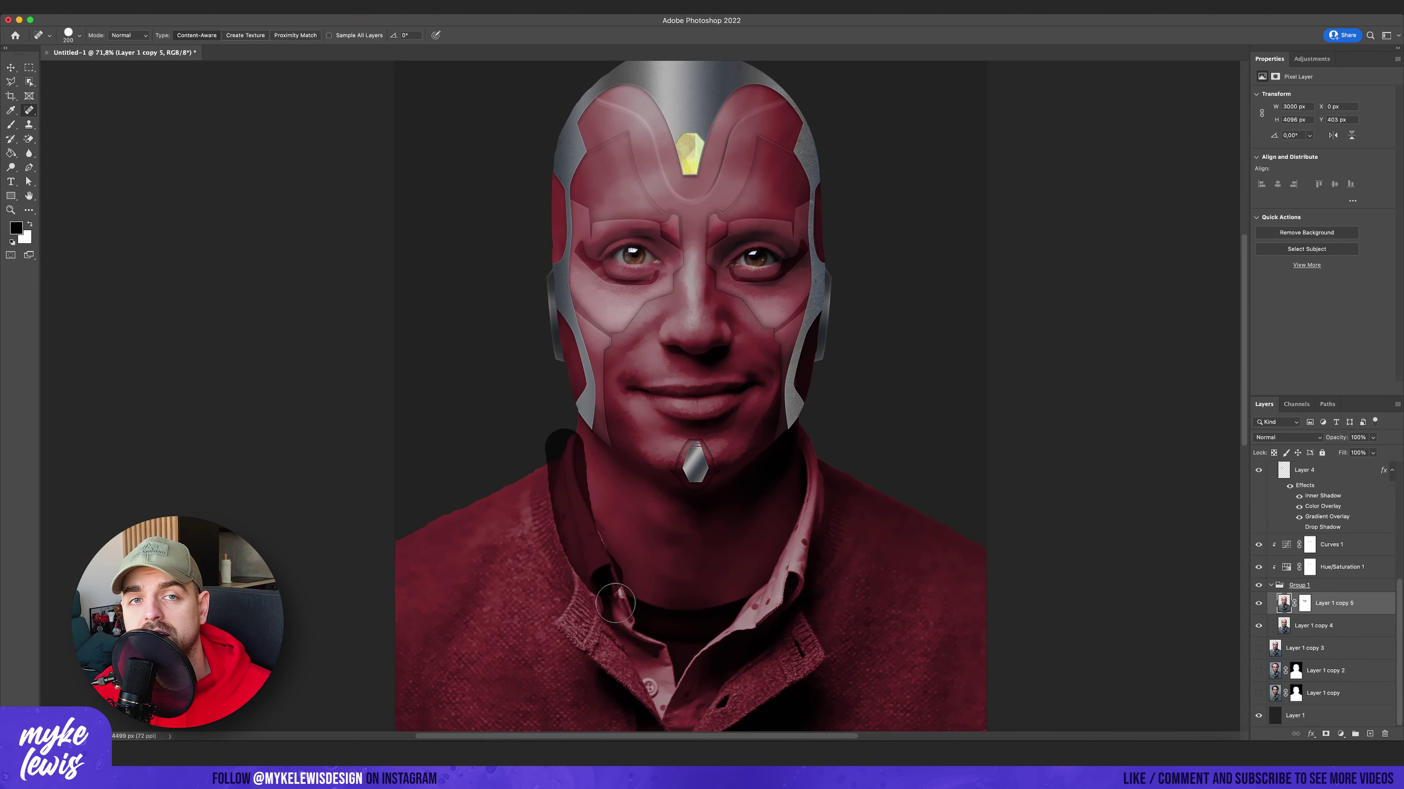
Heal the shirt collar fold left of the chin and draw the collar armor with a layer style.
{"action": "scroll", "coordinate": [661, 486], "scroll_direction": "up", "scroll_amount": 8}
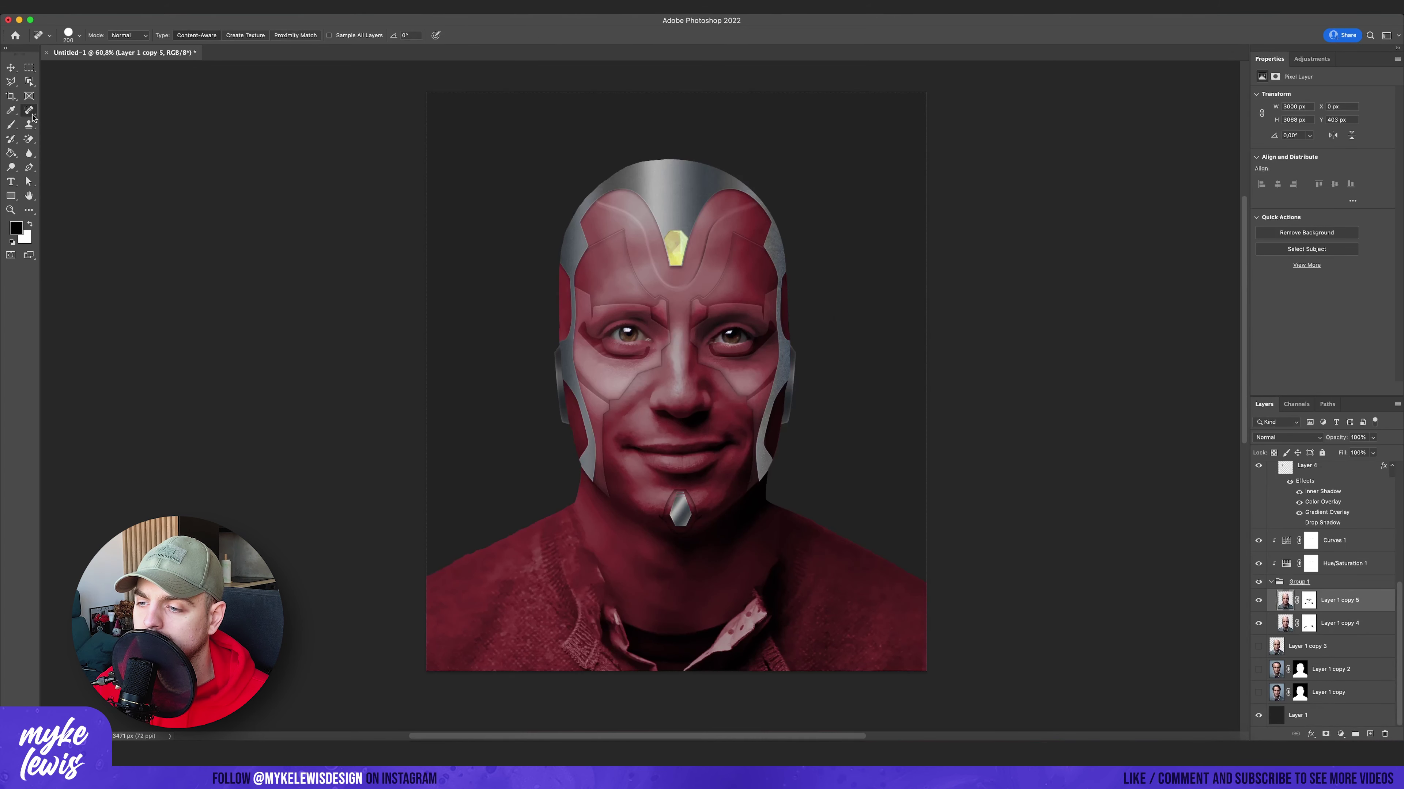
{"action": "mouse_move", "coordinate": [605, 570]}
{"action": "left_mouse_down"}
{"action": "mouse_move", "coordinate": [625, 658]}
{"action": "mouse_move", "coordinate": [752, 641]}
{"action": "left_mouse_up"}
{"action": "key", "text": "p"}
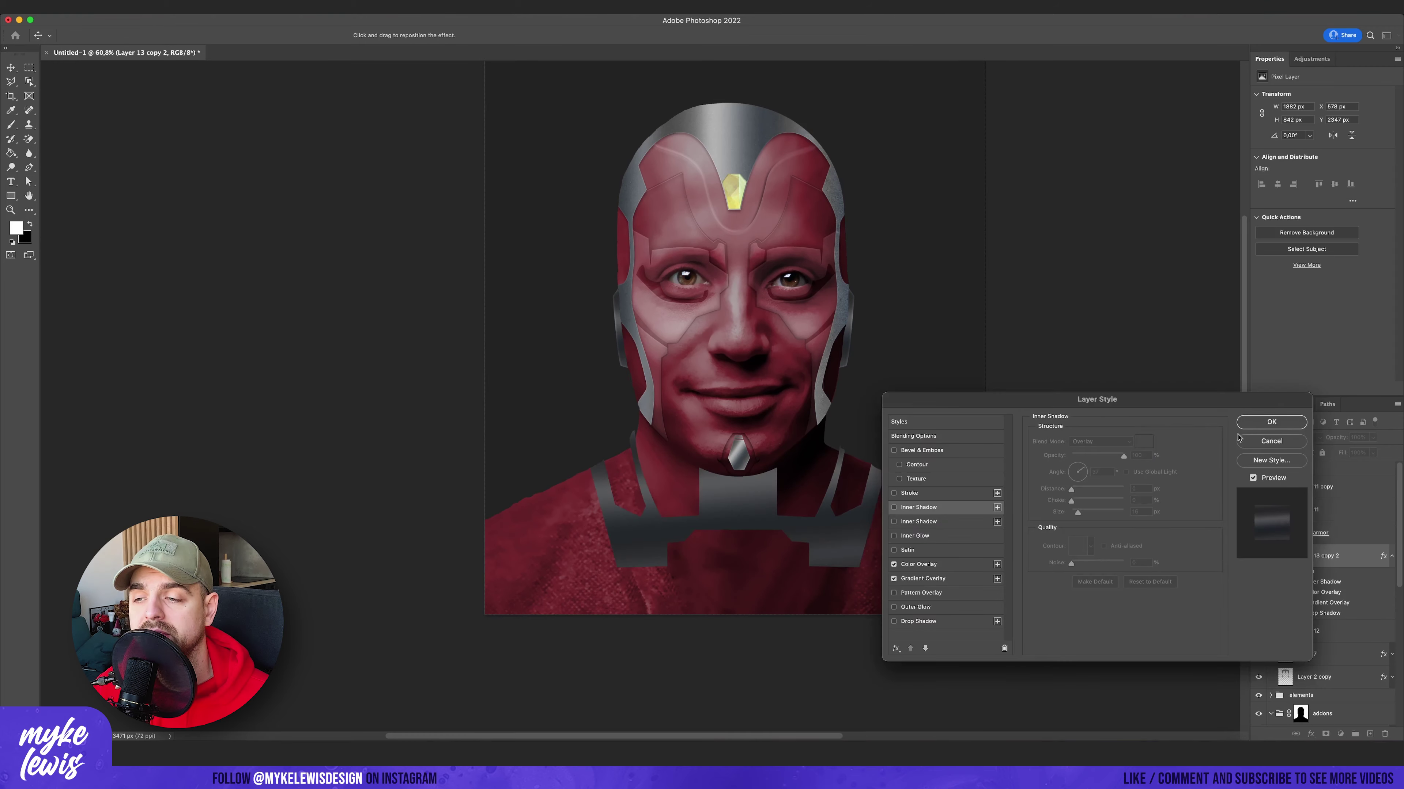
{"action": "left_click", "coordinate": [1267, 423]}
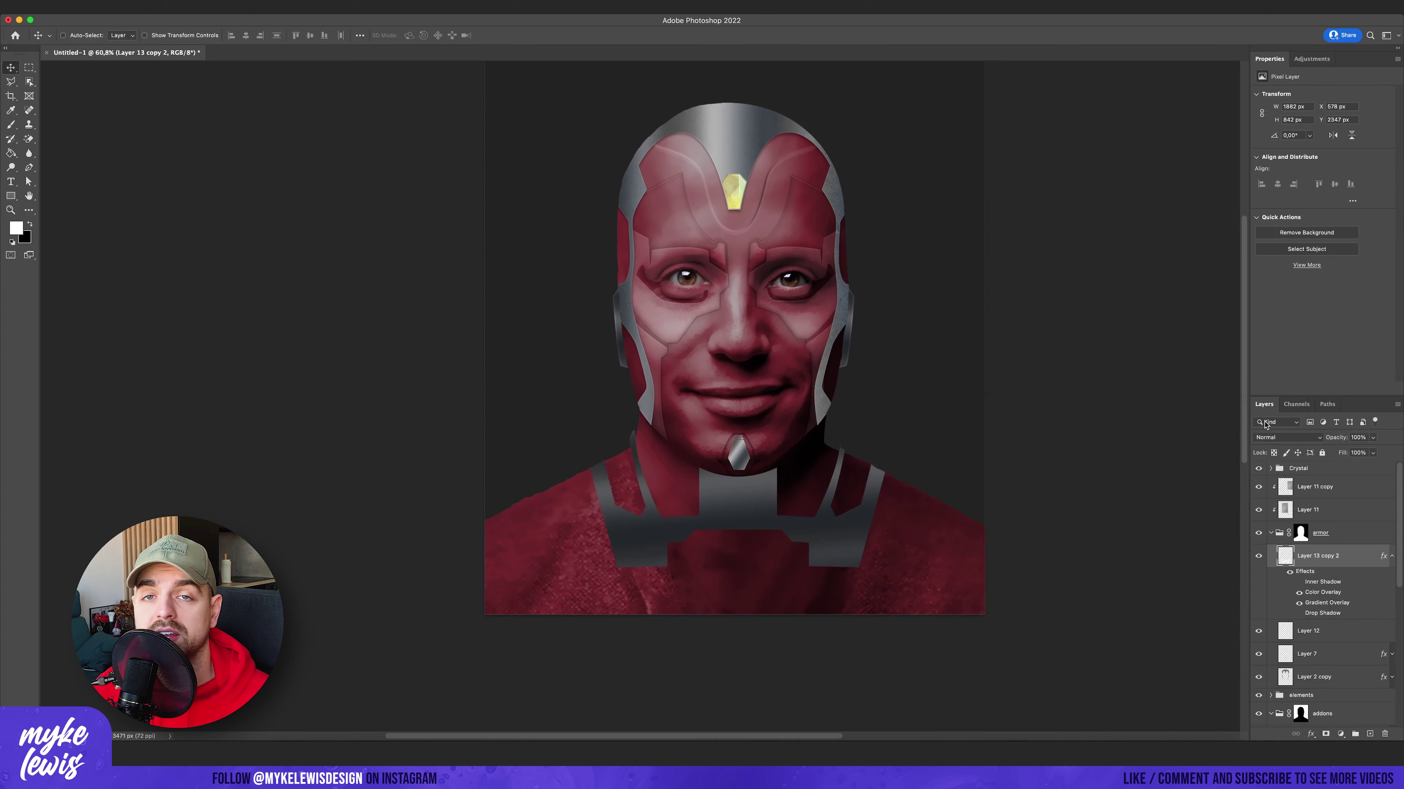
Load the armor group mask as a selection, paint it black, deselect and hide the collar layer.
{"action": "left_click", "coordinate": [1301, 534]}
{"action": "right_click", "coordinate": [1301, 534]}
{"action": "left_click", "coordinate": [1260, 635]}
{"action": "key", "text": "b"}
{"action": "key", "text": "x"}
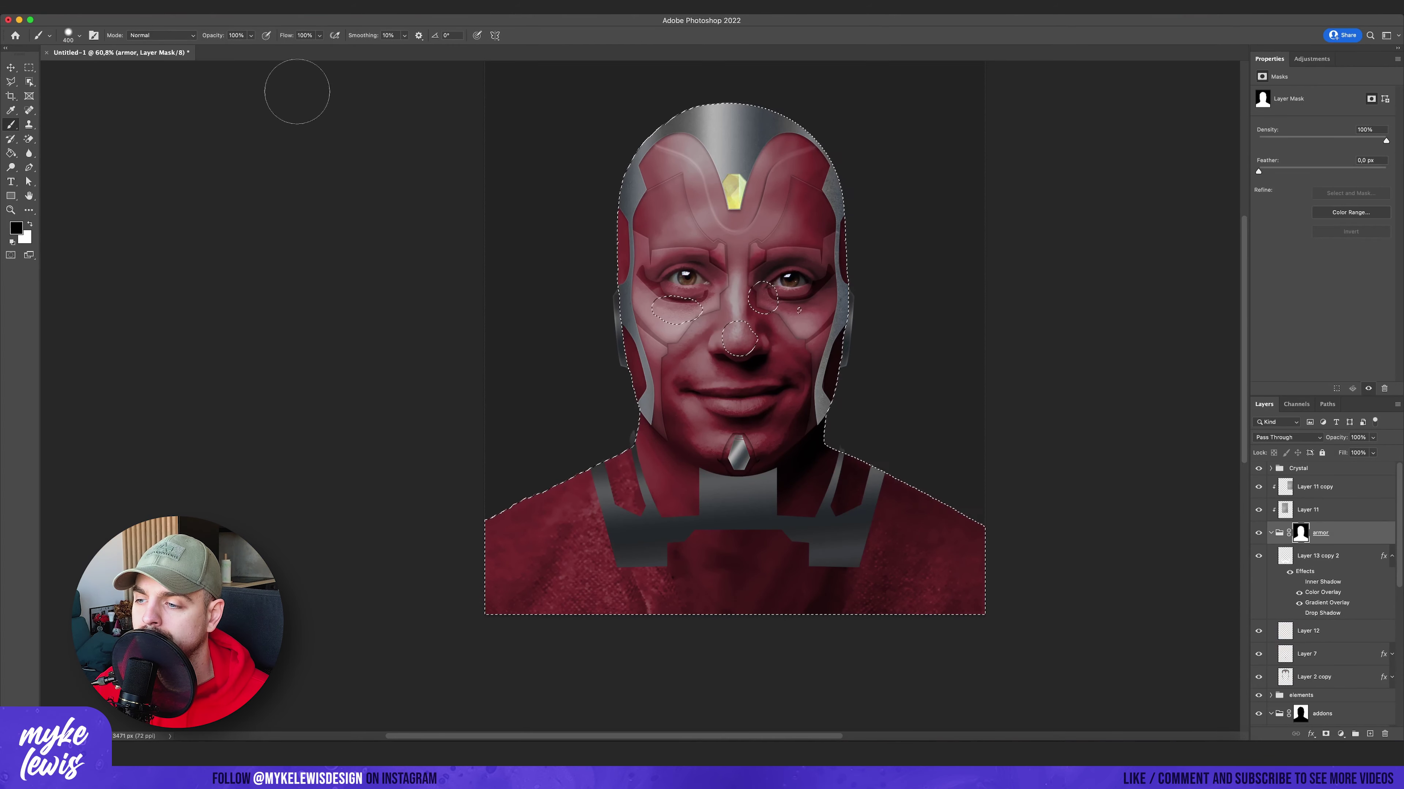
{"action": "key", "text": "super+d"}
{"action": "key", "text": "m"}
{"action": "scroll", "coordinate": [934, 508], "scroll_direction": "up", "scroll_amount": 2}
{"action": "left_click", "coordinate": [1258, 555]}
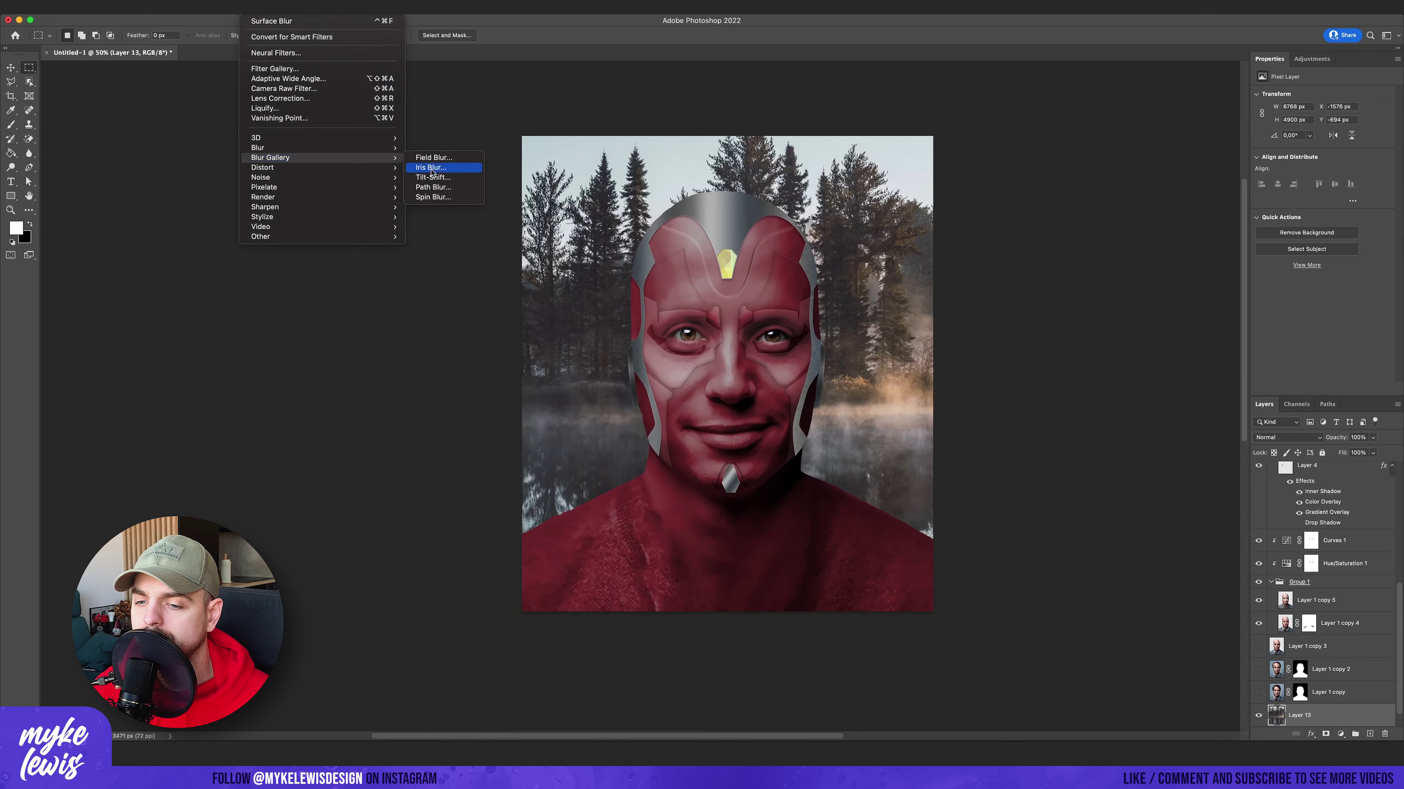
Apply a Field Blur to the forest background and clip a Hue/Saturation adjustment to Layer 14.
{"action": "left_click", "coordinate": [442, 154]}
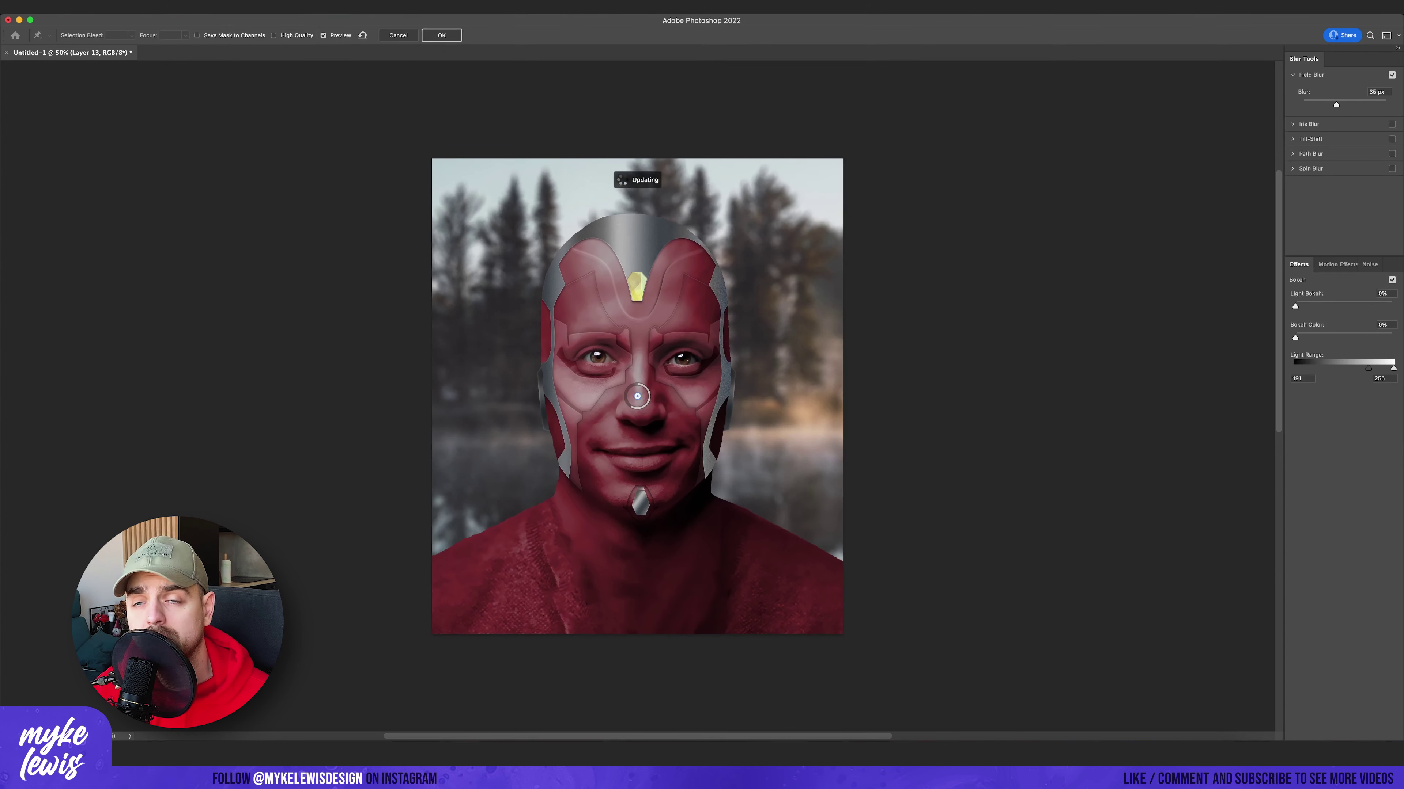
{"action": "left_click", "coordinate": [448, 36]}
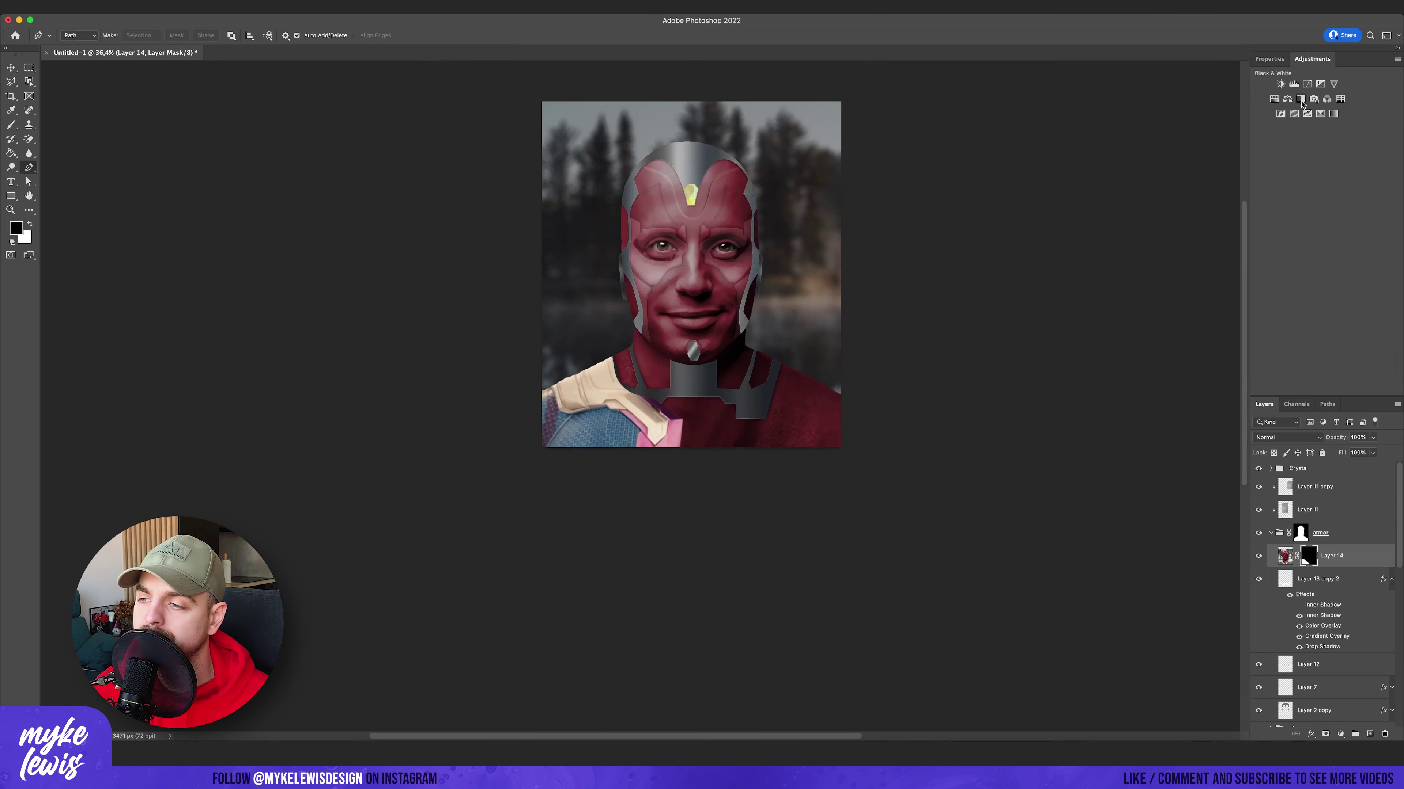
{"action": "left_click", "coordinate": [1274, 99]}
{"action": "left_click", "coordinate": [1312, 58]}
Clip a Brightness/Contrast adjustment to the shoulder armor with brightness -7.
{"action": "left_click", "coordinate": [1280, 84]}
{"action": "left_click", "coordinate": [1312, 58]}
{"action": "left_click", "coordinate": [1294, 555]}
{"action": "left_click_drag", "start_coordinate": [1326, 125], "coordinate": [1319, 125]}
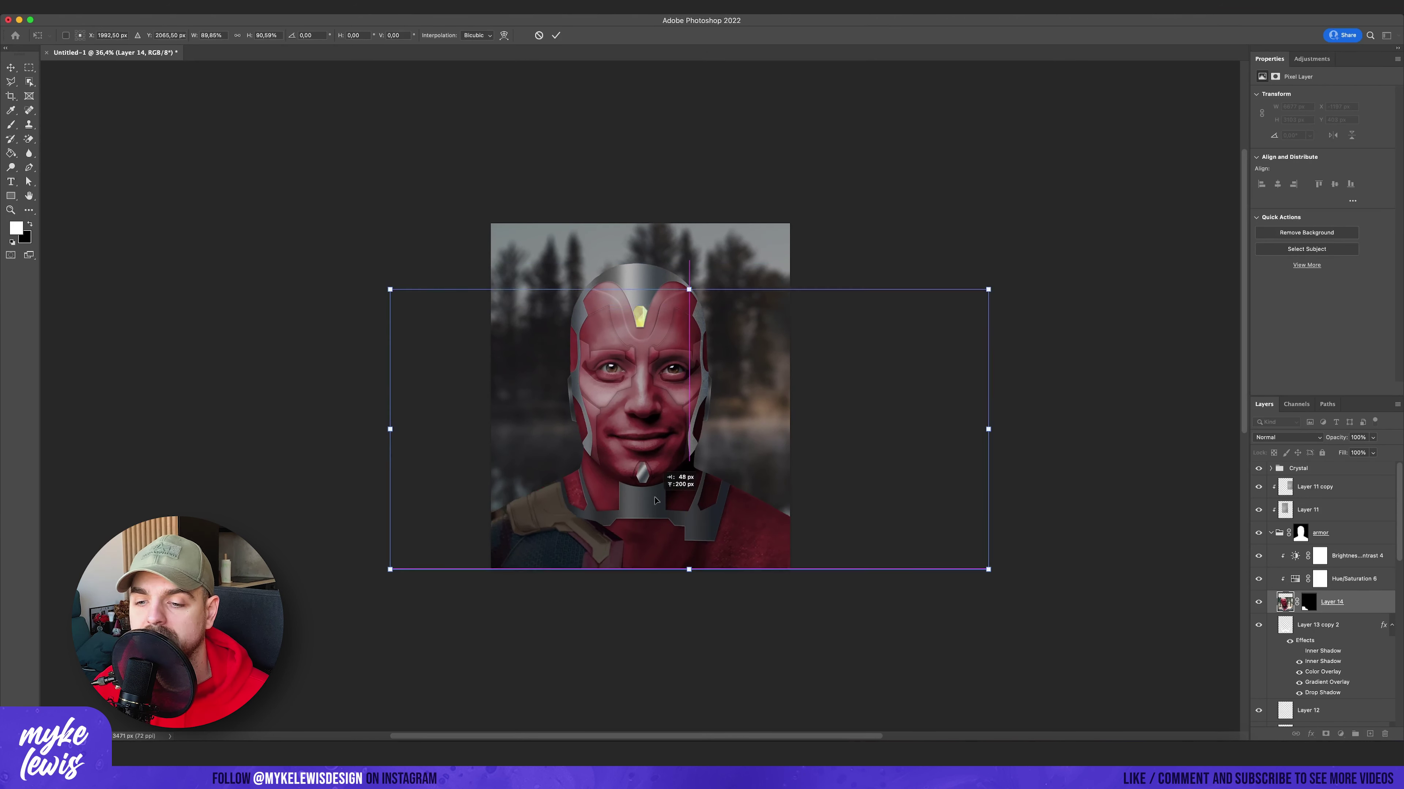
Group the shoulder armor layers and move the new group below Layer 2 copy.
{"action": "key", "text": "Return"}
{"action": "key", "text": "super+g"}
{"action": "left_click_drag", "start_coordinate": [1344, 558], "coordinate": [1265, 597]}
{"action": "key", "text": "v"}
Enlarge the shoulder armor with Free Transform and shift it into place on the shoulder.
{"action": "key", "text": "super+t"}
{"action": "left_click_drag", "start_coordinate": [981, 567], "coordinate": [1112, 620]}
{"action": "left_click_drag", "start_coordinate": [636, 381], "coordinate": [661, 366]}
{"action": "key", "text": "Return"}
{"action": "key", "text": "super+t"}
{"action": "left_click_drag", "start_coordinate": [1083, 406], "coordinate": [1099, 406]}
{"action": "left_click_drag", "start_coordinate": [326, 405], "coordinate": [345, 406]}
{"action": "key", "text": "Escape"}
{"action": "left_click_drag", "start_coordinate": [1359, 608], "coordinate": [1348, 587]}
Duplicate the shoulder armor, flip the copy horizontally, and nudge it onto the right shoulder.
{"action": "key", "text": "super+j"}
{"action": "left_click", "coordinate": [310, 318]}
{"action": "left_click_drag", "start_coordinate": [636, 530], "coordinate": [652, 535]}
Group both shoulder armor layers as Group 4 and give them a Drop Shadow.
{"action": "left_click", "coordinate": [1354, 595], "text": "shift"}
{"action": "key", "text": "super+g"}
{"action": "left_click_drag", "start_coordinate": [1315, 595], "coordinate": [1281, 528]}
{"action": "left_click", "coordinate": [1281, 527]}
{"action": "right_click", "coordinate": [1348, 603]}
{"action": "left_click", "coordinate": [1166, 618]}
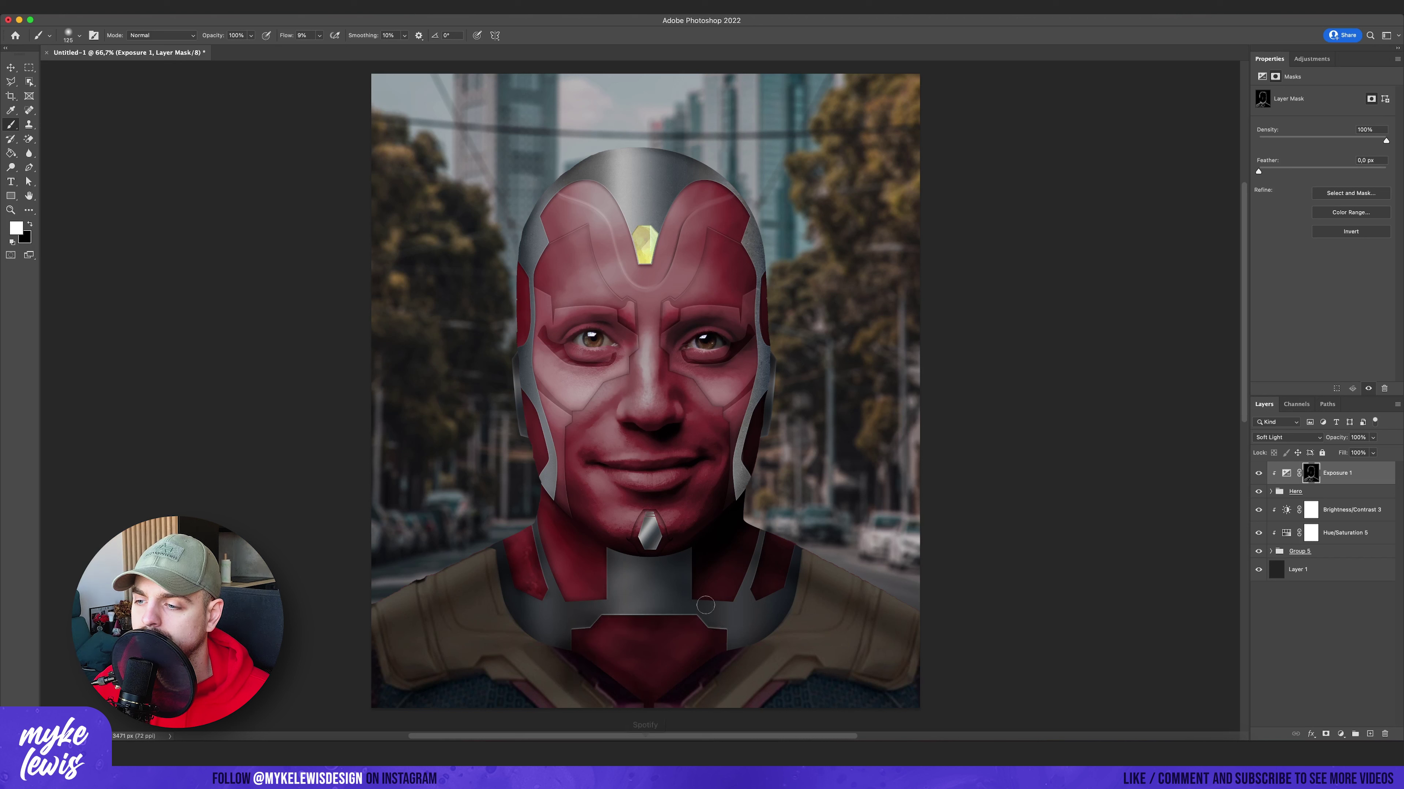
Add a darkening adjustment with a hidden mask to deepen the red around the eyes.
{"action": "key", "text": "F2"}
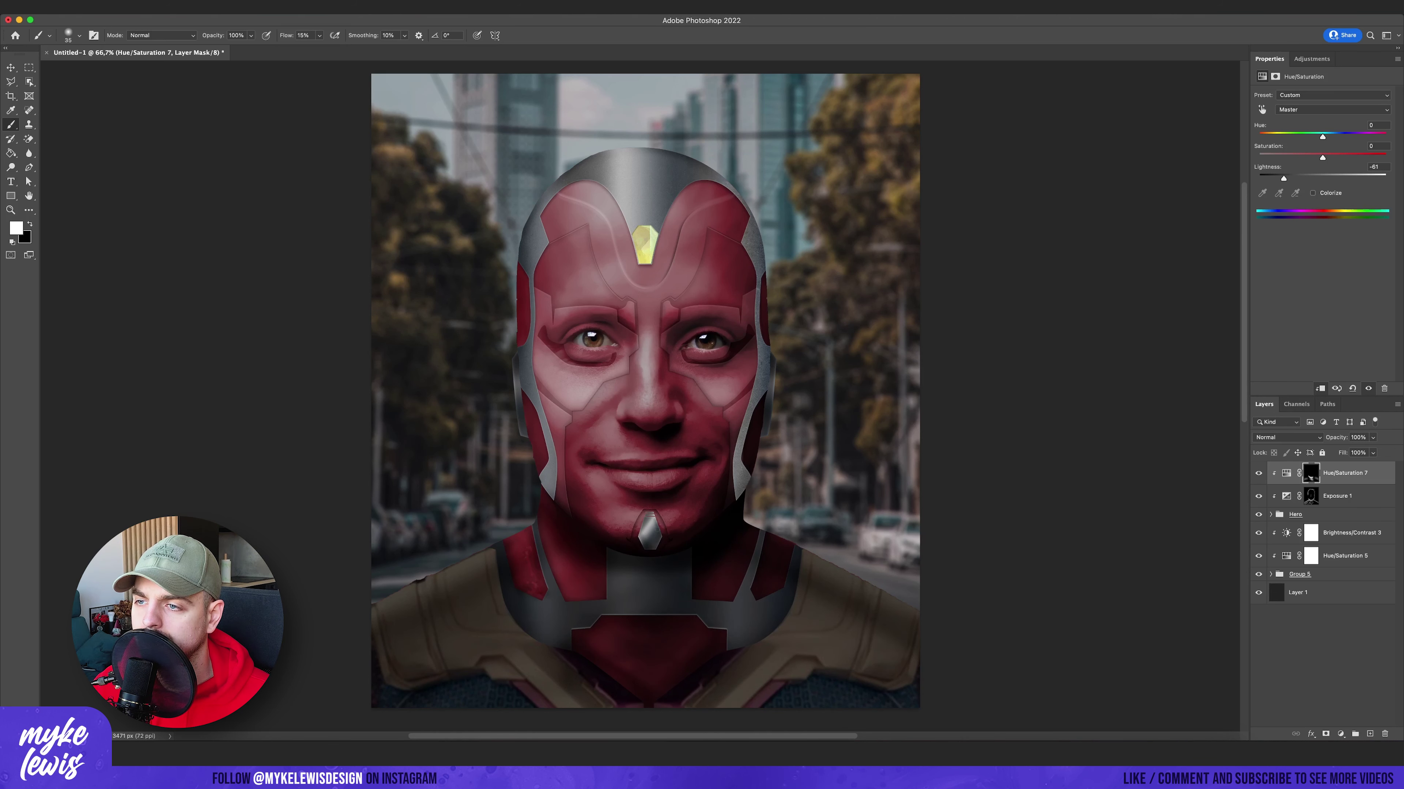
{"action": "scroll", "coordinate": [738, 469], "scroll_direction": "up", "scroll_amount": 5}
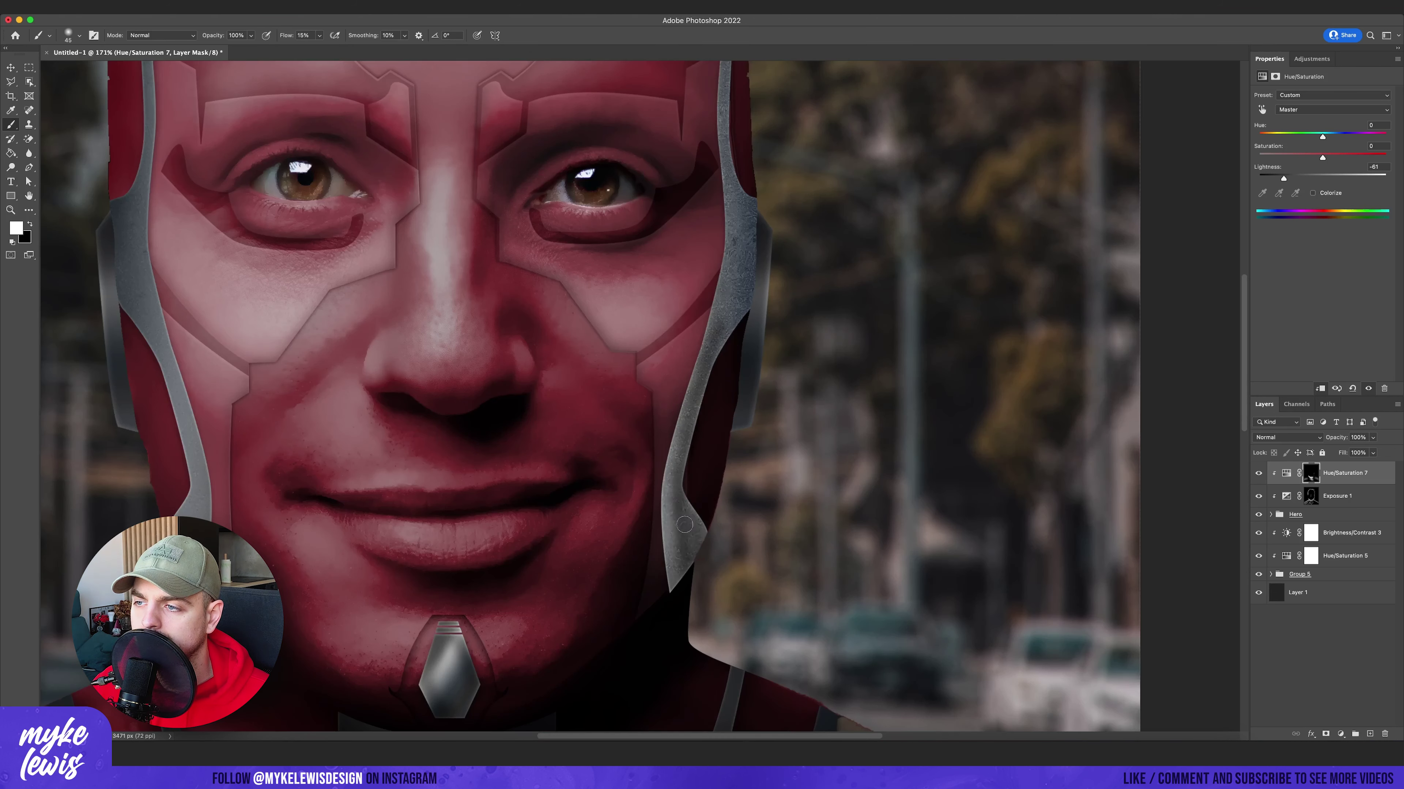
{"action": "scroll", "coordinate": [708, 578], "scroll_direction": "down", "scroll_amount": 5}
{"action": "scroll", "coordinate": [708, 579], "scroll_direction": "up", "scroll_amount": 3}
{"action": "scroll", "coordinate": [708, 579], "scroll_direction": "down", "scroll_amount": 2}
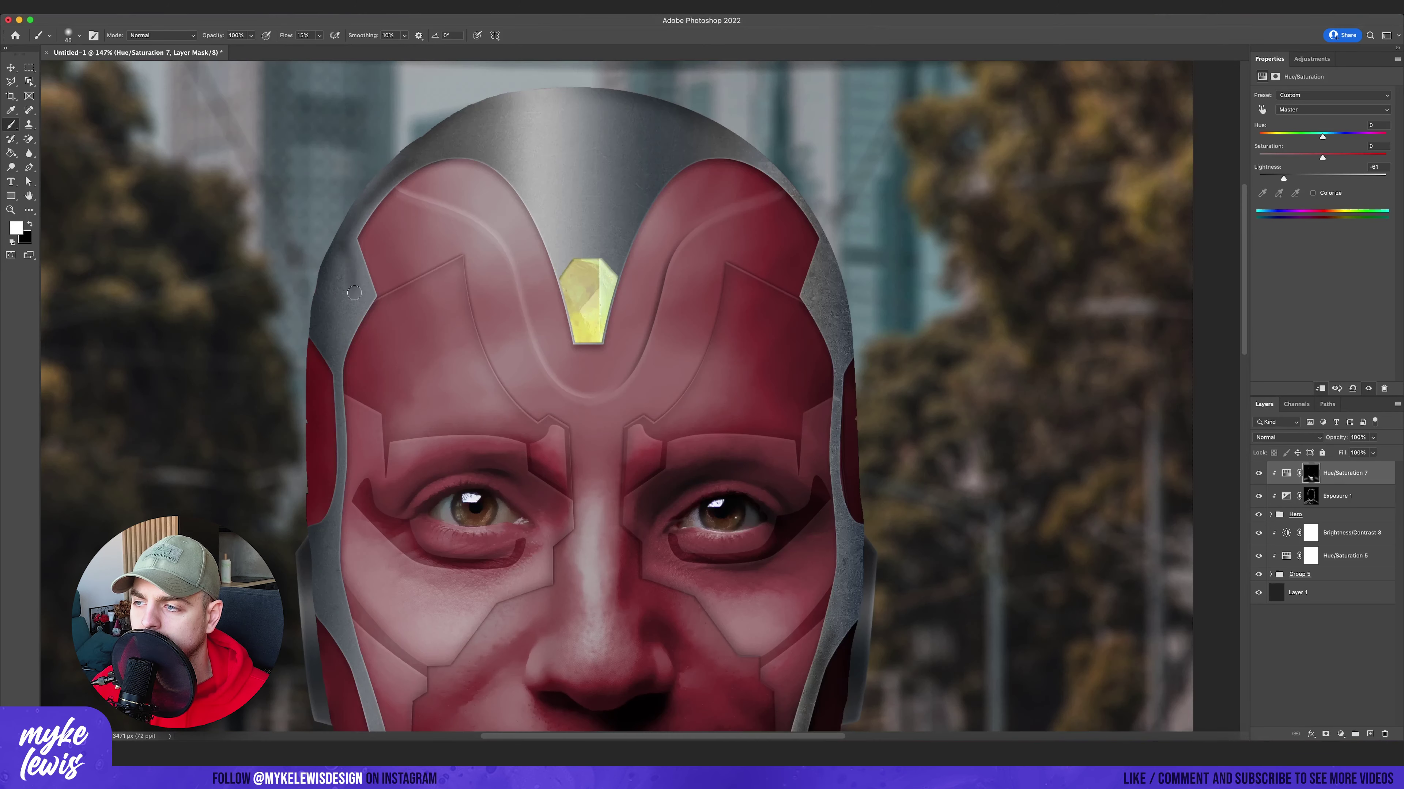
{"action": "scroll", "coordinate": [550, 266], "scroll_direction": "down", "scroll_amount": 2}
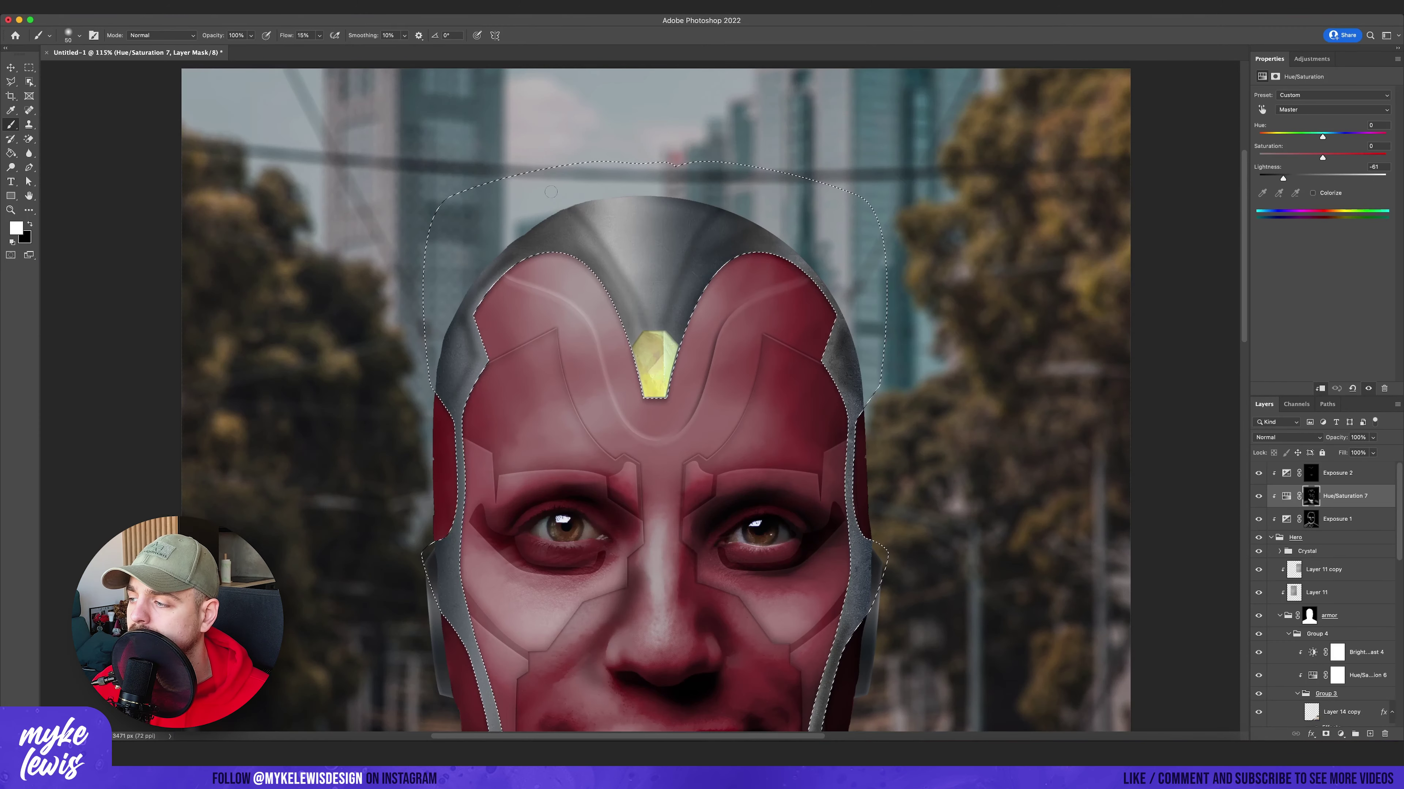
{"action": "scroll", "coordinate": [660, 326], "scroll_direction": "down", "scroll_amount": 2}
{"action": "scroll", "coordinate": [791, 412], "scroll_direction": "up", "scroll_amount": 4}
{"action": "scroll", "coordinate": [792, 412], "scroll_direction": "down", "scroll_amount": 5}
{"action": "scroll", "coordinate": [791, 412], "scroll_direction": "up", "scroll_amount": 1}
{"action": "scroll", "coordinate": [504, 581], "scroll_direction": "down", "scroll_amount": 3}
{"action": "scroll", "coordinate": [505, 580], "scroll_direction": "up", "scroll_amount": 3}
{"action": "scroll", "coordinate": [504, 580], "scroll_direction": "down", "scroll_amount": 1}
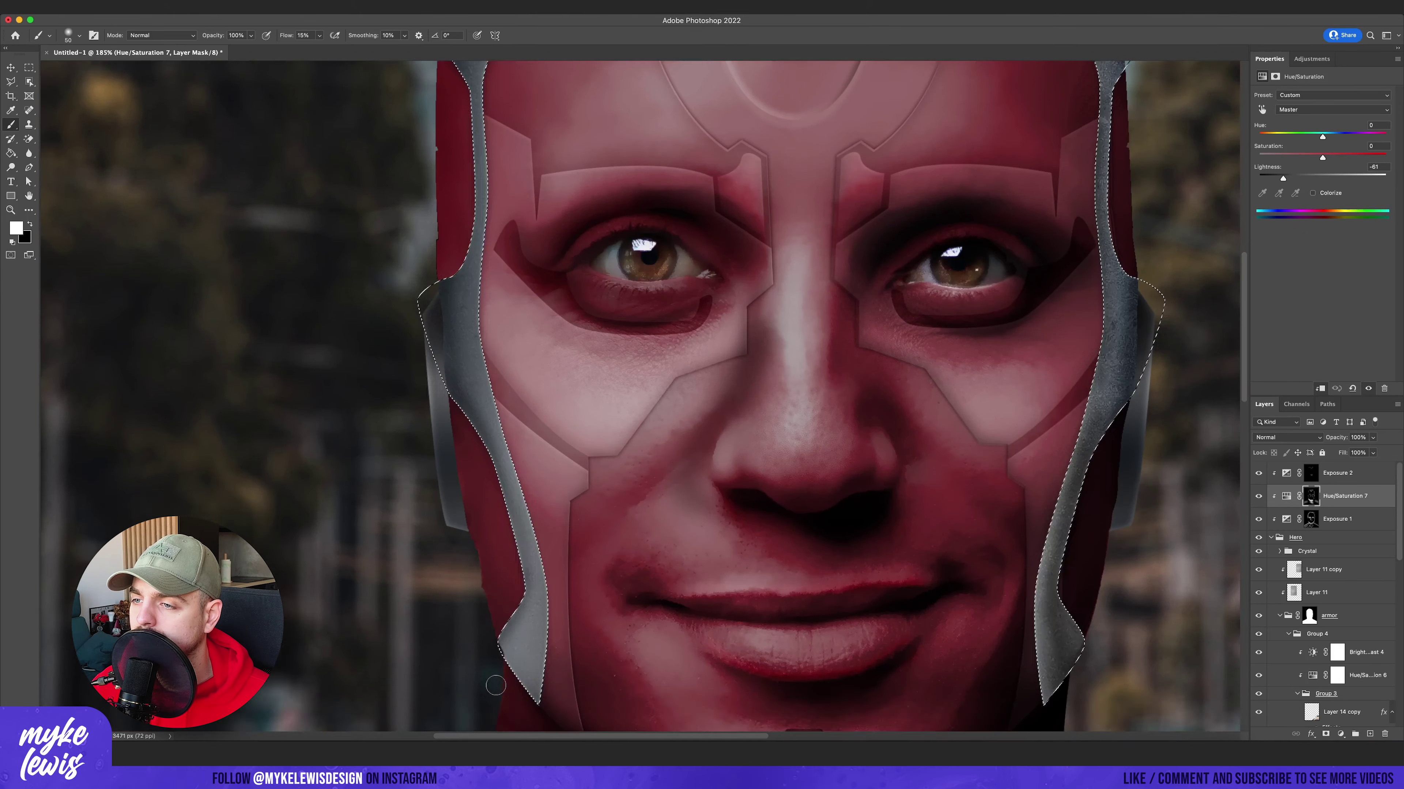
{"action": "scroll", "coordinate": [463, 404], "scroll_direction": "up", "scroll_amount": 5}
{"action": "scroll", "coordinate": [468, 441], "scroll_direction": "down", "scroll_amount": 6}
Drop the helmet selection, trial a lightening Hue/Saturation (Lightness +31) with black mask, then undo it.
{"action": "key", "text": "m"}
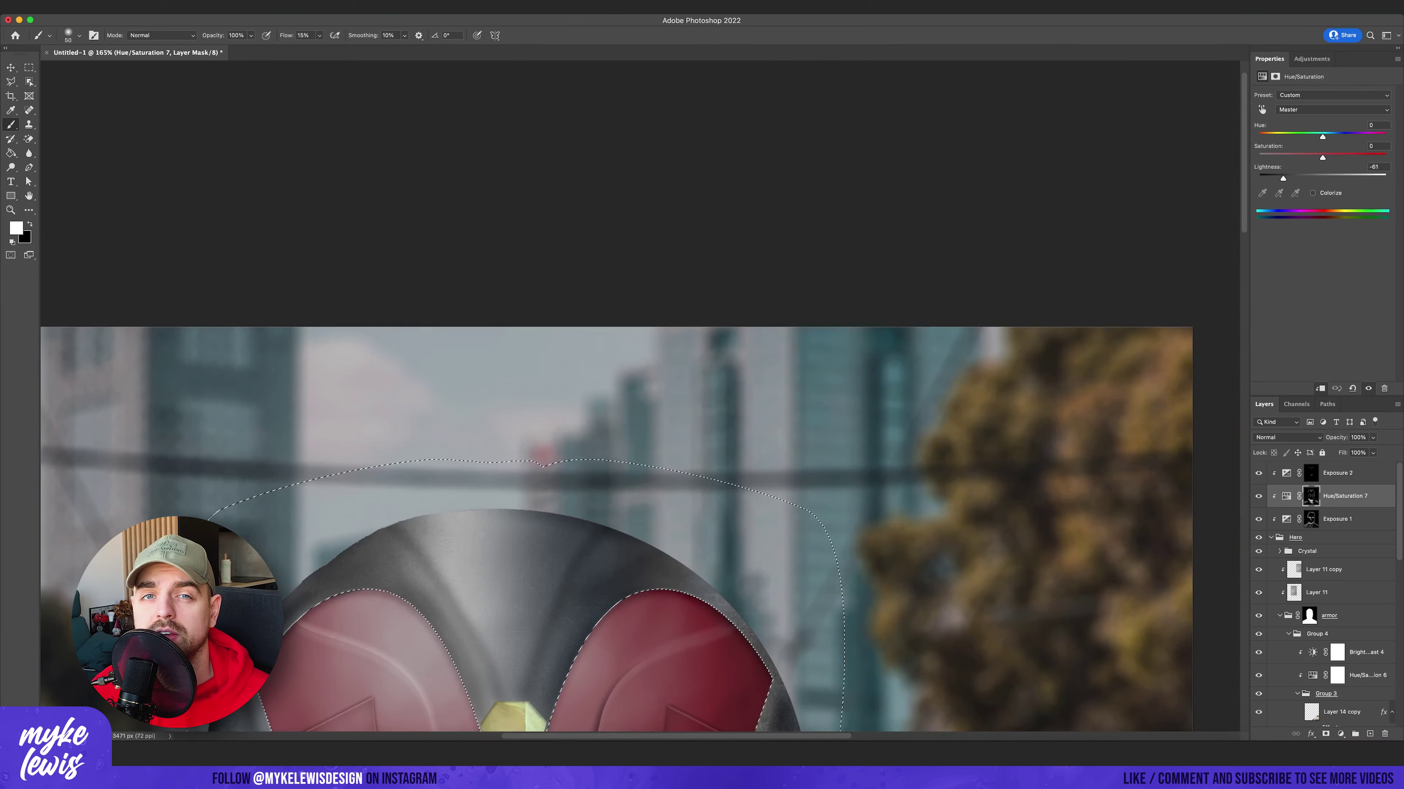
{"action": "key", "text": "ctrl+d"}
{"action": "scroll", "coordinate": [644, 556], "scroll_direction": "up", "scroll_amount": 3}
{"action": "scroll", "coordinate": [645, 557], "scroll_direction": "up", "scroll_amount": 1}
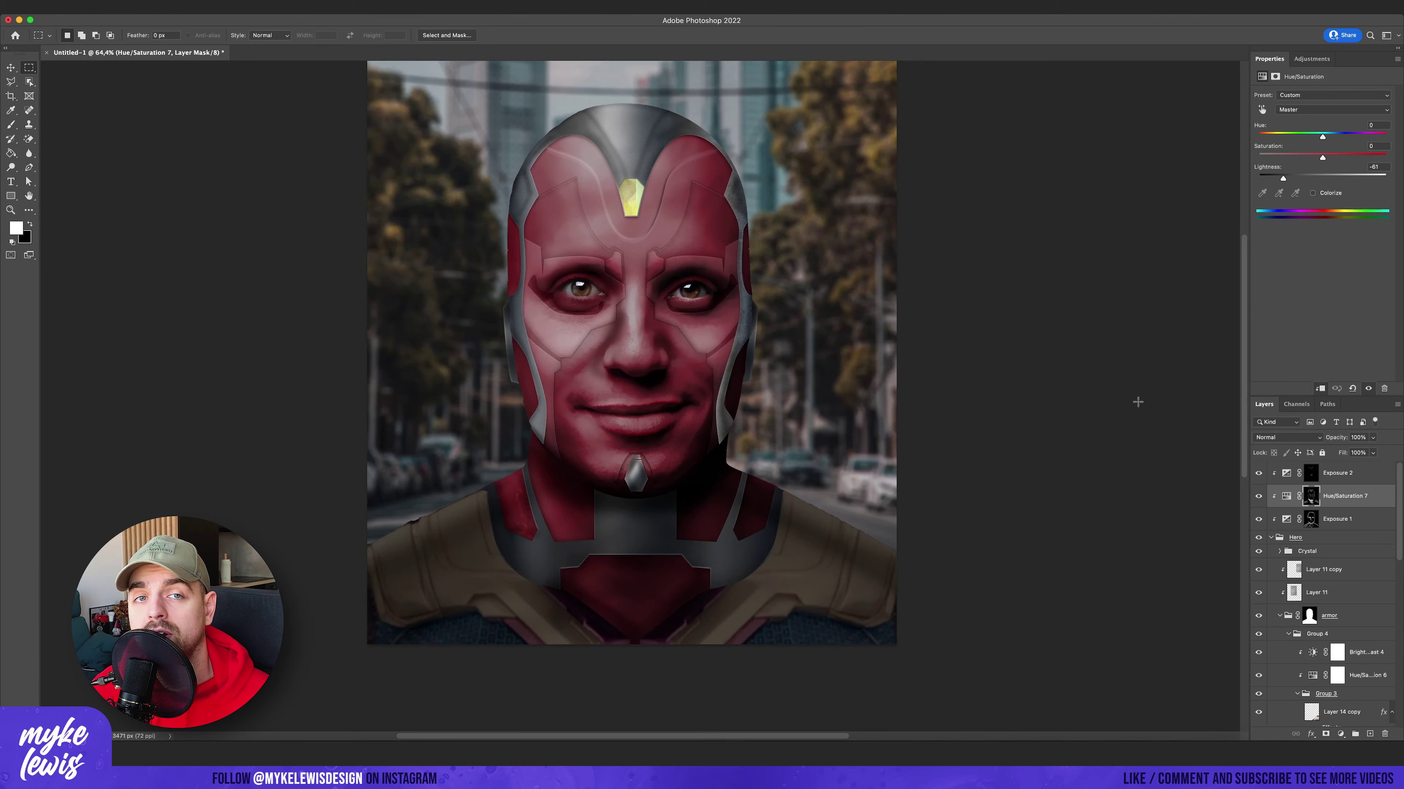
{"action": "left_click", "coordinate": [1311, 58]}
{"action": "left_click", "coordinate": [1276, 88]}
{"action": "left_click_drag", "start_coordinate": [1322, 178], "coordinate": [1341, 178]}
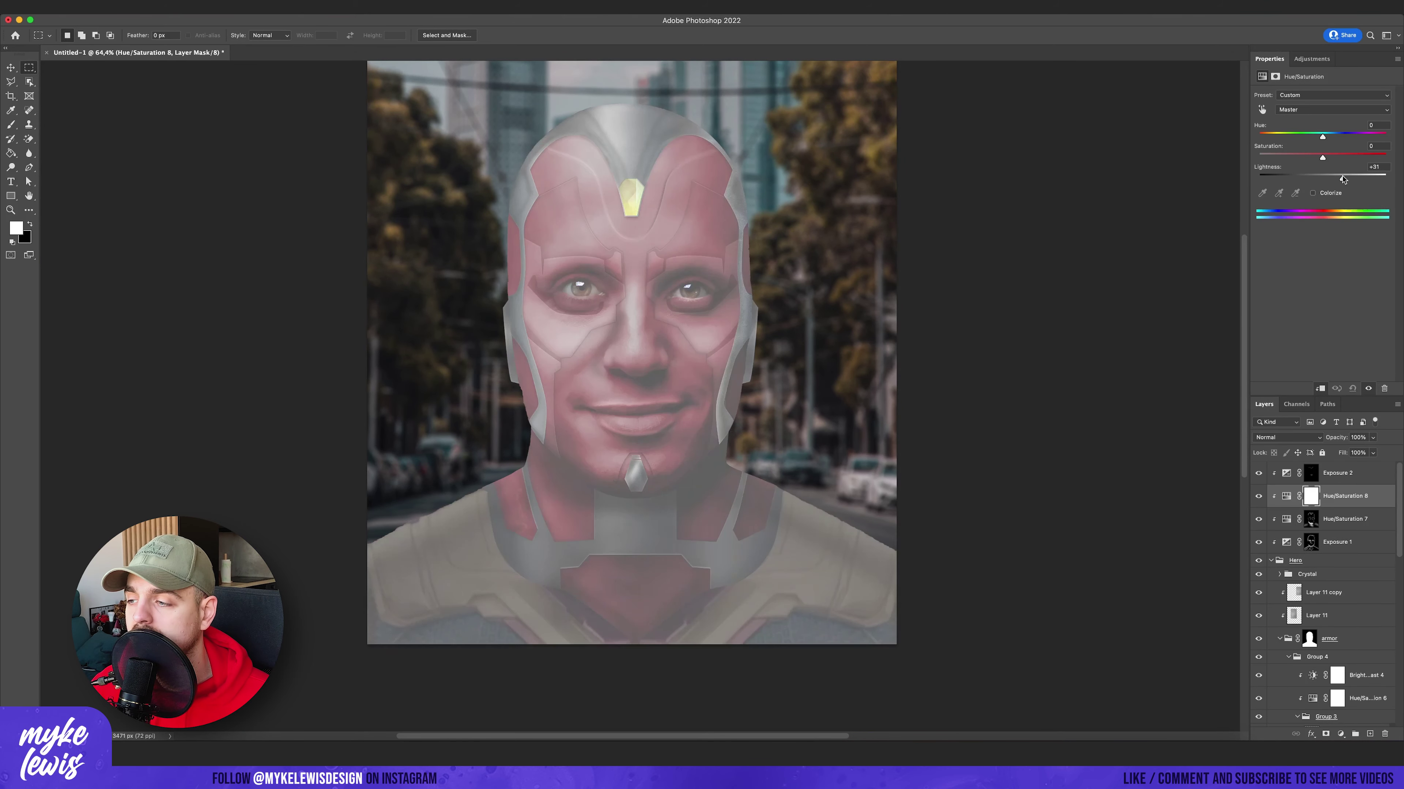
{"action": "key", "text": "b"}
{"action": "key", "text": "ctrl+i"}
{"action": "scroll", "coordinate": [632, 533], "scroll_direction": "up", "scroll_amount": 8}
{"action": "key", "text": "ctrl+z"}
{"action": "key", "text": "ctrl+z"}
{"action": "key", "text": "ctrl+z"}
{"action": "key", "text": "ctrl+z"}
Enlarge the brush, select Exposure 1, drop the eye-area selection, and zoom out to the whole portrait.
{"action": "scroll", "coordinate": [716, 532], "scroll_direction": "down", "scroll_amount": 4}
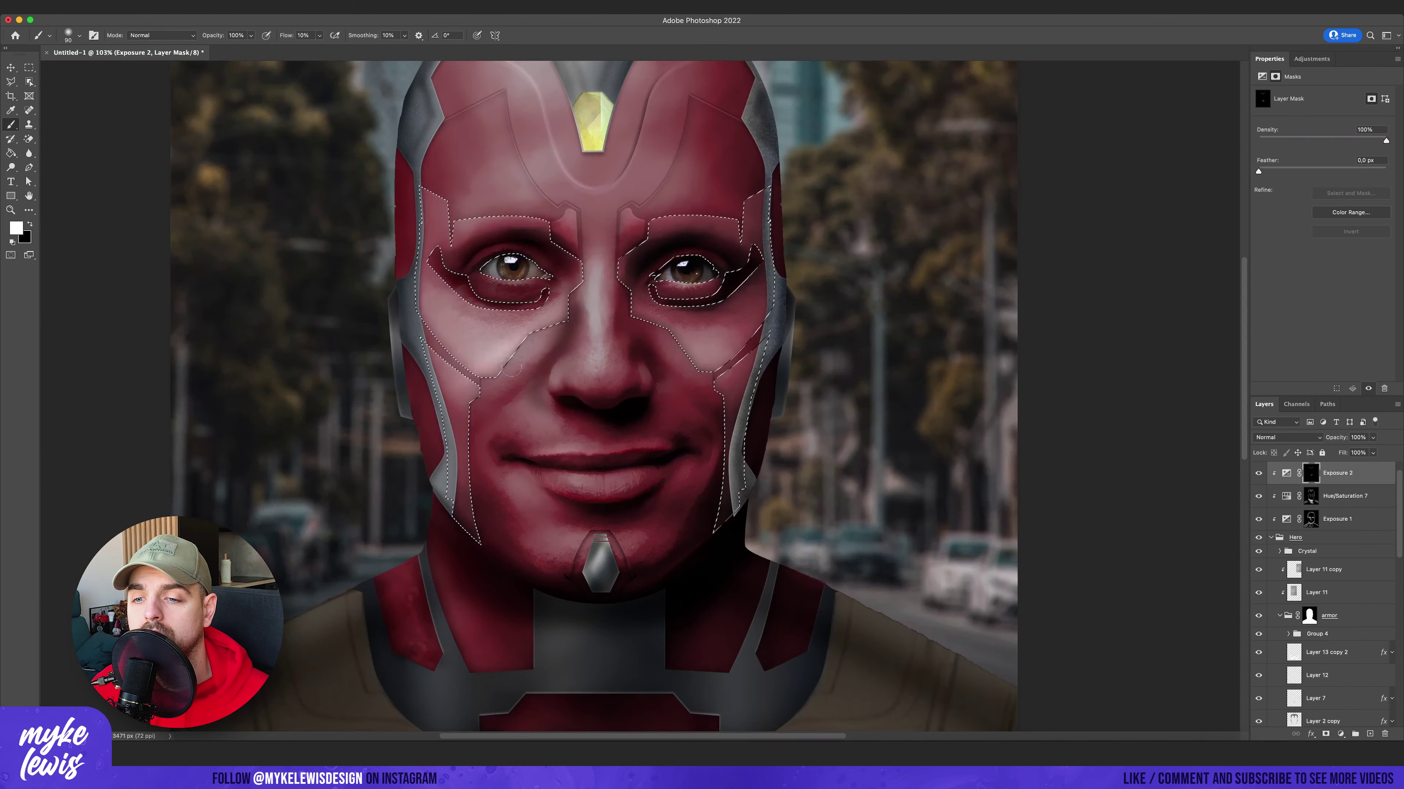
{"action": "key", "text": "bracketright"}
{"action": "key", "text": "bracketright"}
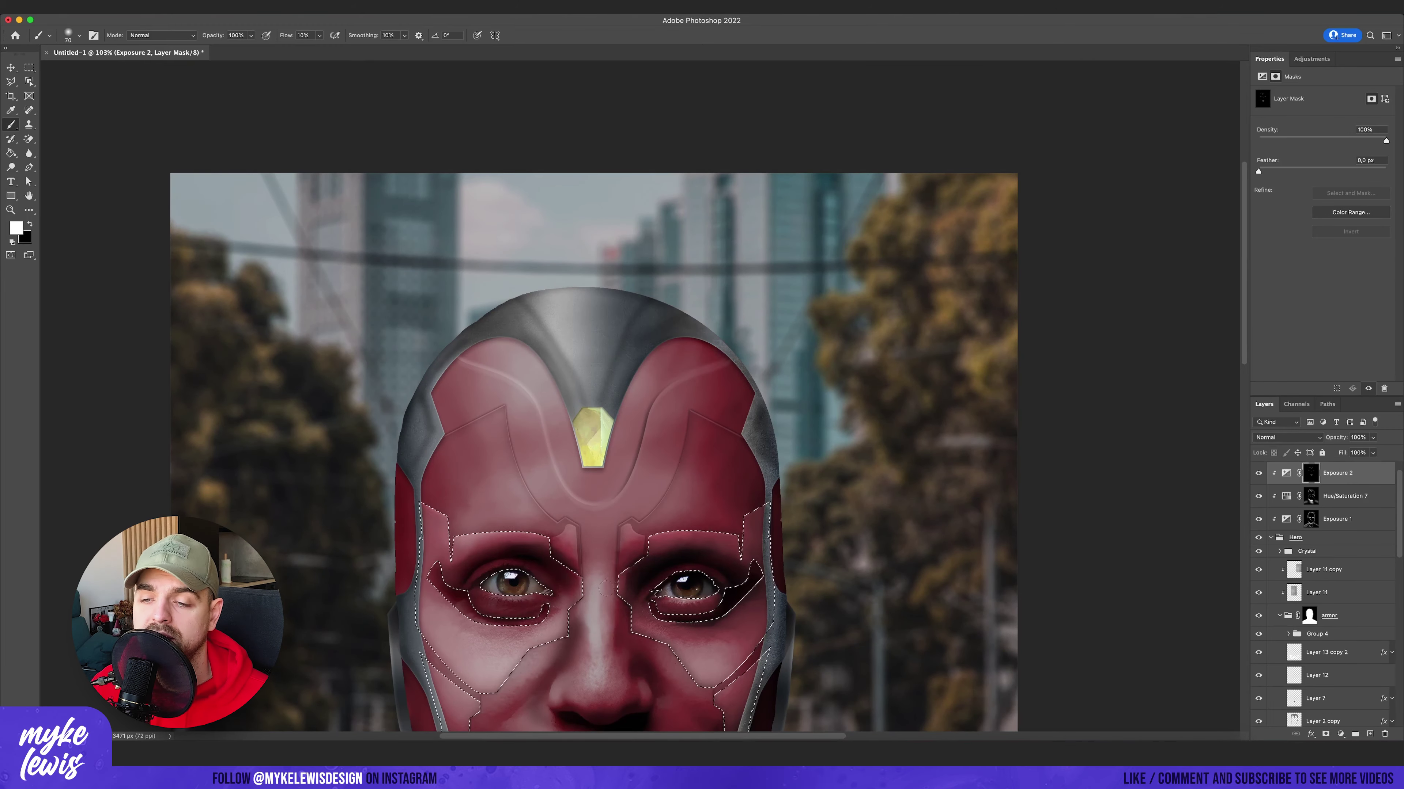
{"action": "scroll", "coordinate": [716, 532], "scroll_direction": "down", "scroll_amount": 8}
{"action": "scroll", "coordinate": [608, 498], "scroll_direction": "up", "scroll_amount": 2}
{"action": "key", "text": "alt+bracketleft"}
{"action": "key", "text": "alt+bracketleft"}
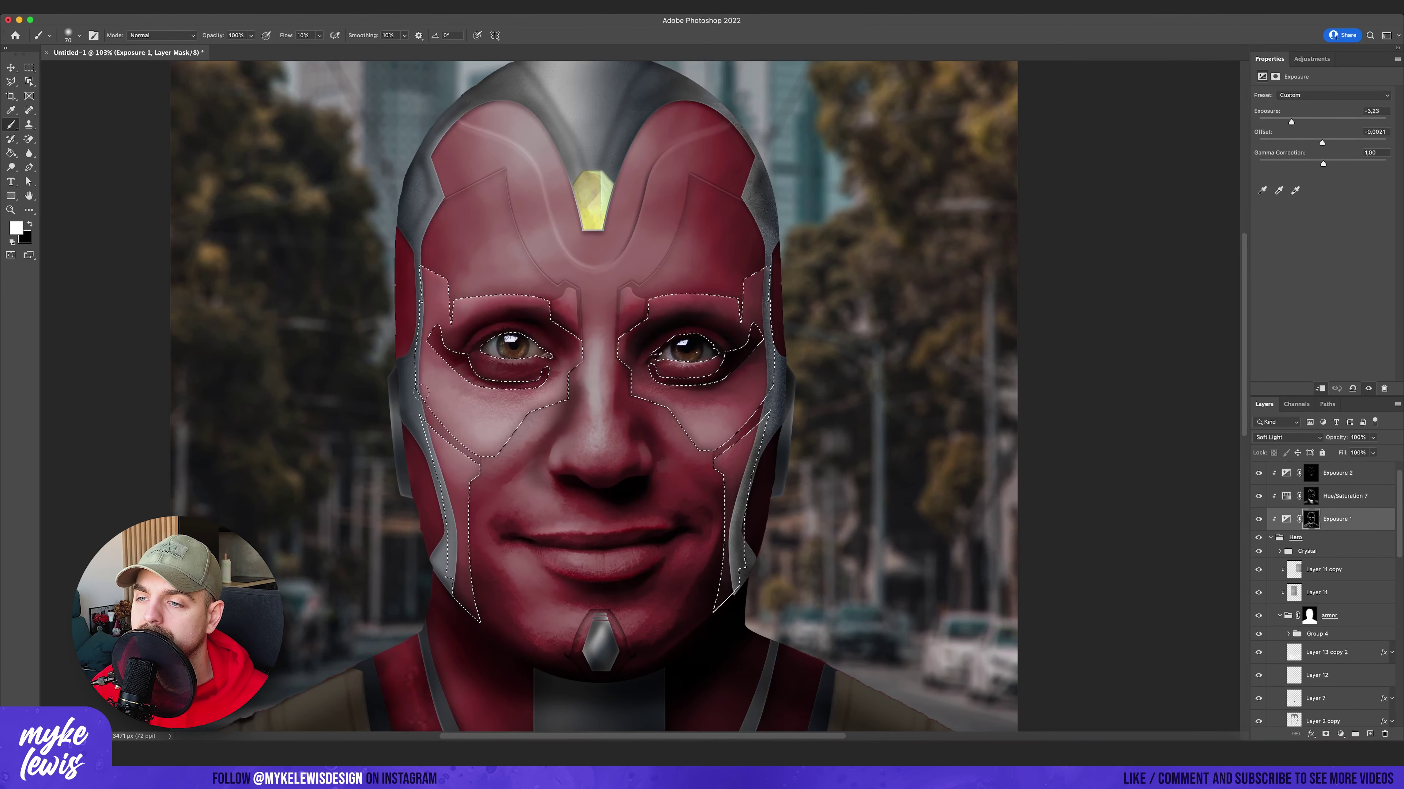
{"action": "key", "text": "bracketright"}
{"action": "key", "text": "bracketright"}
{"action": "key", "text": "bracketright"}
{"action": "key", "text": "bracketright"}
{"action": "key", "text": "m"}
{"action": "key", "text": "ctrl+d"}
{"action": "scroll", "coordinate": [666, 433], "scroll_direction": "down", "scroll_amount": 4}
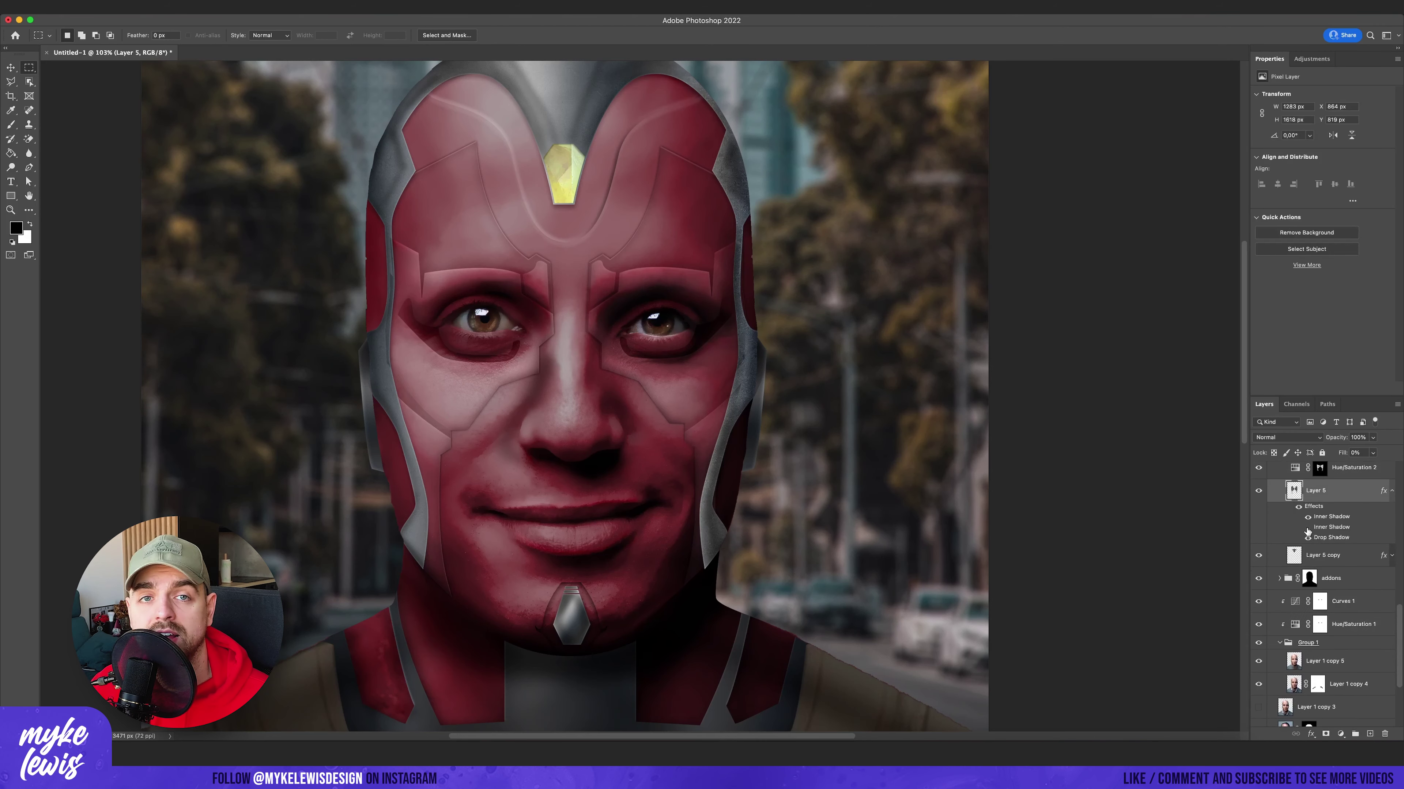
{"action": "scroll", "coordinate": [1354, 558], "scroll_direction": "up", "scroll_amount": 5}
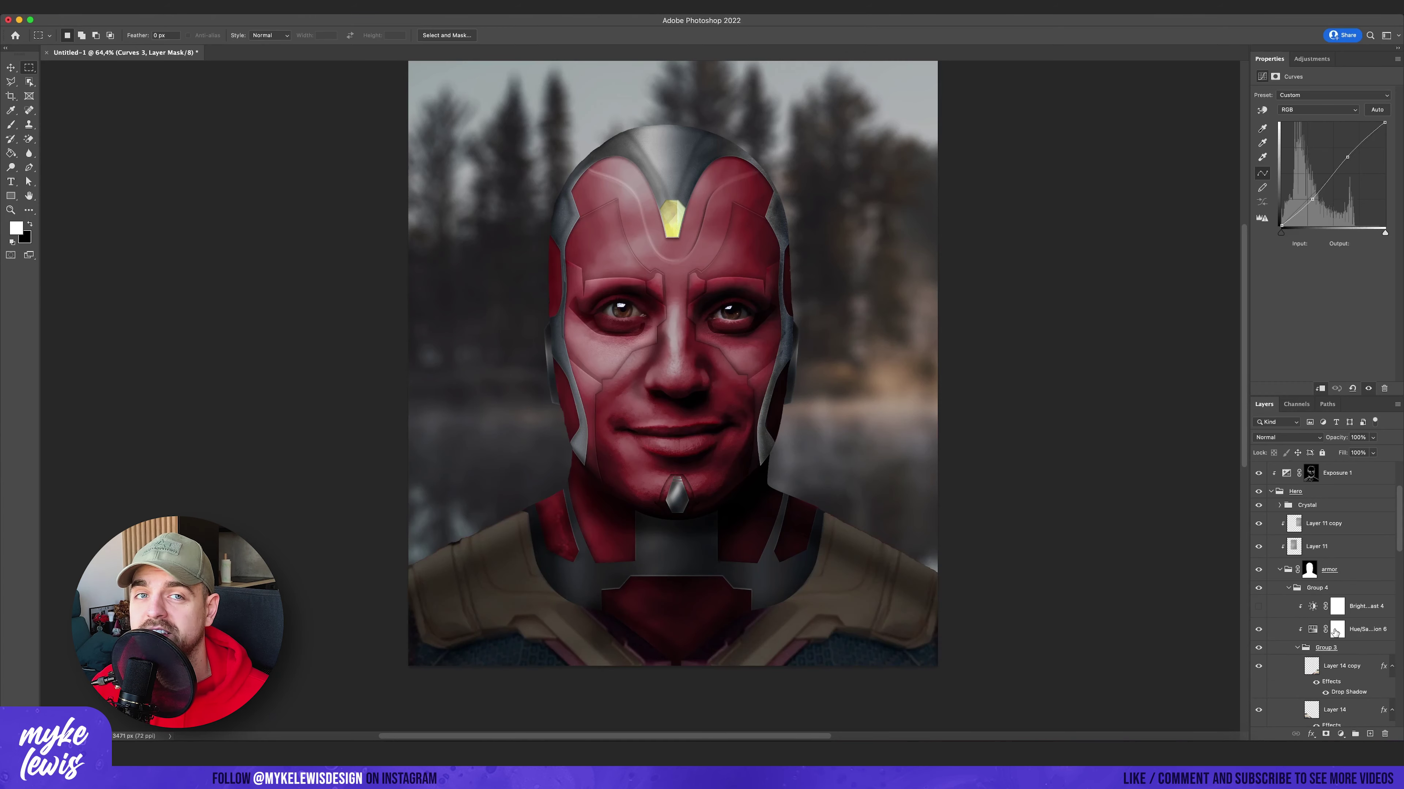
Adjust the lightness, fill the cheek path selection to darken it, then switch to the Lasso.
{"action": "left_click_drag", "start_coordinate": [1261, 176], "coordinate": [1293, 177]}
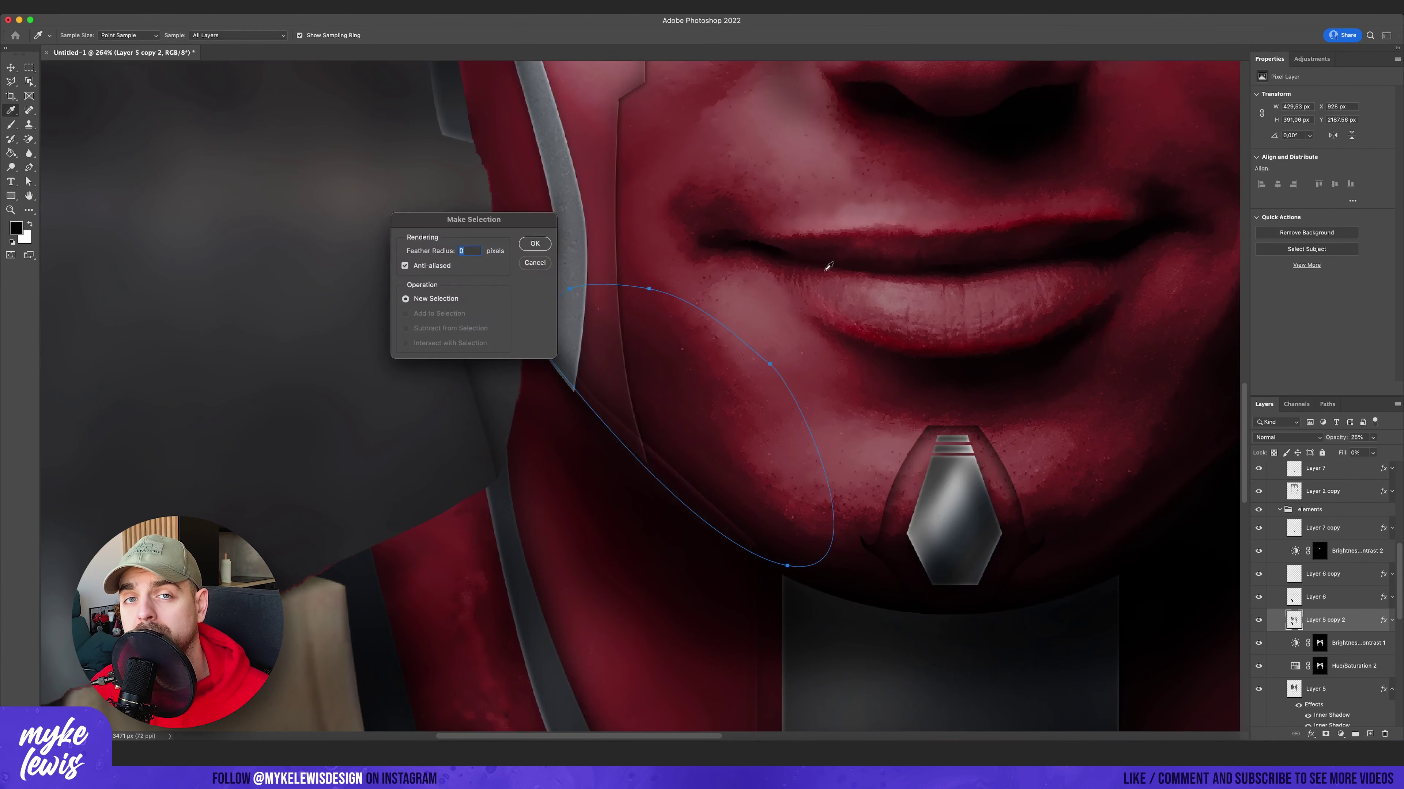
{"action": "key", "text": "Return"}
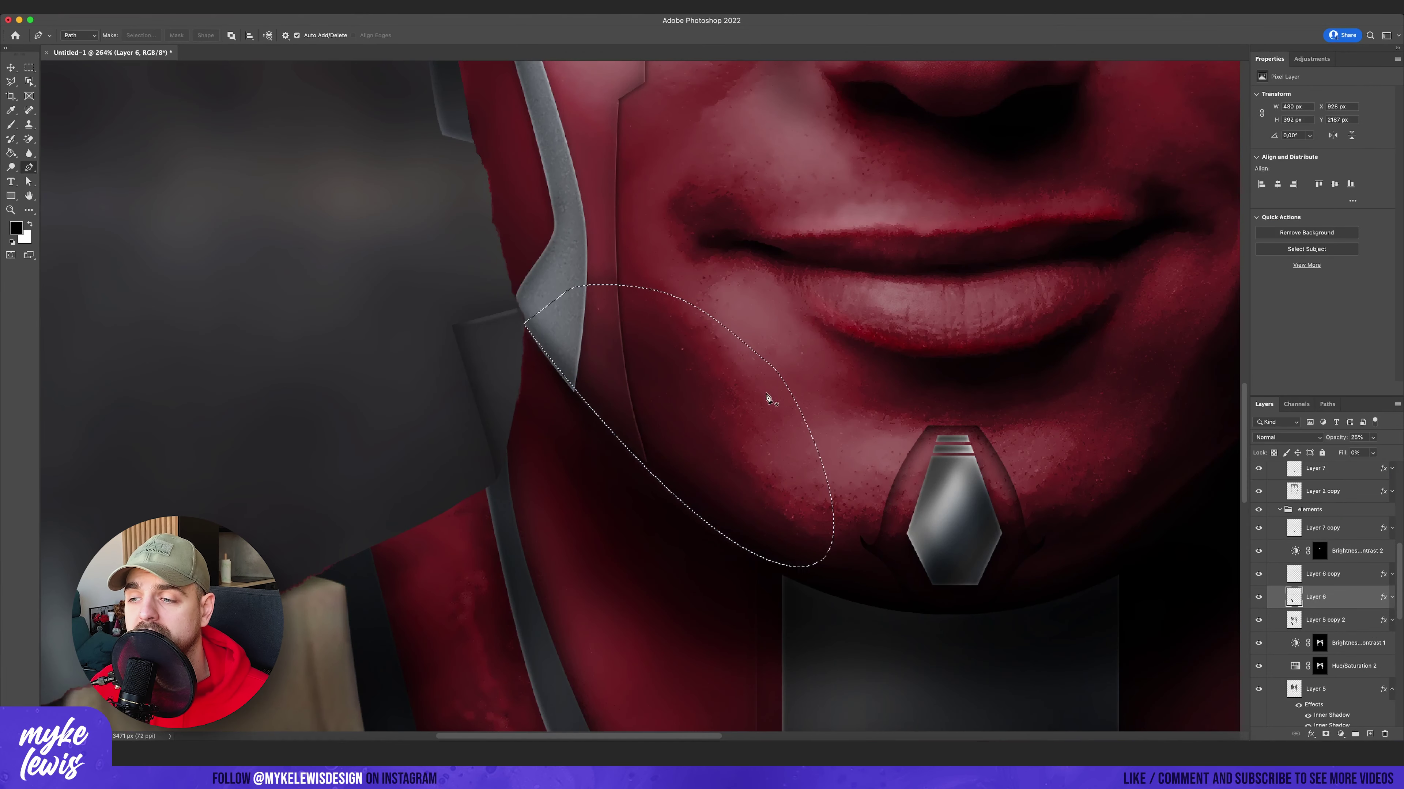
{"action": "key", "text": "alt+BackSpace"}
{"action": "key", "text": "ctrl+d"}
{"action": "key", "text": "m"}
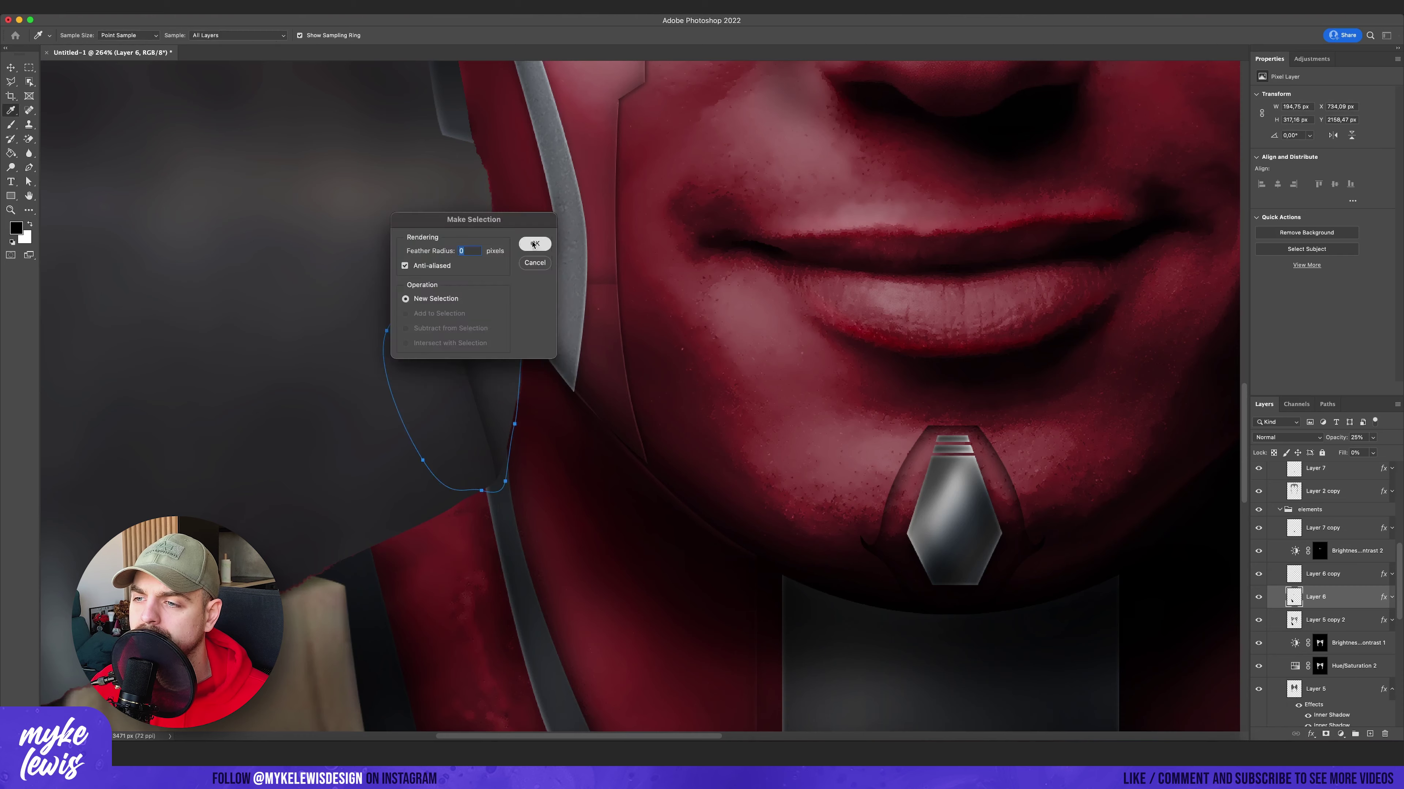
{"action": "key", "text": "l"}
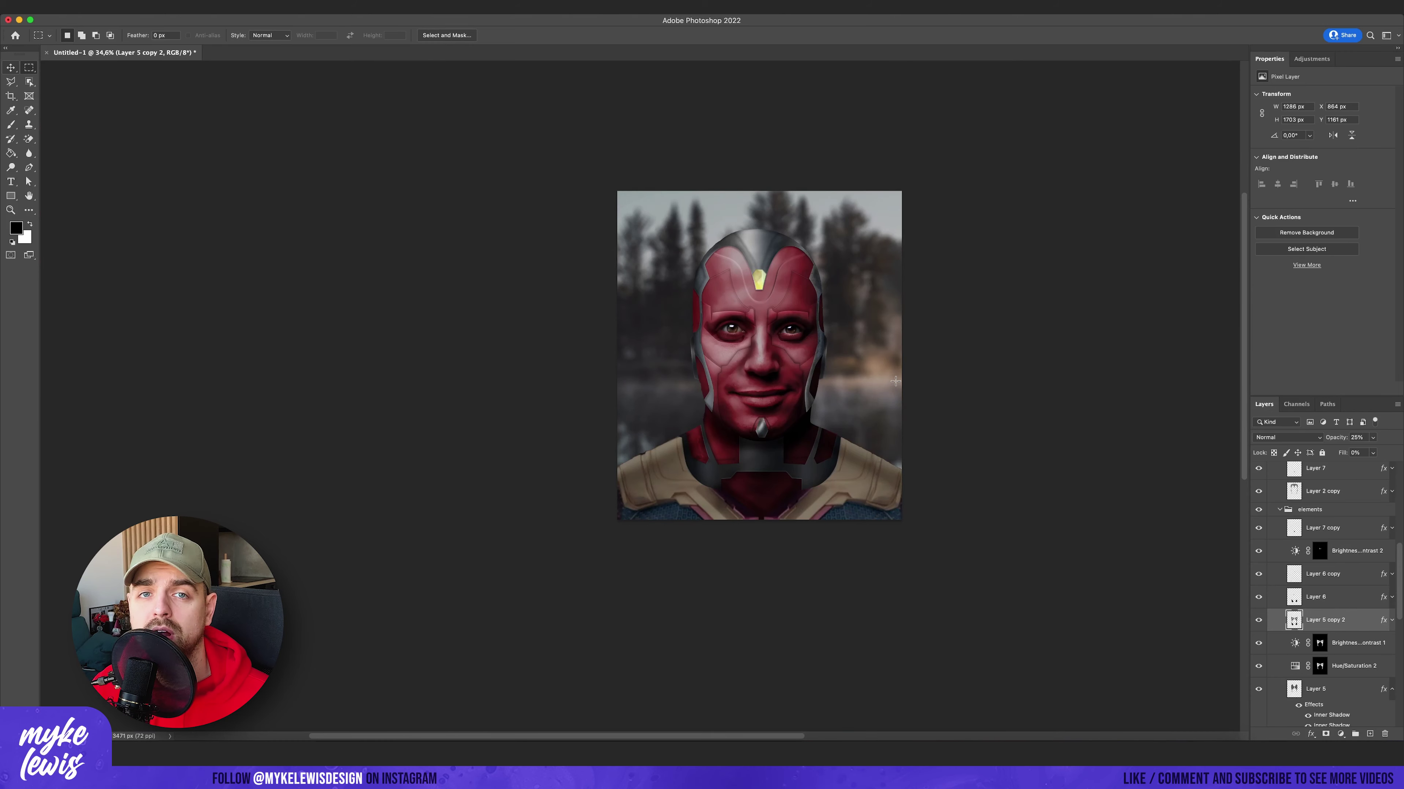
{"action": "scroll", "coordinate": [846, 372], "scroll_direction": "up", "scroll_amount": 3}
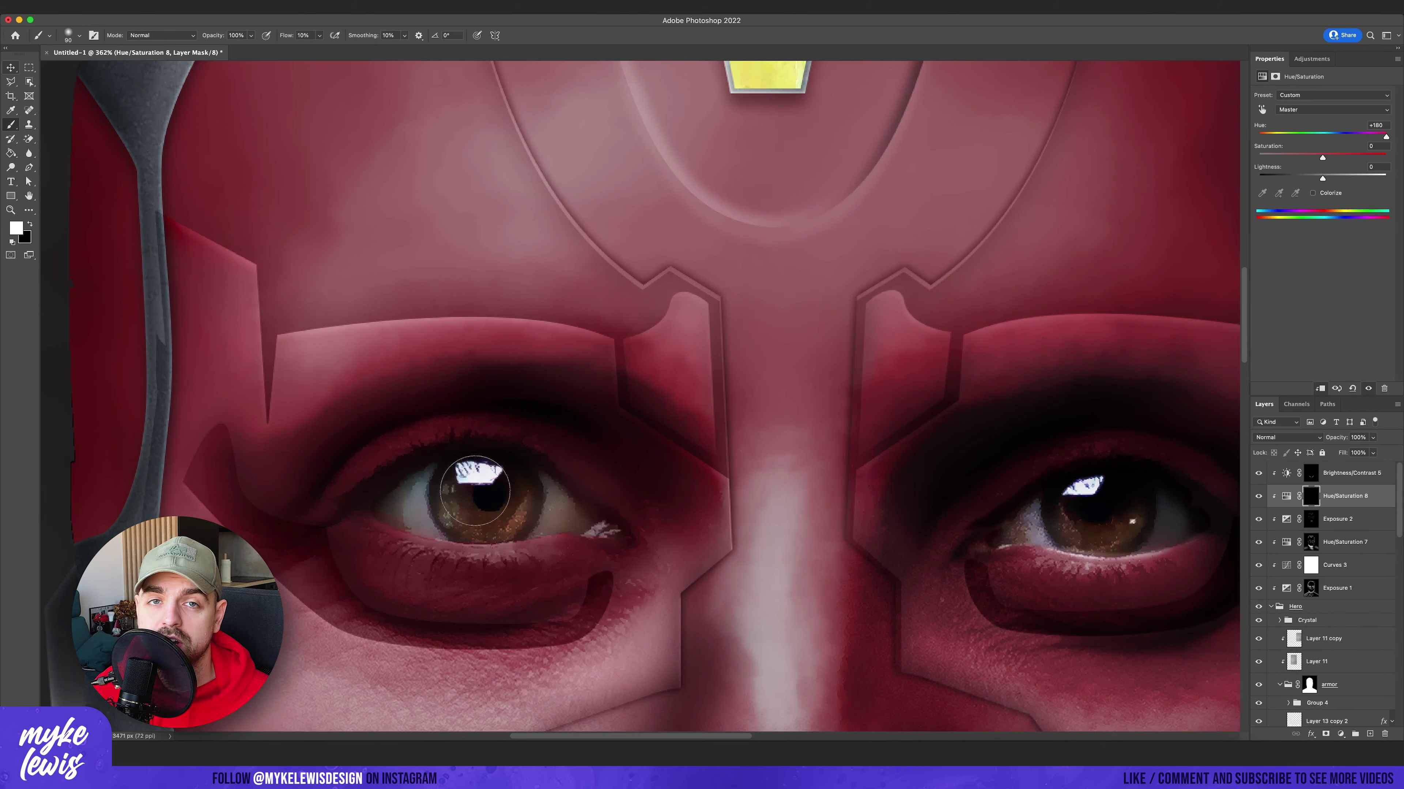
Set brush flow to 100%, invert the Exposure 3 mask to black, and switch to white for painting.
{"action": "key", "text": "shift+0"}
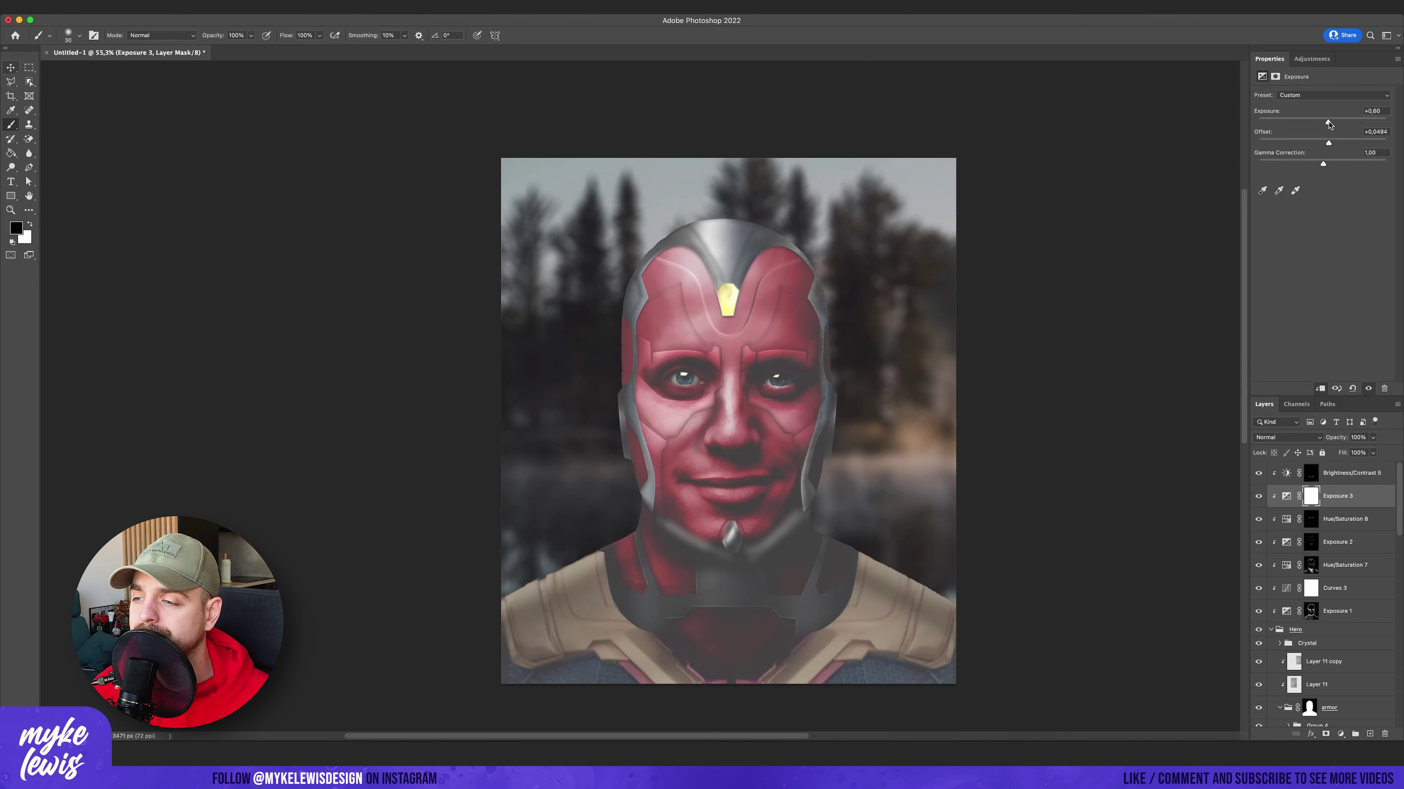
{"action": "key", "text": "super+i"}
{"action": "key", "text": "x"}
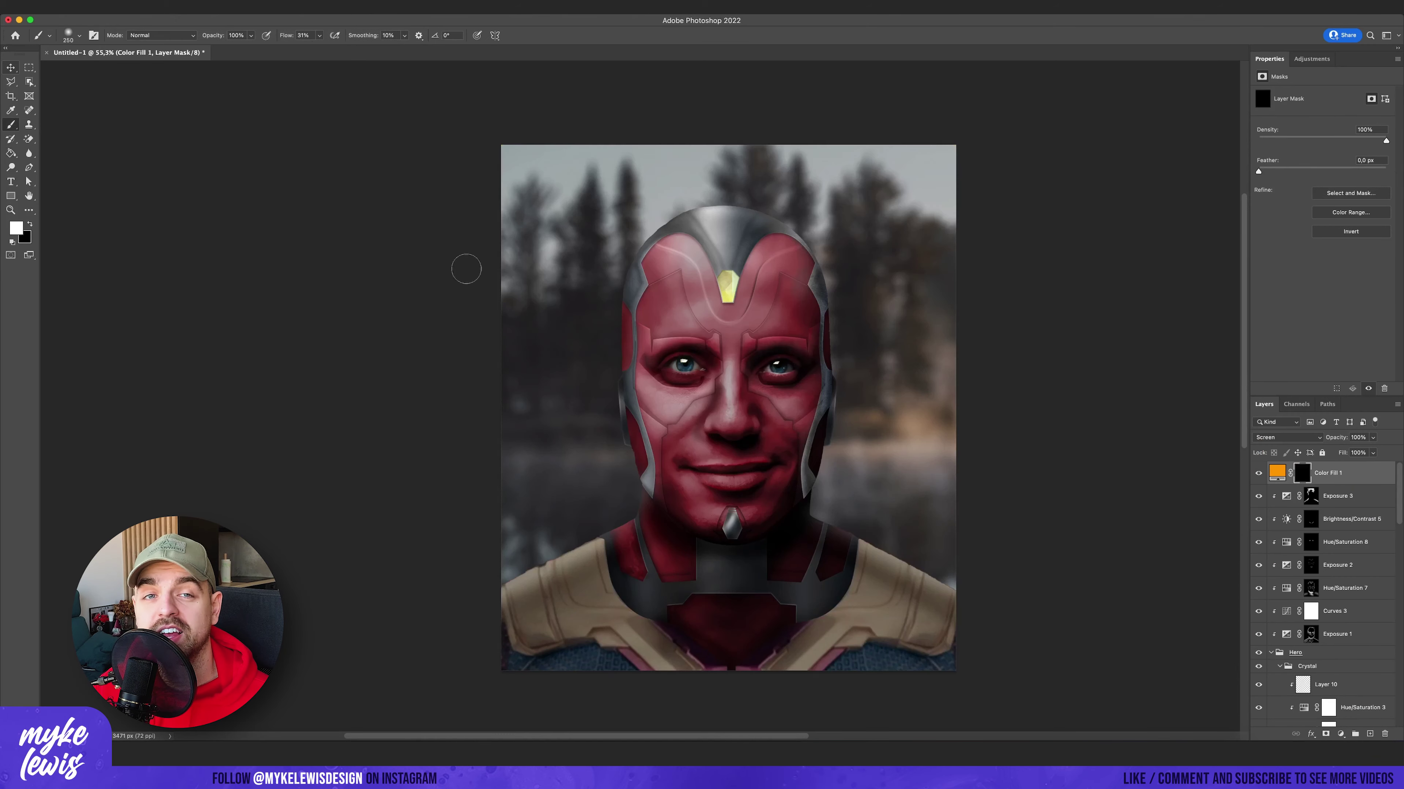
Add a gold-colorized Hue/Saturation adjustment below the orange fill and reposition Hue/Saturation 10 lower.
{"action": "left_click", "coordinate": [728, 285]}
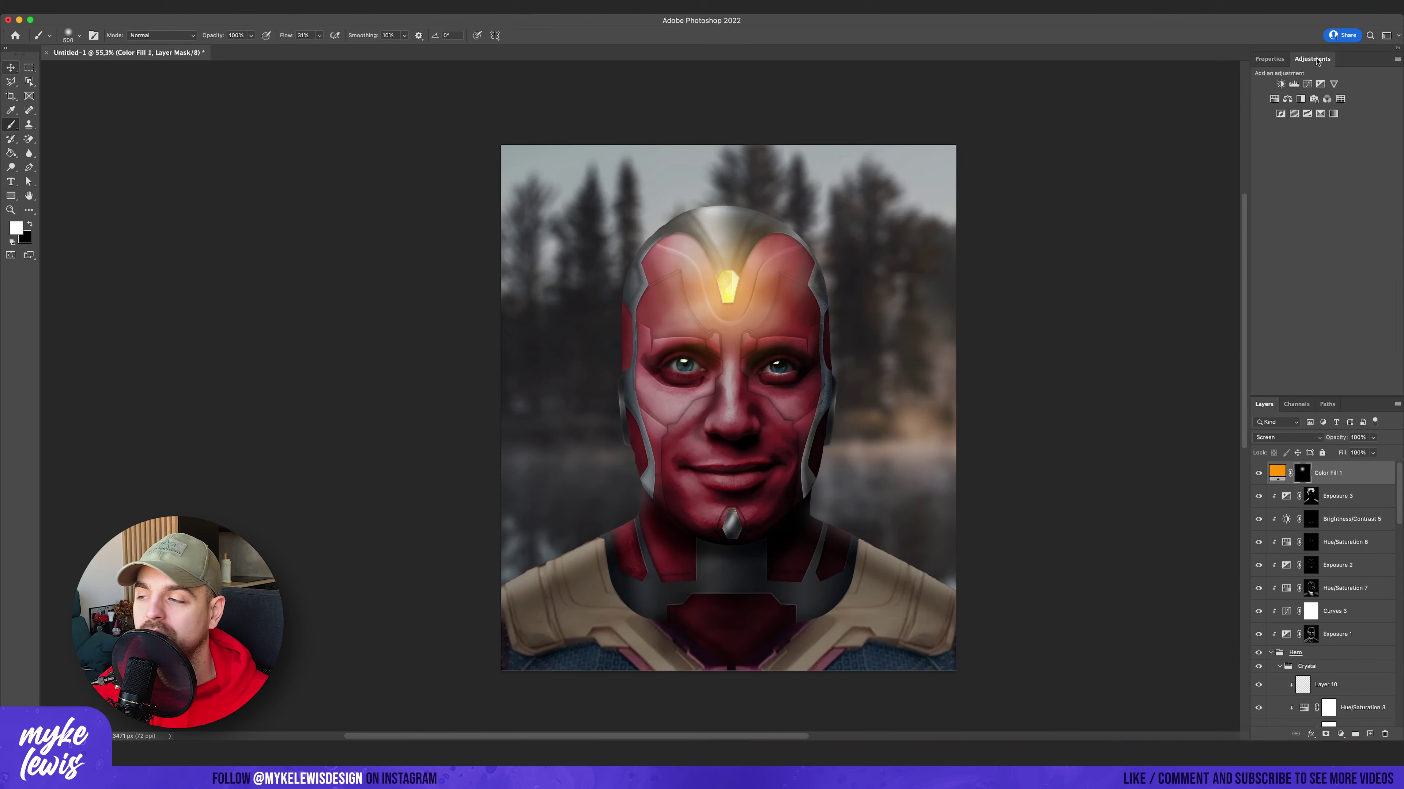
{"action": "left_click_drag", "start_coordinate": [1271, 135], "coordinate": [1300, 137]}
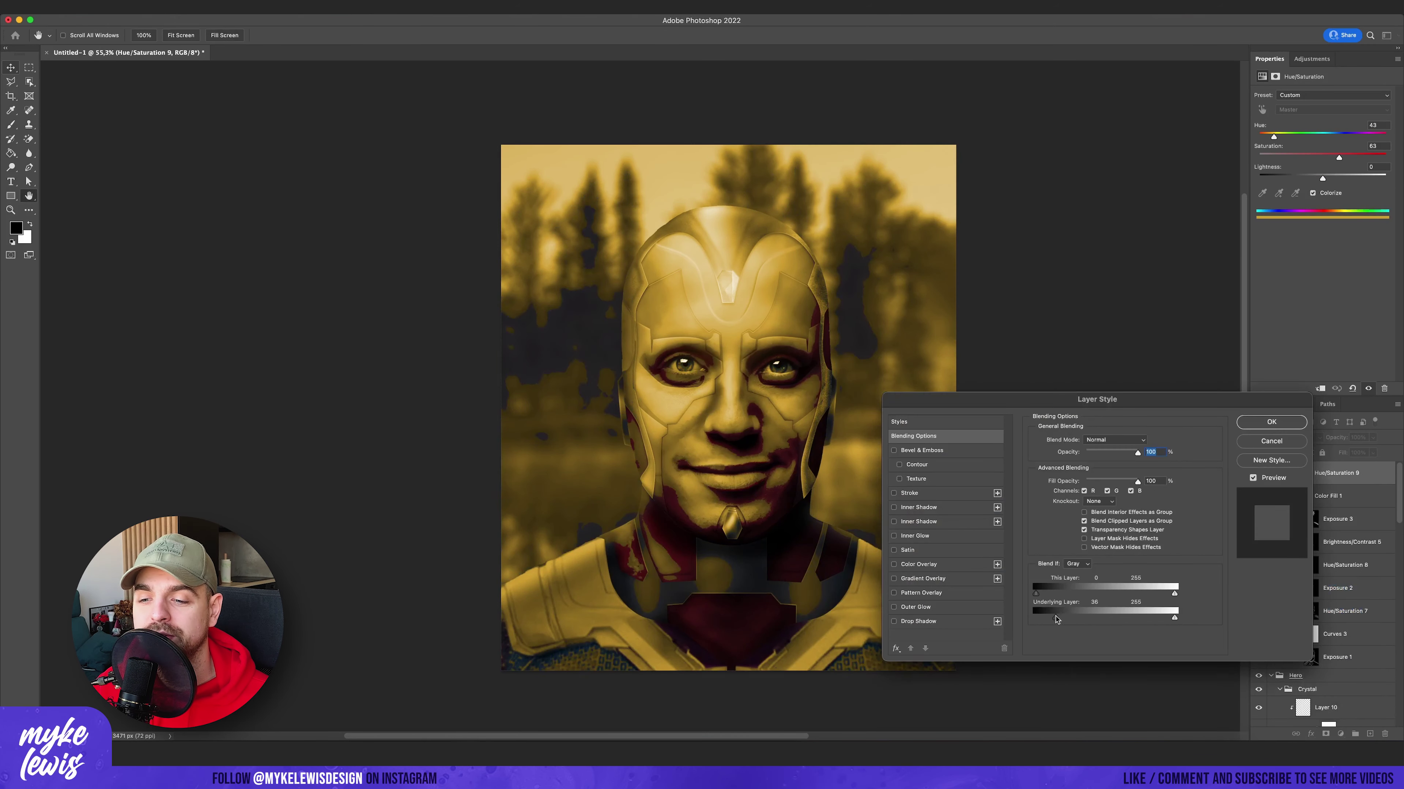
{"action": "left_click_drag", "start_coordinate": [1345, 474], "coordinate": [1344, 509]}
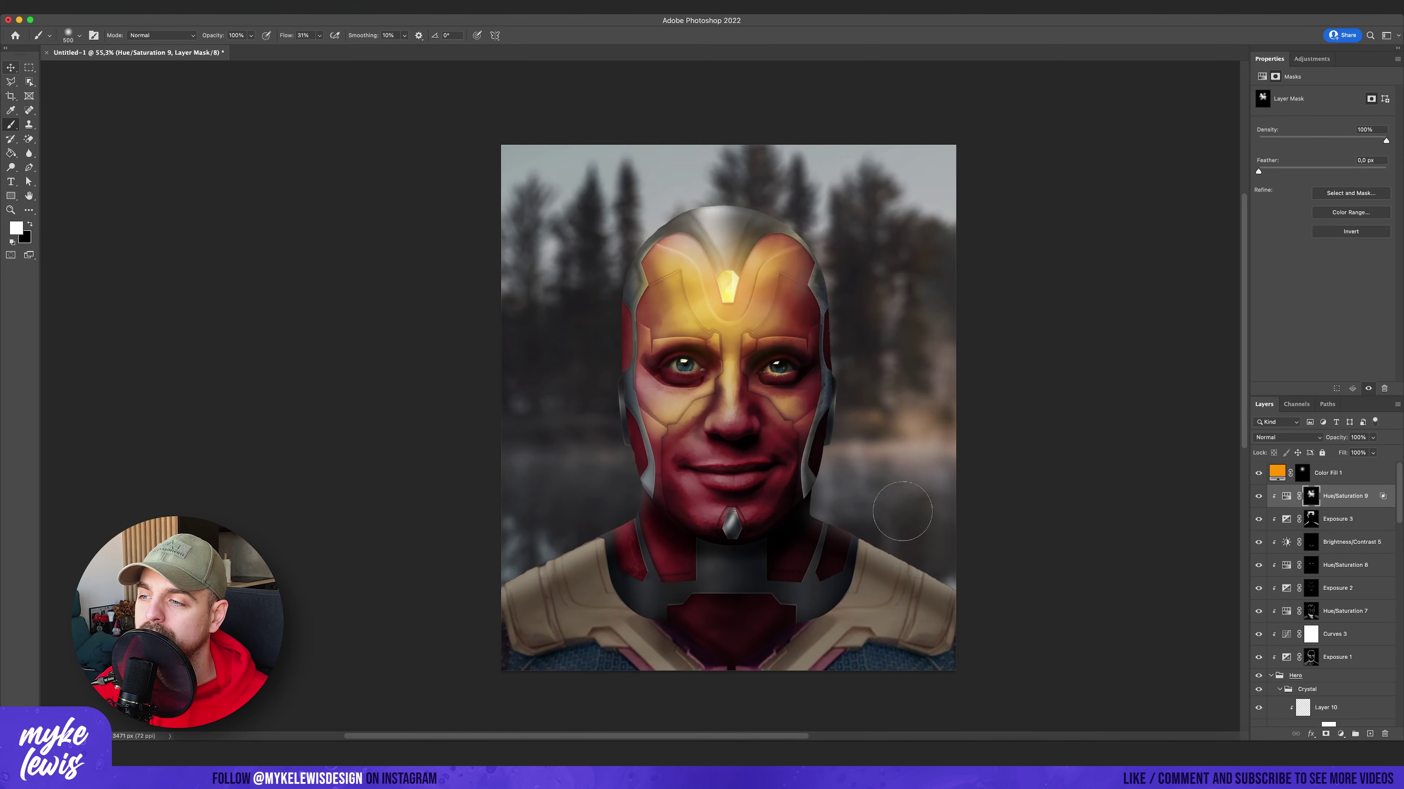
{"action": "scroll", "coordinate": [902, 511], "scroll_direction": "up", "scroll_amount": 5}
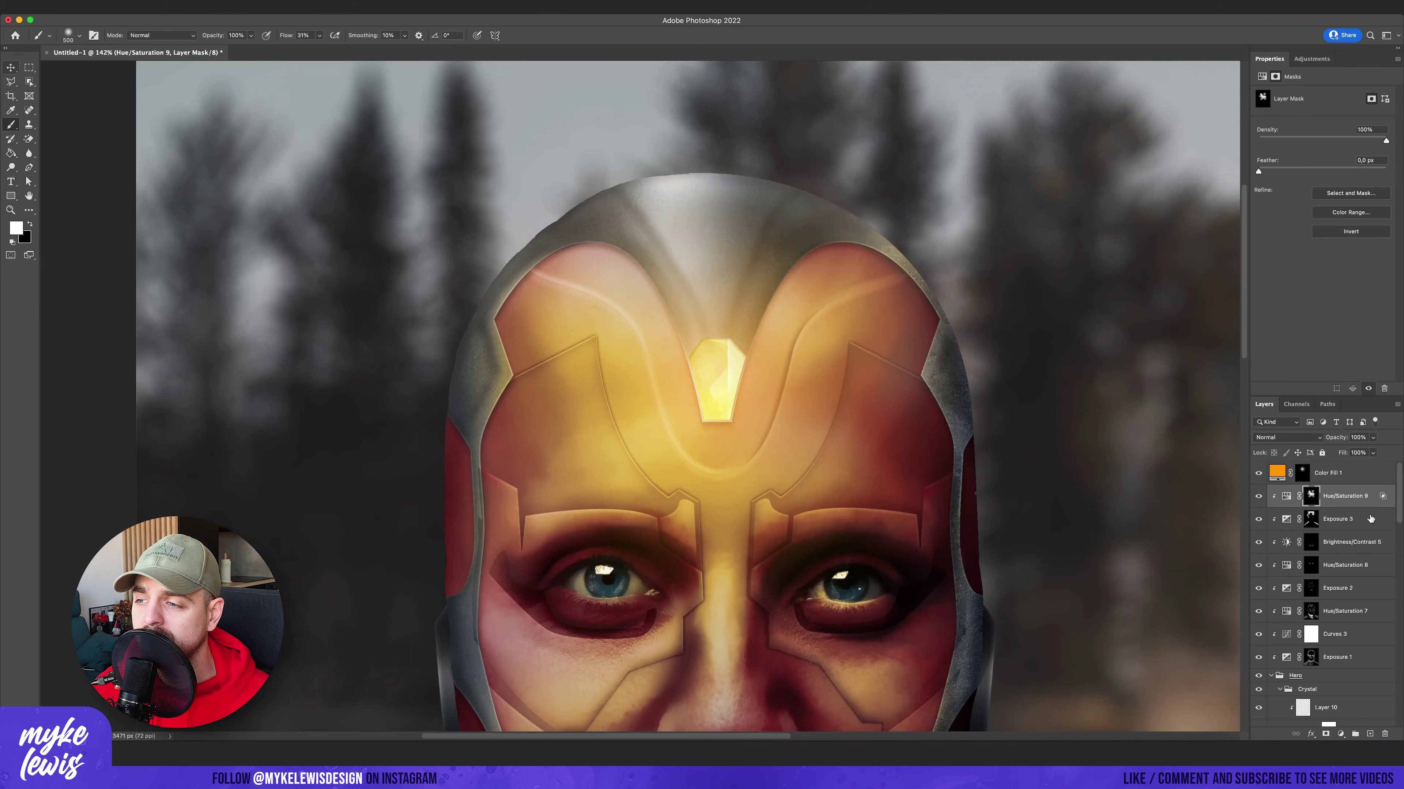
{"action": "scroll", "coordinate": [718, 387], "scroll_direction": "down", "scroll_amount": 5}
{"action": "scroll", "coordinate": [707, 371], "scroll_direction": "up", "scroll_amount": 5}
{"action": "scroll", "coordinate": [1335, 624], "scroll_direction": "down", "scroll_amount": 10}
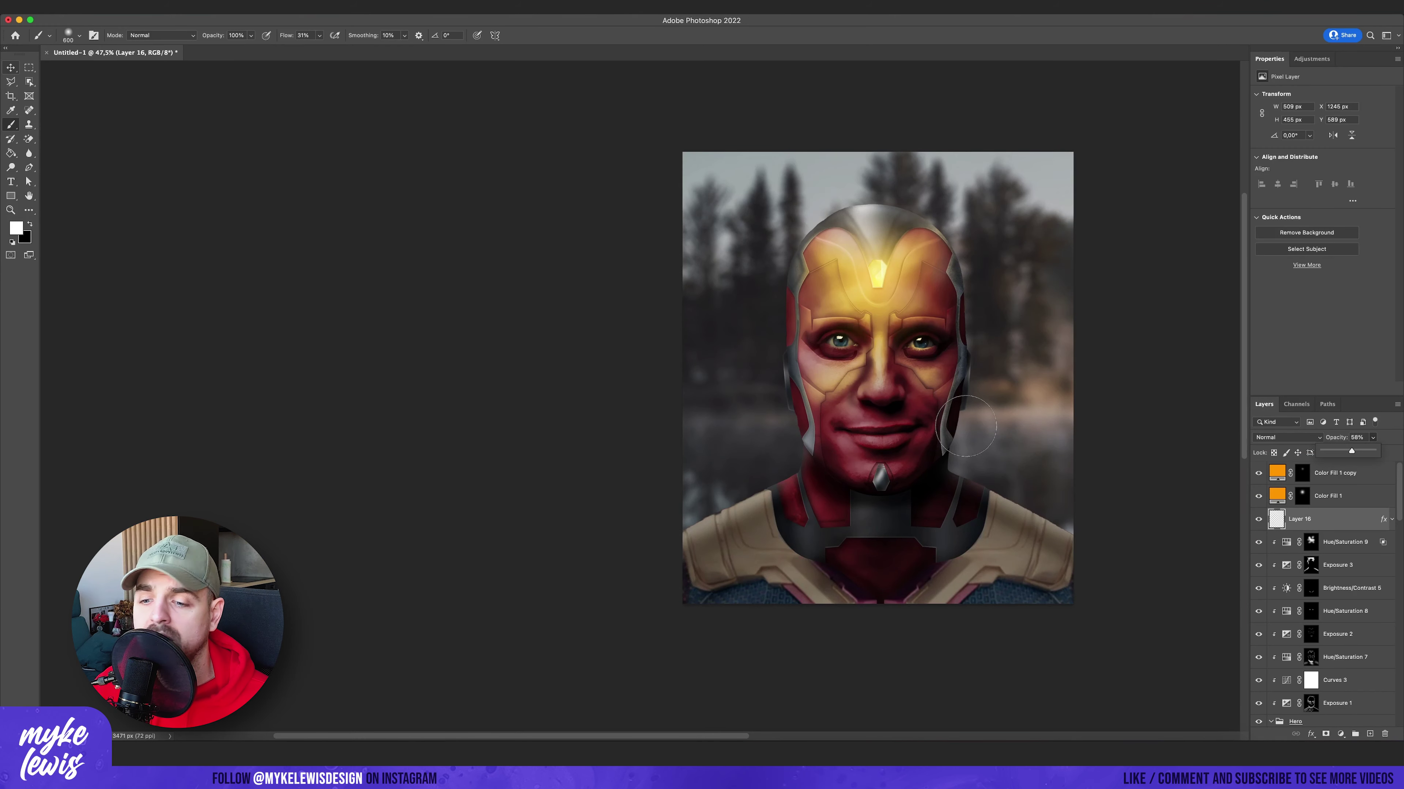
{"action": "left_click_drag", "start_coordinate": [1337, 519], "coordinate": [1348, 553]}
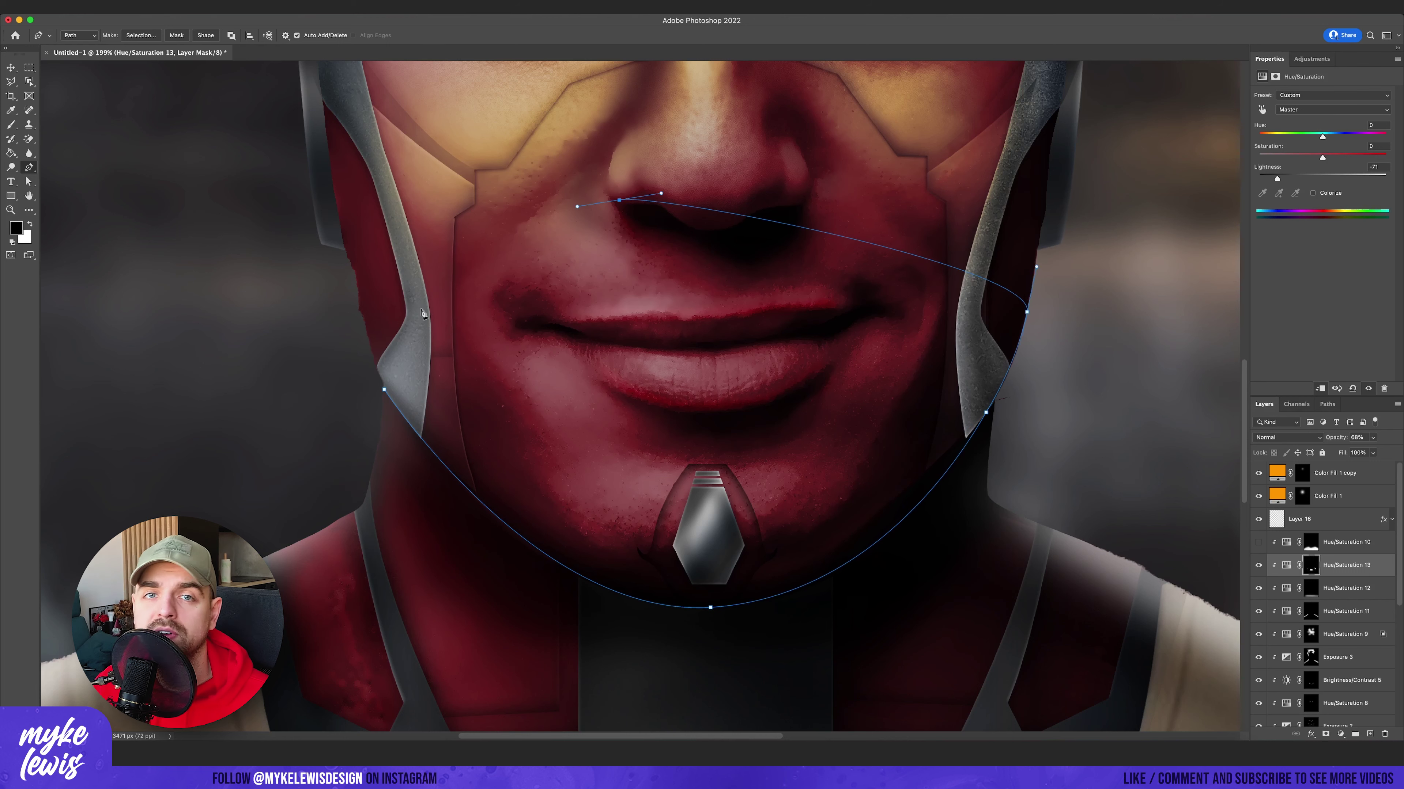
Select the lower-face path and set Layer 17 to Linear Dodge (Add), 36% opacity, with Color Overlay.
{"action": "key", "text": "super+Return"}
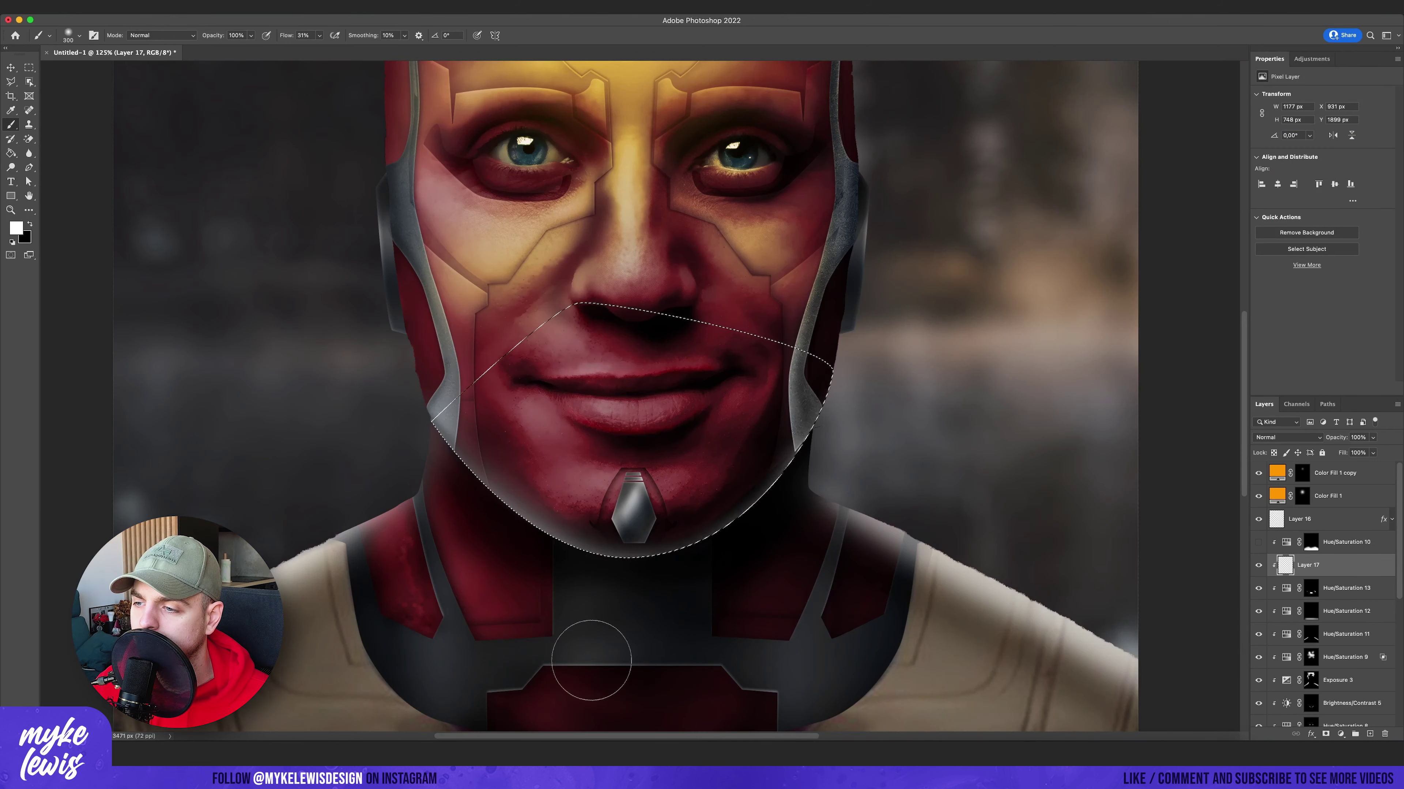
{"action": "left_click", "coordinate": [1288, 437]}
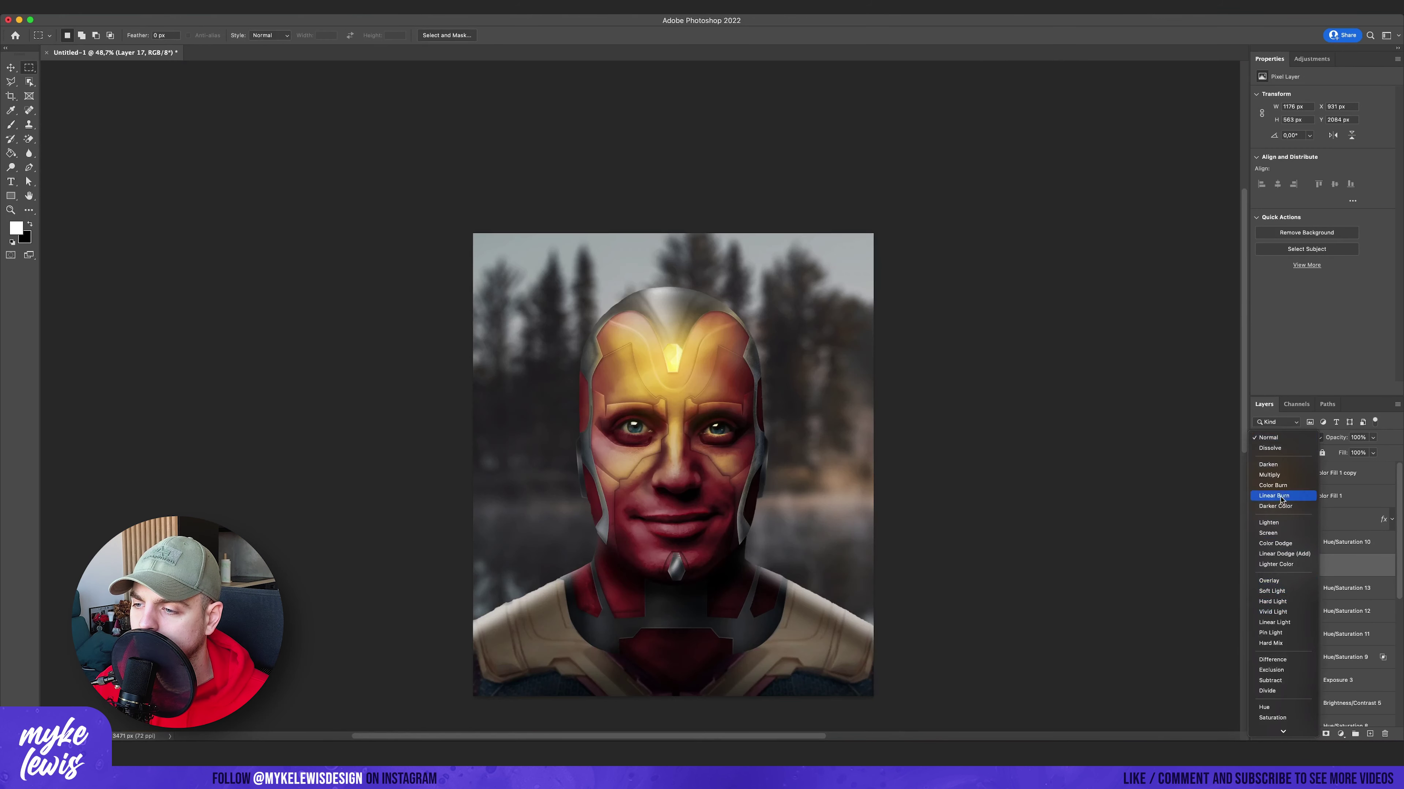
{"action": "left_click", "coordinate": [1284, 553]}
{"action": "left_click", "coordinate": [1372, 438]}
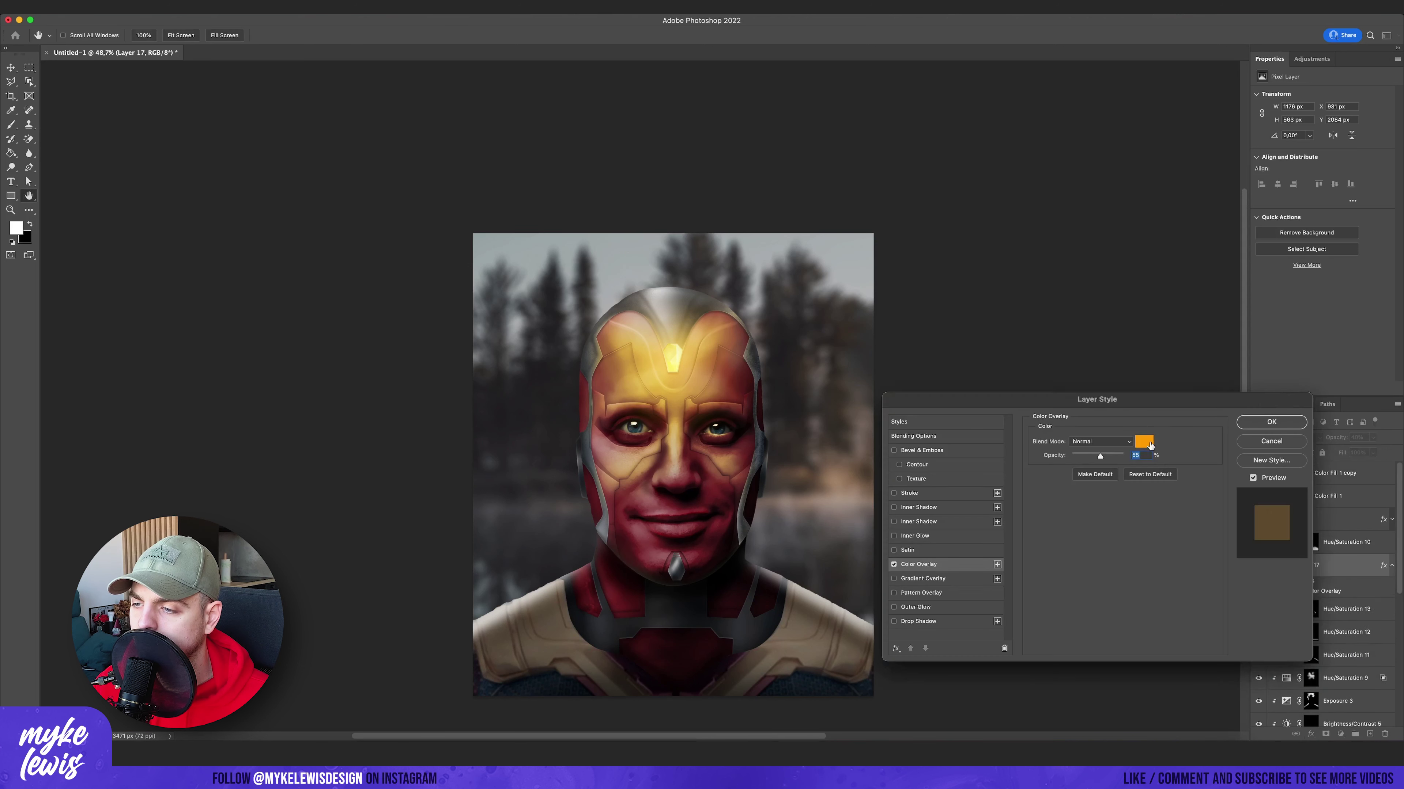
{"action": "left_click", "coordinate": [1140, 446]}
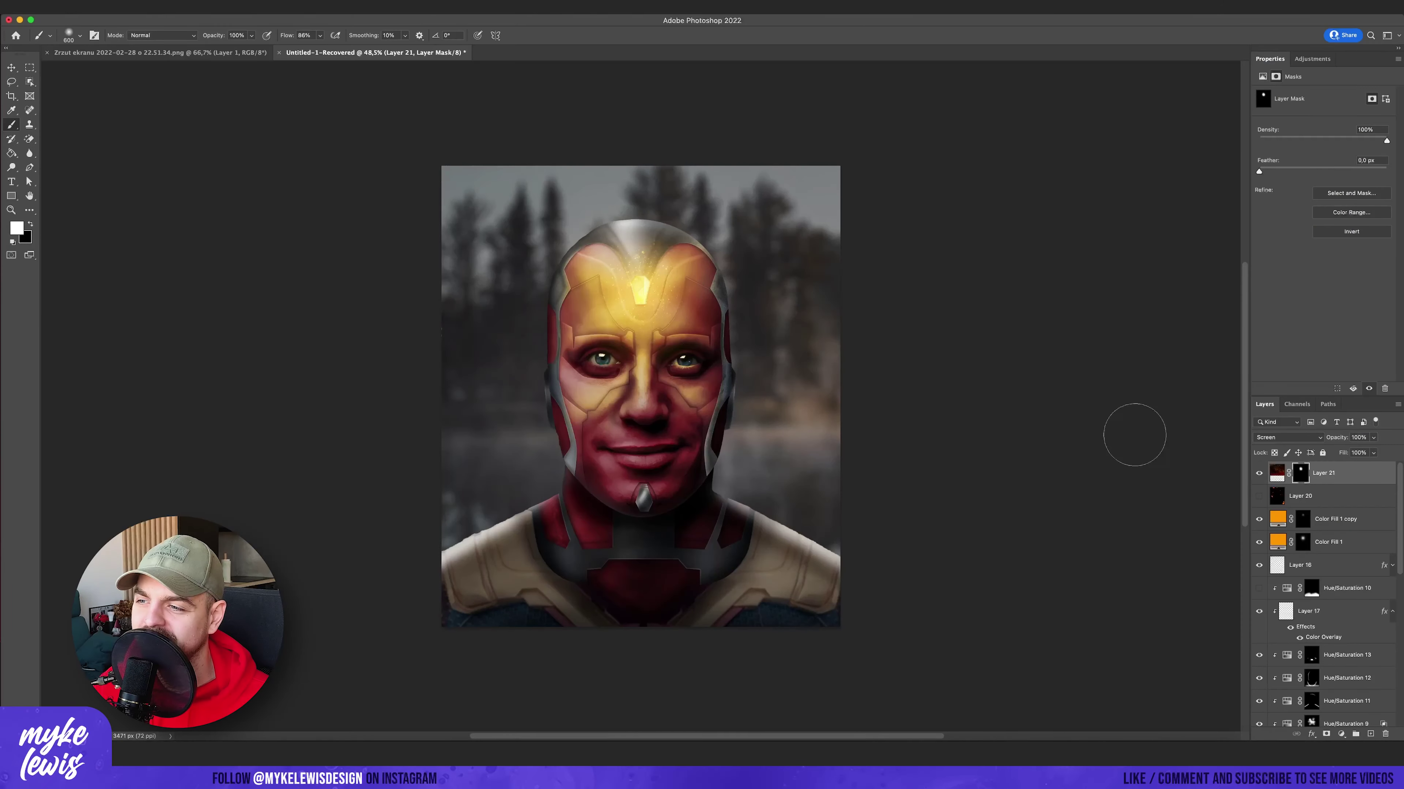
Stamp all visible layers into a new merged layer with Cmd+Opt+Shift+E.
{"action": "key", "text": "super+alt+shift+e"}
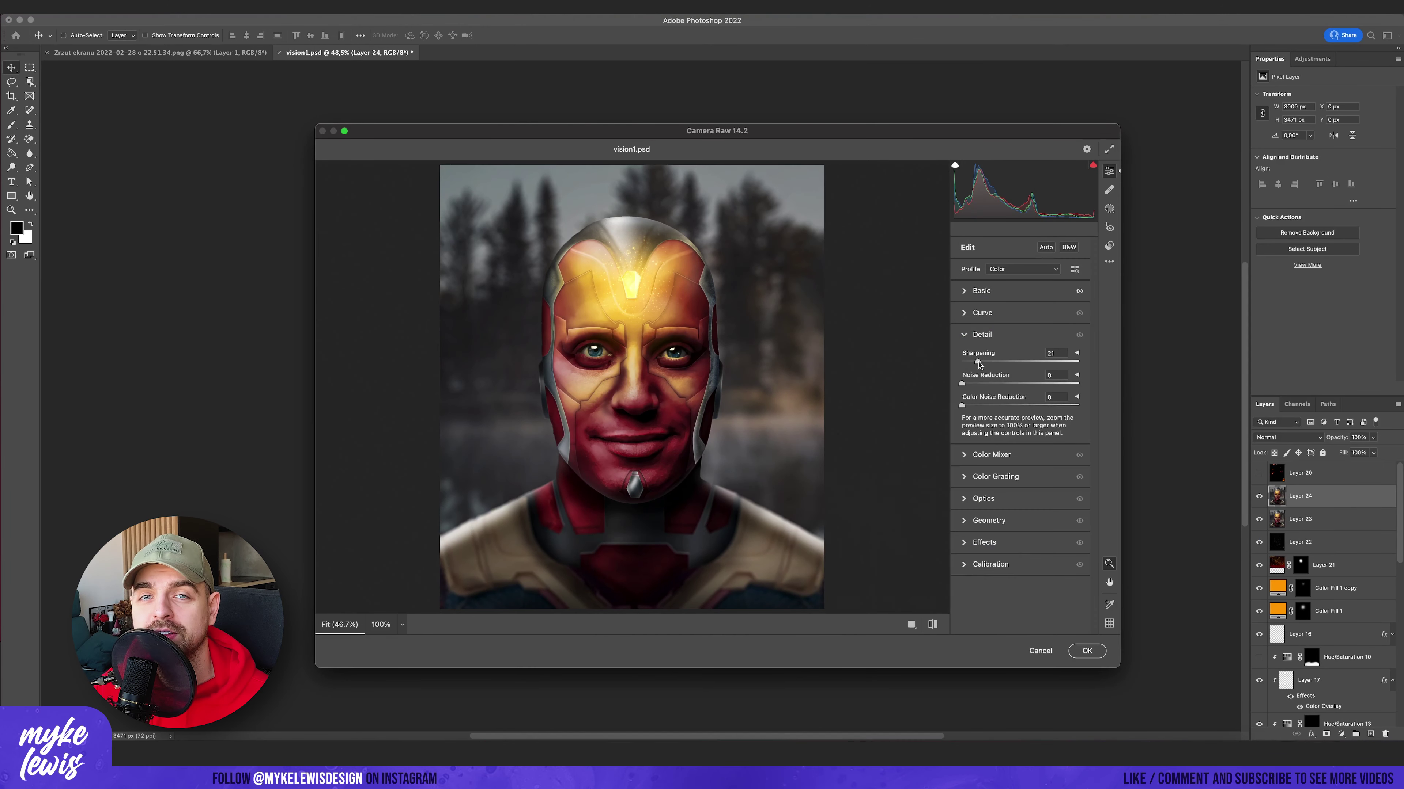
Darken red and brighten yellow/green luminance, set midtones to -10, tint calibration shadows, and apply.
{"action": "left_click_drag", "start_coordinate": [1019, 420], "coordinate": [1025, 453]}
{"action": "left_click_drag", "start_coordinate": [1019, 470], "coordinate": [1032, 471]}
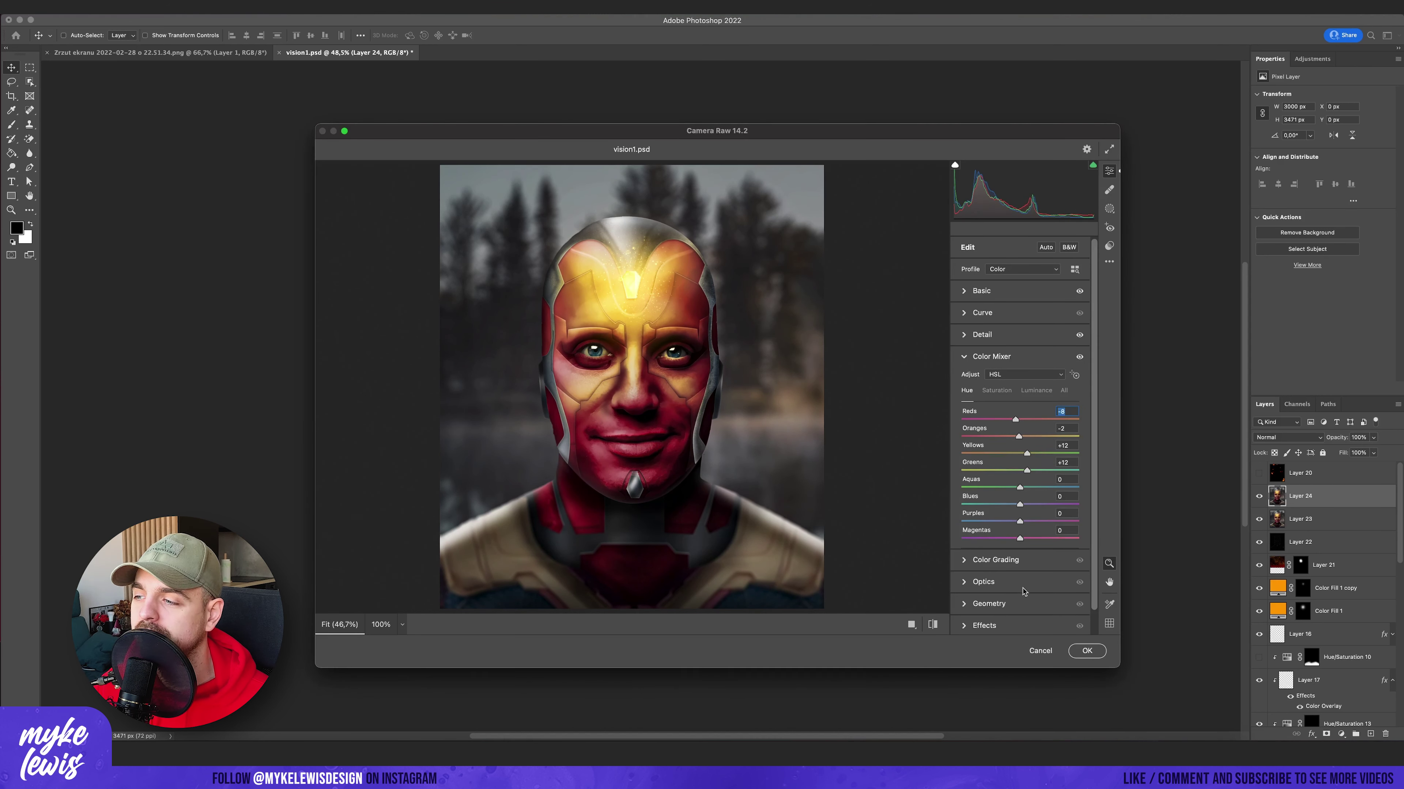
{"action": "left_click", "coordinate": [995, 560]}
{"action": "left_click_drag", "start_coordinate": [1020, 425], "coordinate": [1018, 425]}
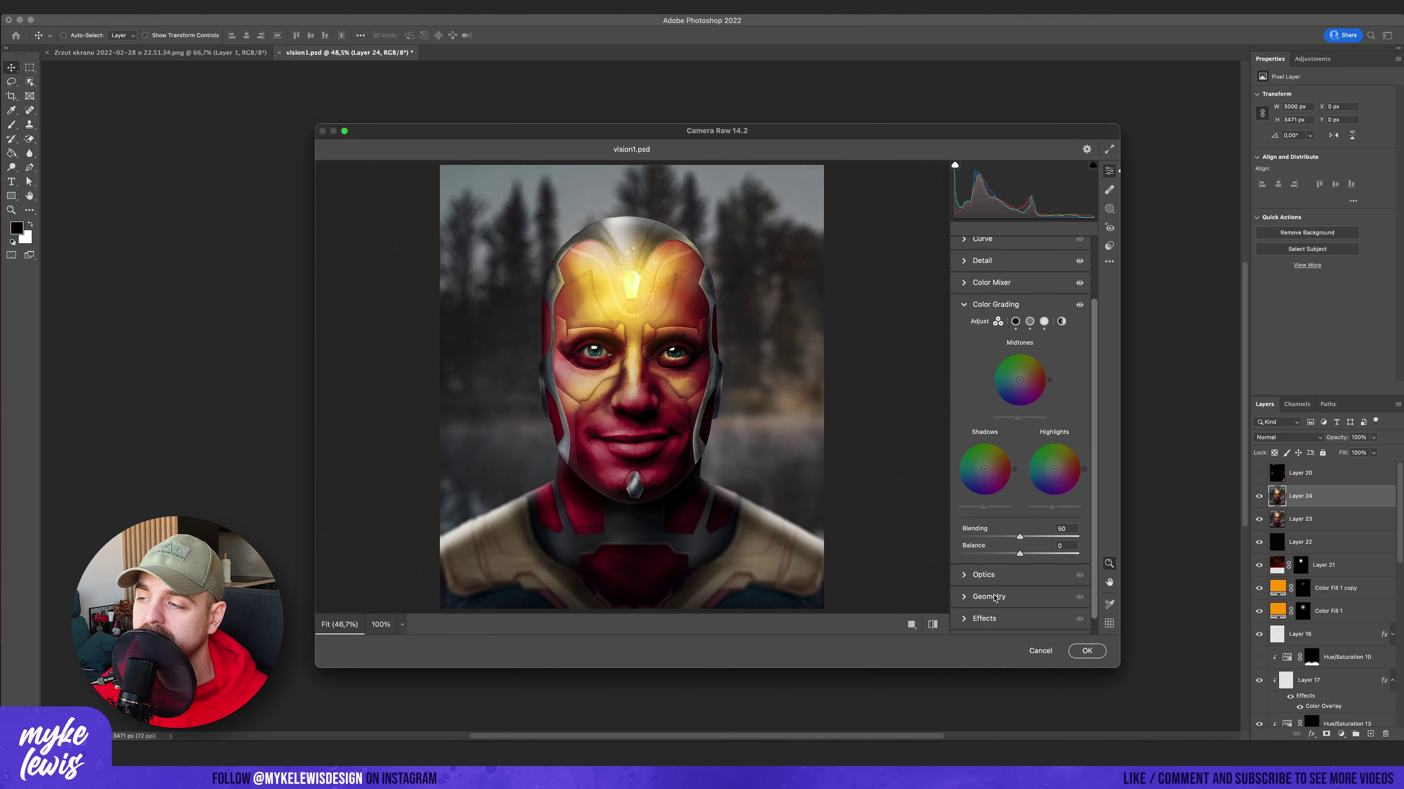
{"action": "left_click_drag", "start_coordinate": [1019, 470], "coordinate": [1028, 471]}
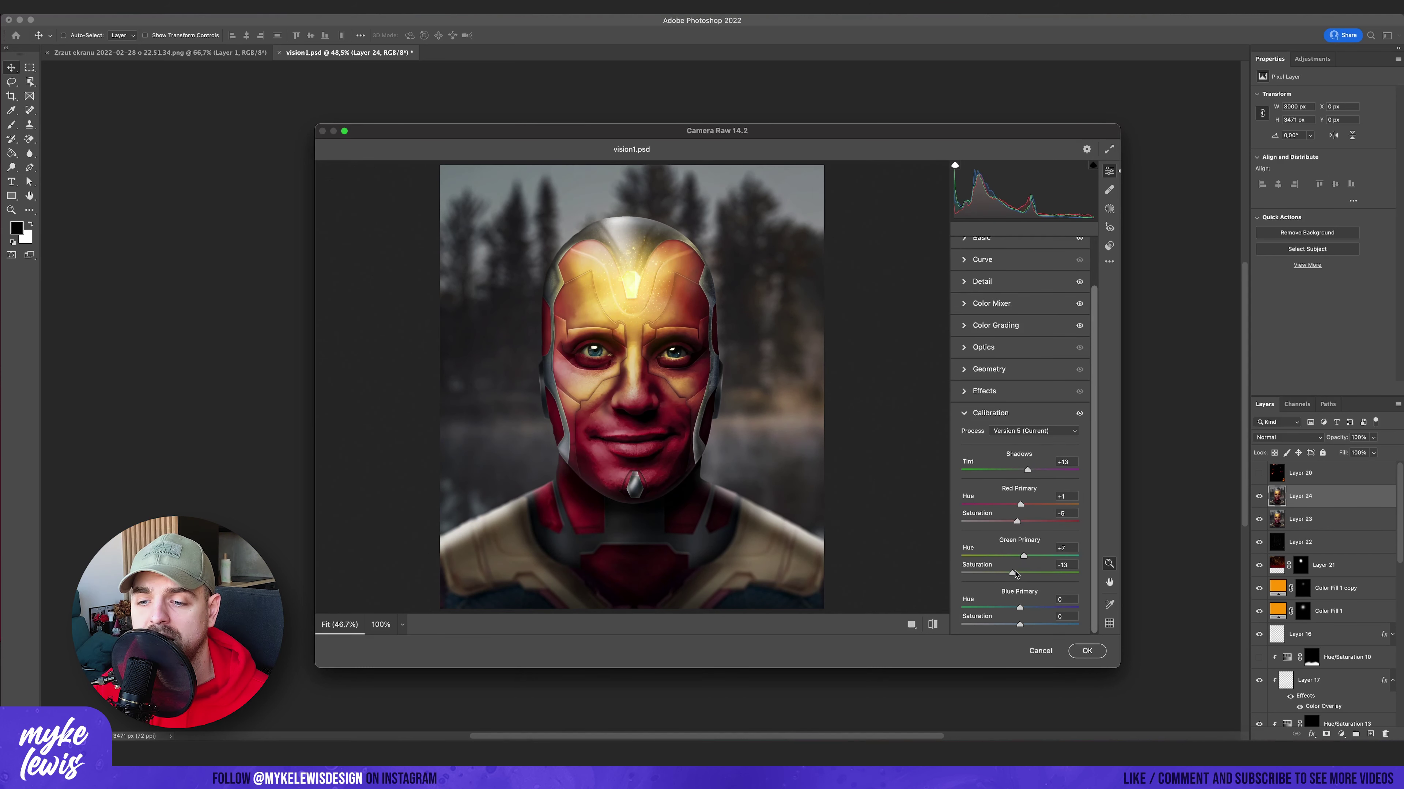
{"action": "left_click", "coordinate": [1087, 652]}
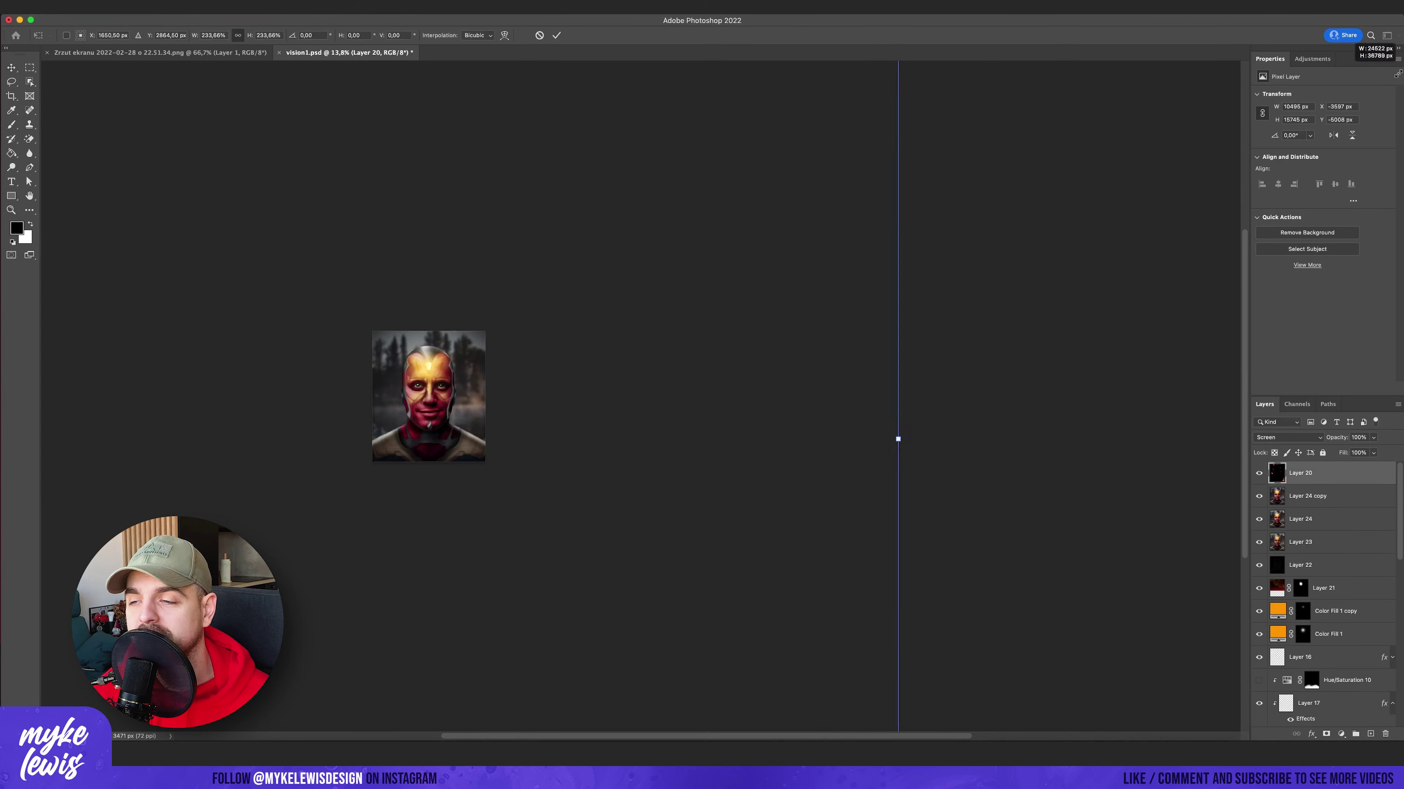
Commit the enlarged Layer 20 particle overlay and zoom in on the image.
{"action": "key", "text": "Return"}
{"action": "key", "text": "super+plus"}
{"action": "key", "text": "super+plus"}
{"action": "key", "text": "super+plus"}
{"action": "key", "text": "super+plus"}
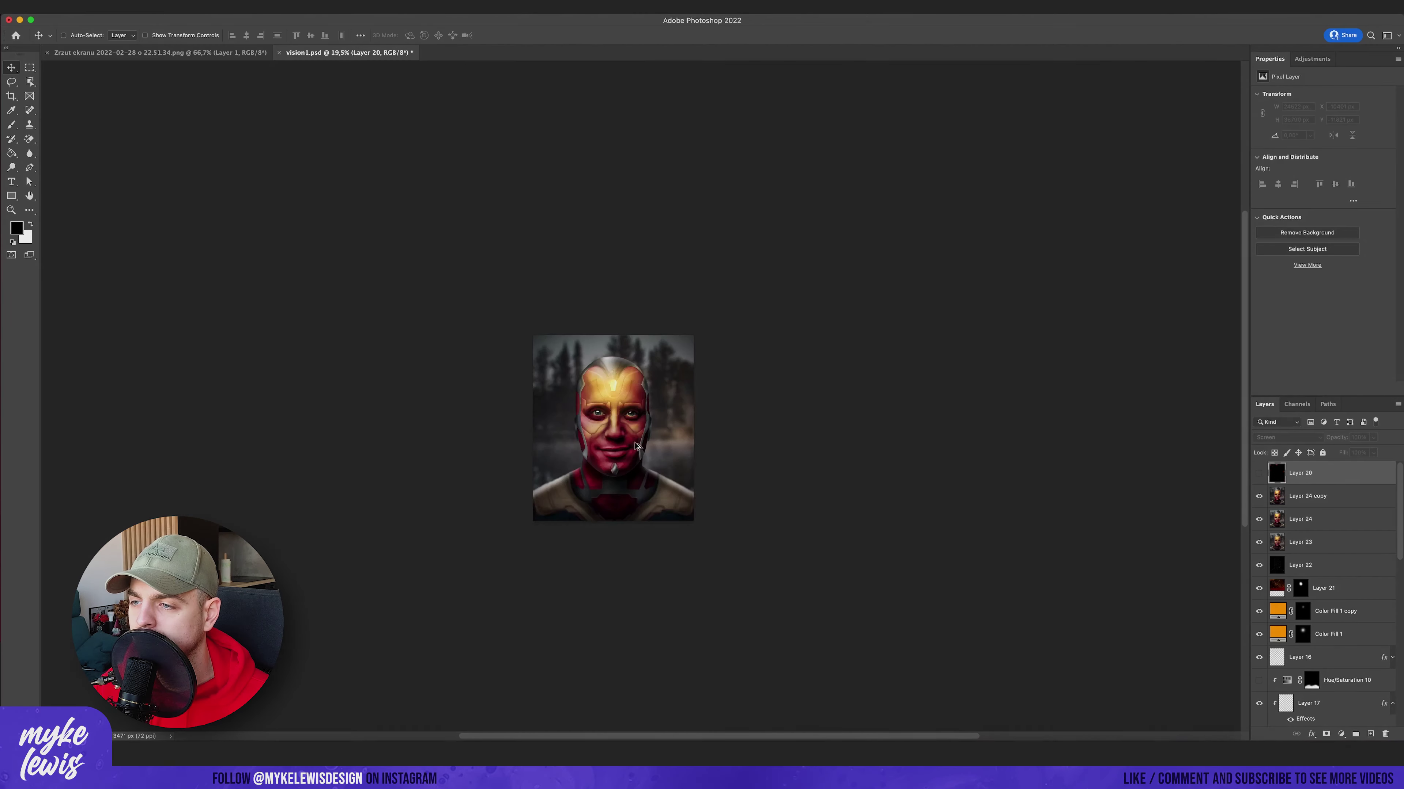